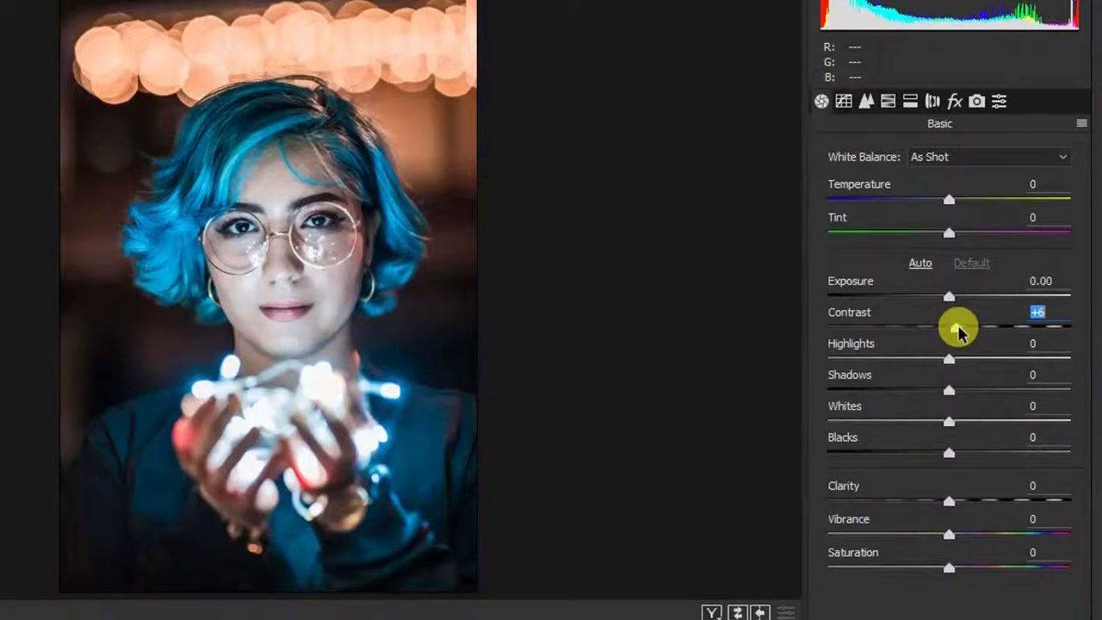
Step: In the Basic panel set Contrast +4, Highlights -100, Shadows +100, Whites +45 and Blacks +31
drag(960, 331, 957, 331)
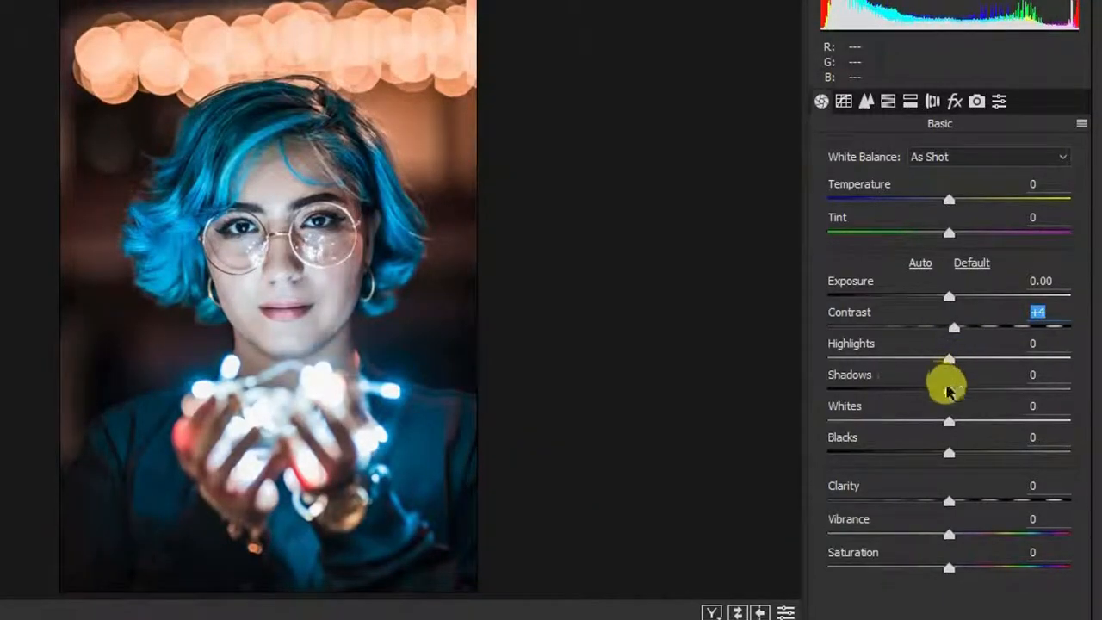
drag(948, 358, 731, 344)
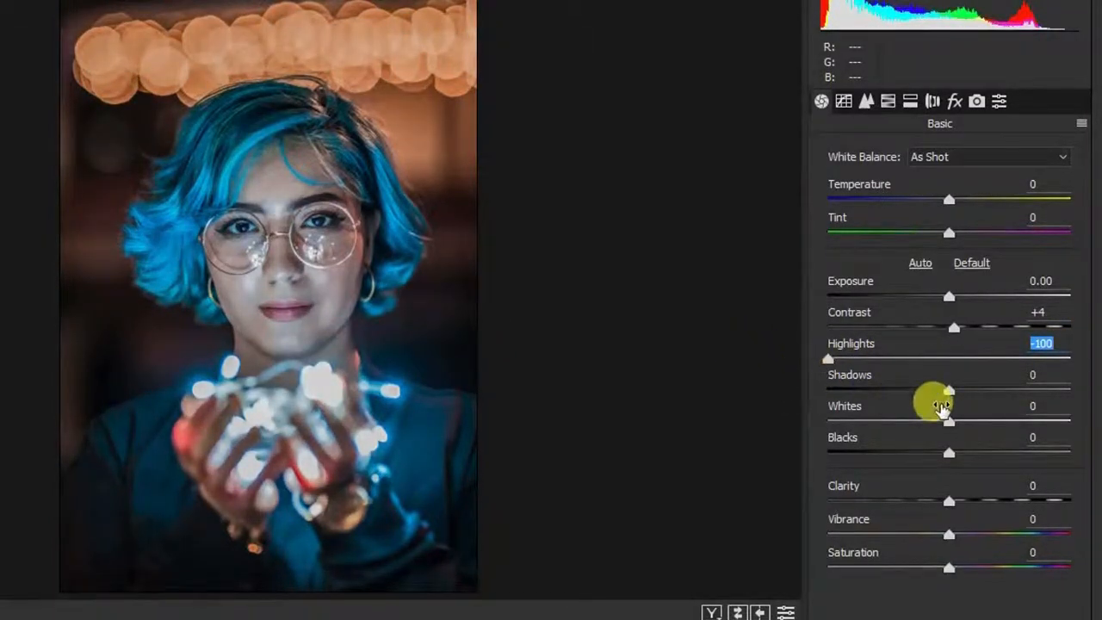
drag(948, 389, 1093, 391)
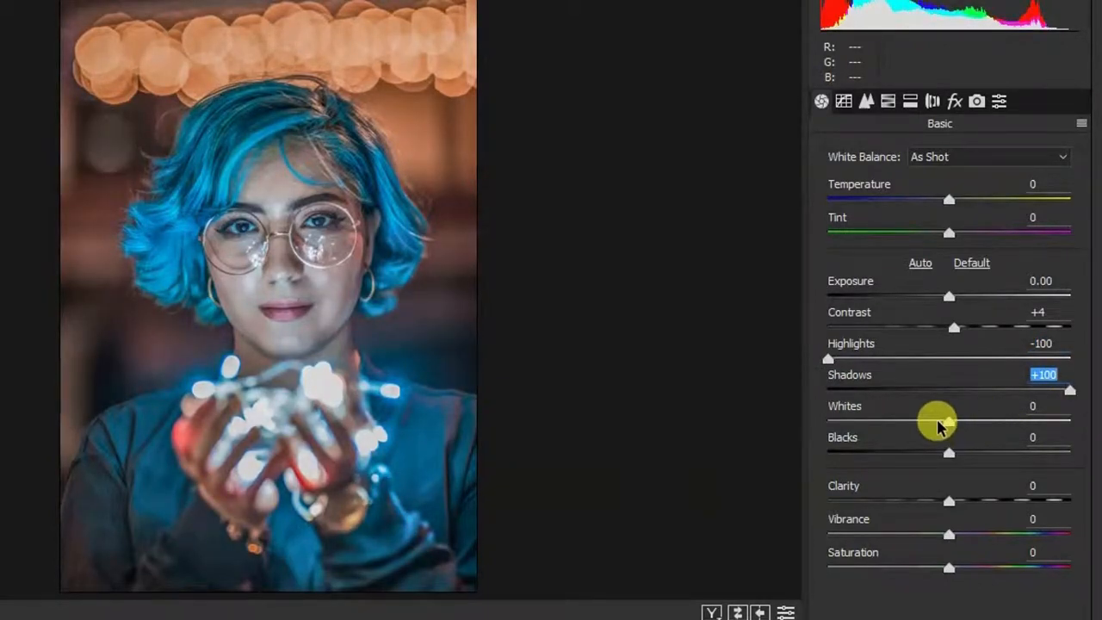
drag(949, 423, 1003, 423)
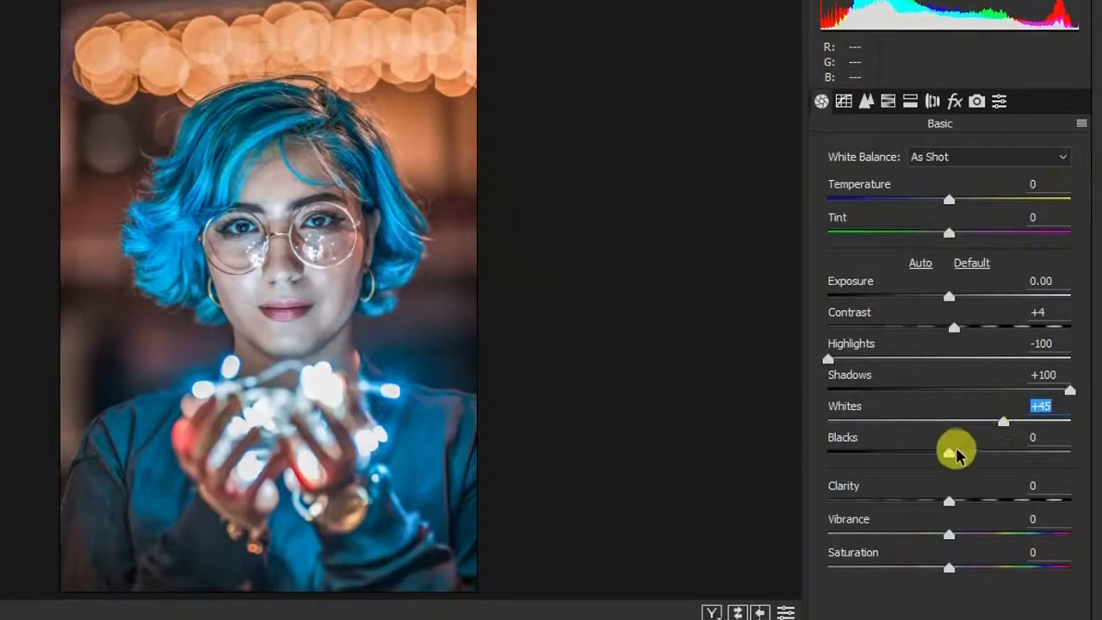
drag(948, 456, 986, 456)
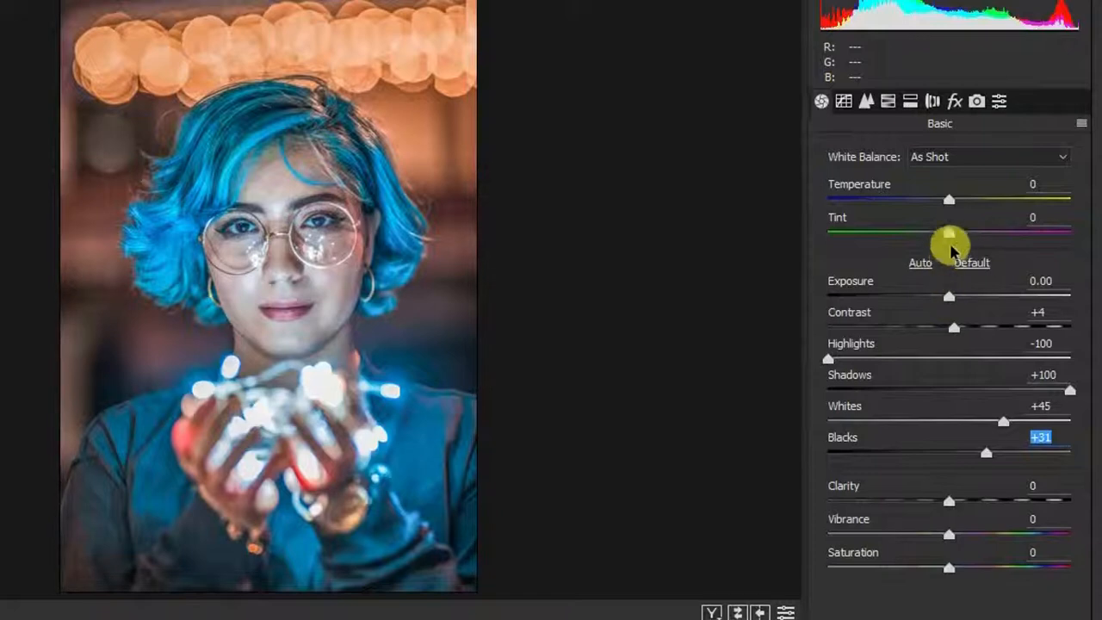
click(949, 202)
Step: Set Temperature +15, Tint +19, Vibrance +28 and Saturation -6
drag(950, 202, 965, 208)
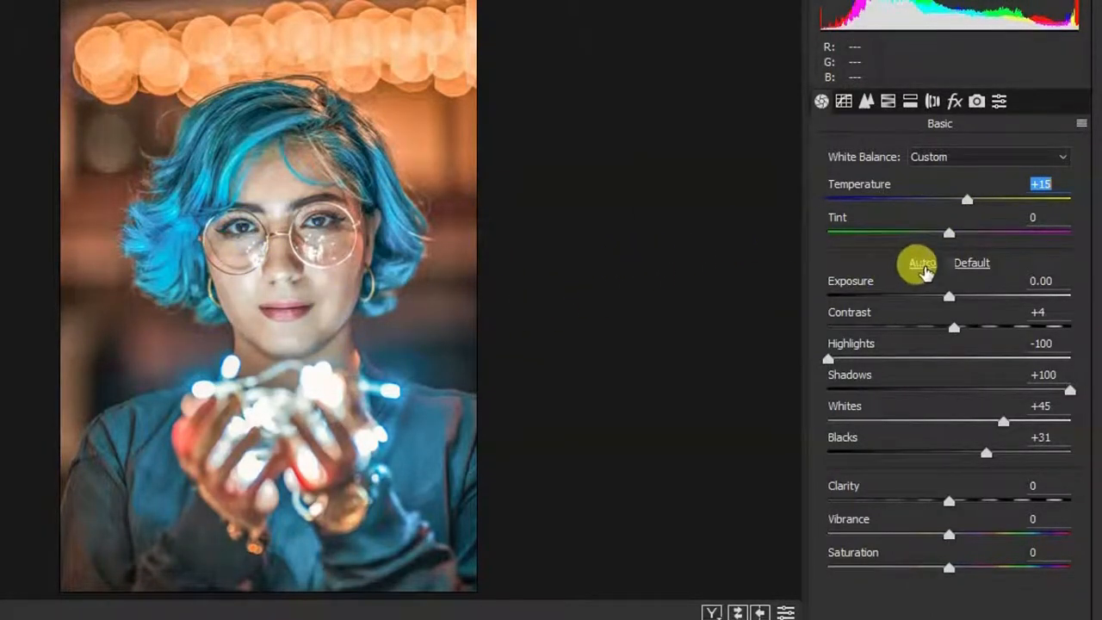
drag(942, 239, 970, 239)
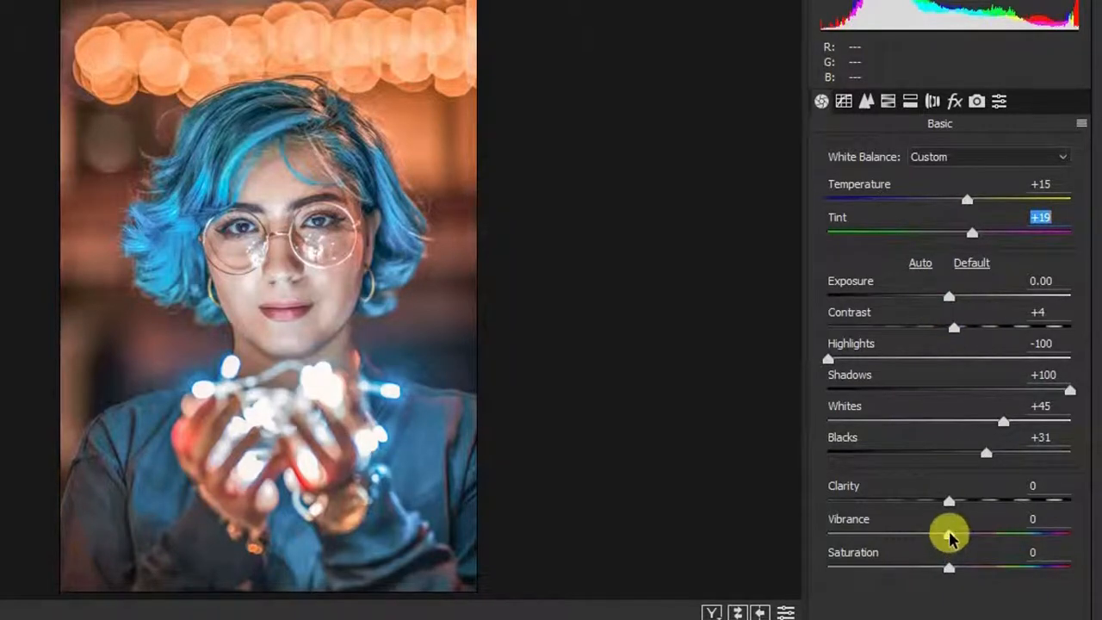
drag(949, 535, 982, 538)
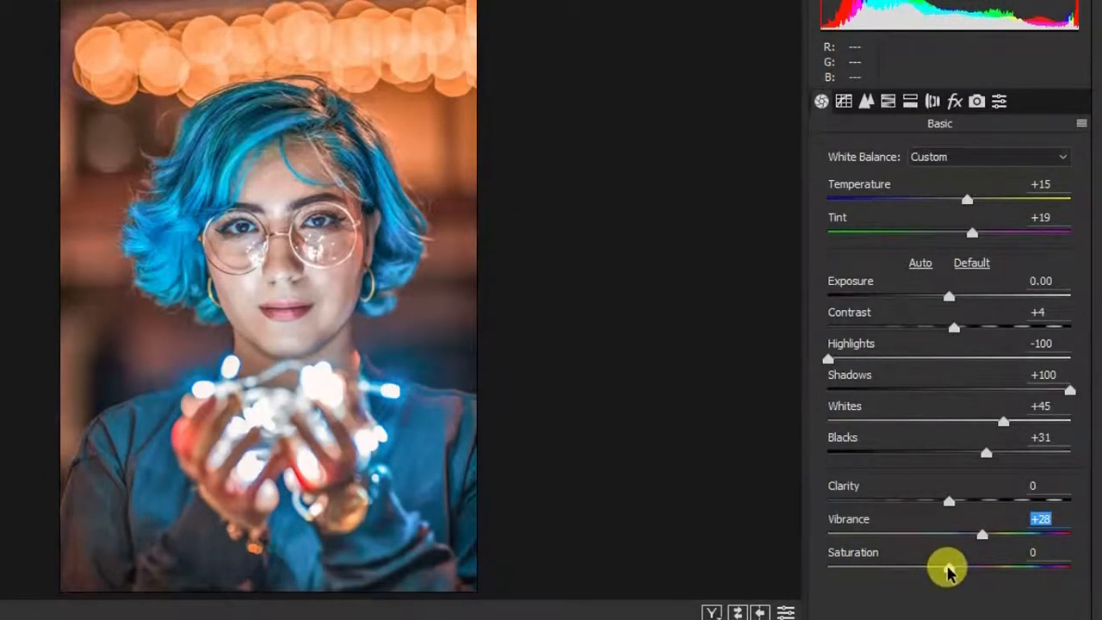
drag(944, 568, 942, 569)
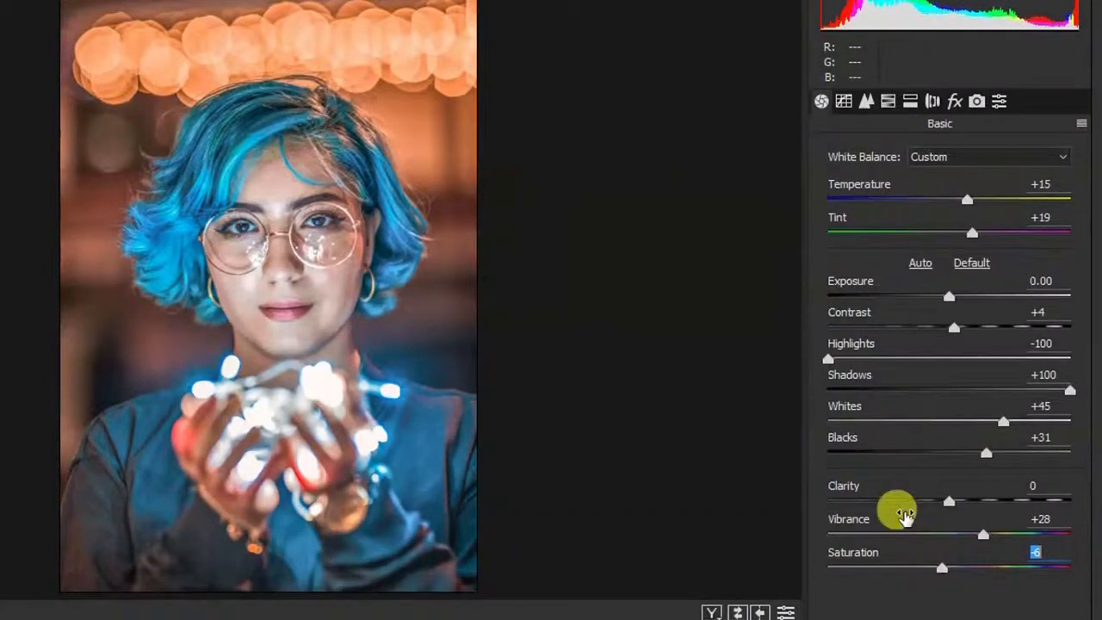
click(889, 103)
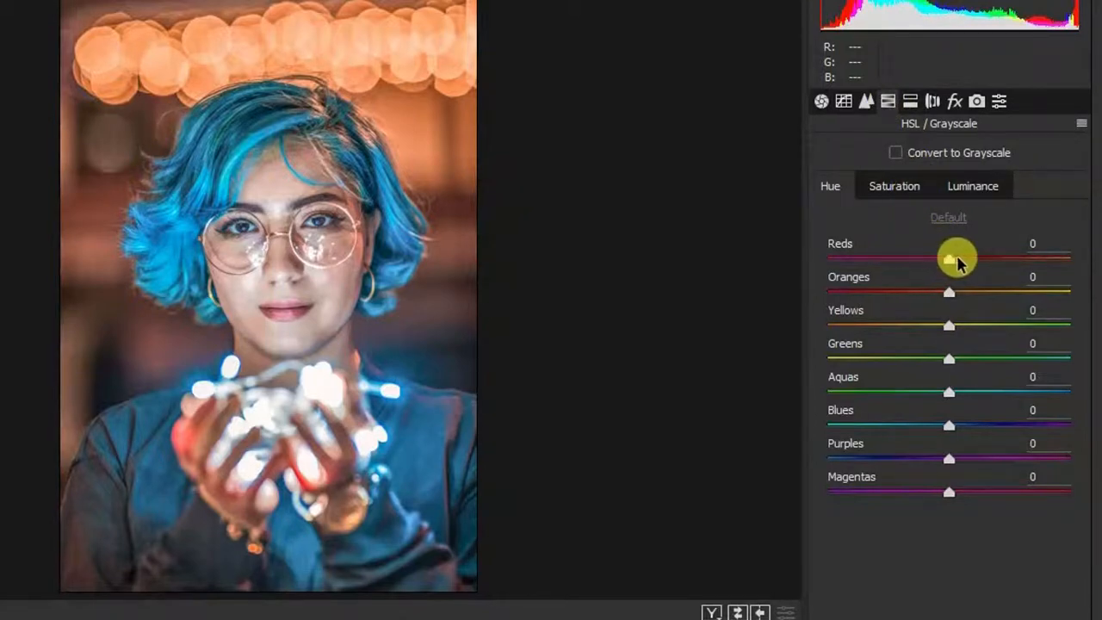
Step: Set HSL hues to Reds -50, Oranges -25, Yellows -100, Greens -100, Aquas +100 and Blues -41
drag(957, 262, 907, 261)
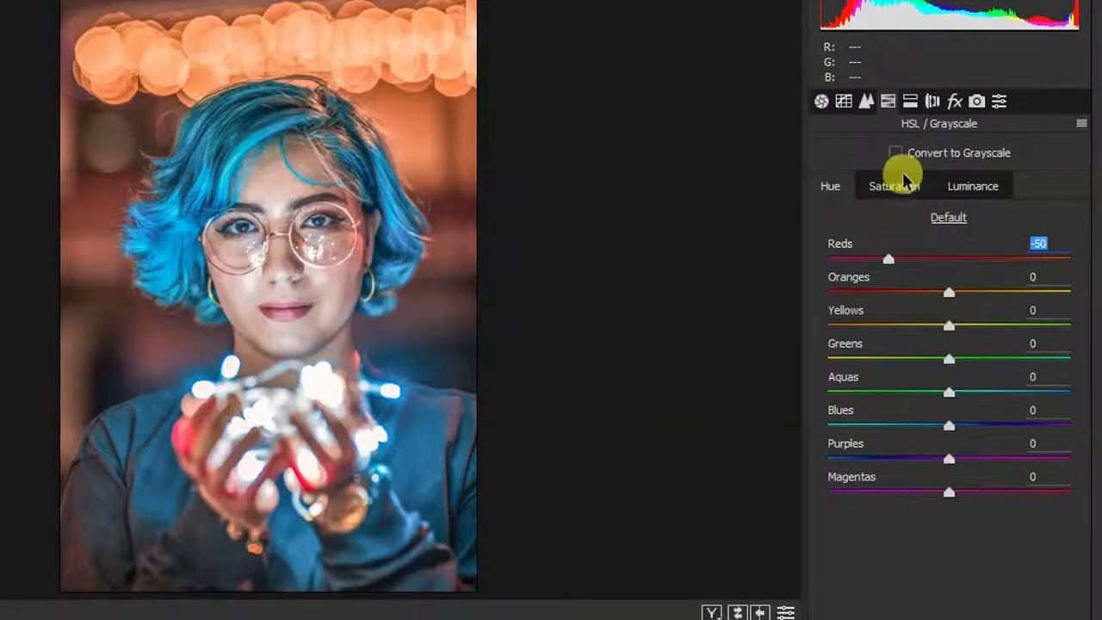
drag(949, 293, 915, 295)
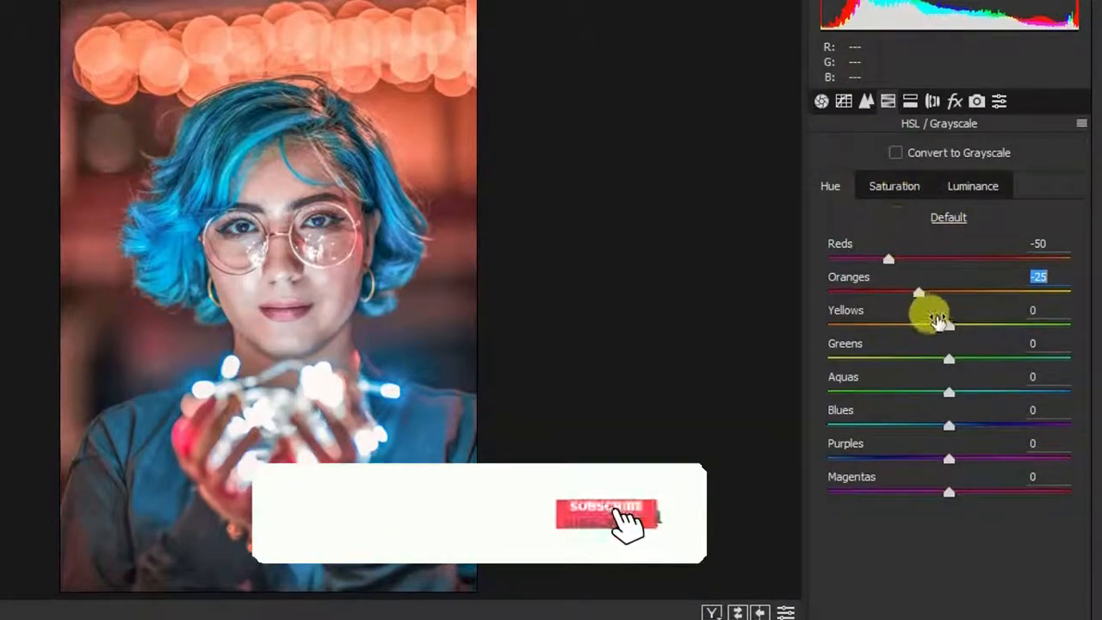
drag(948, 324, 769, 319)
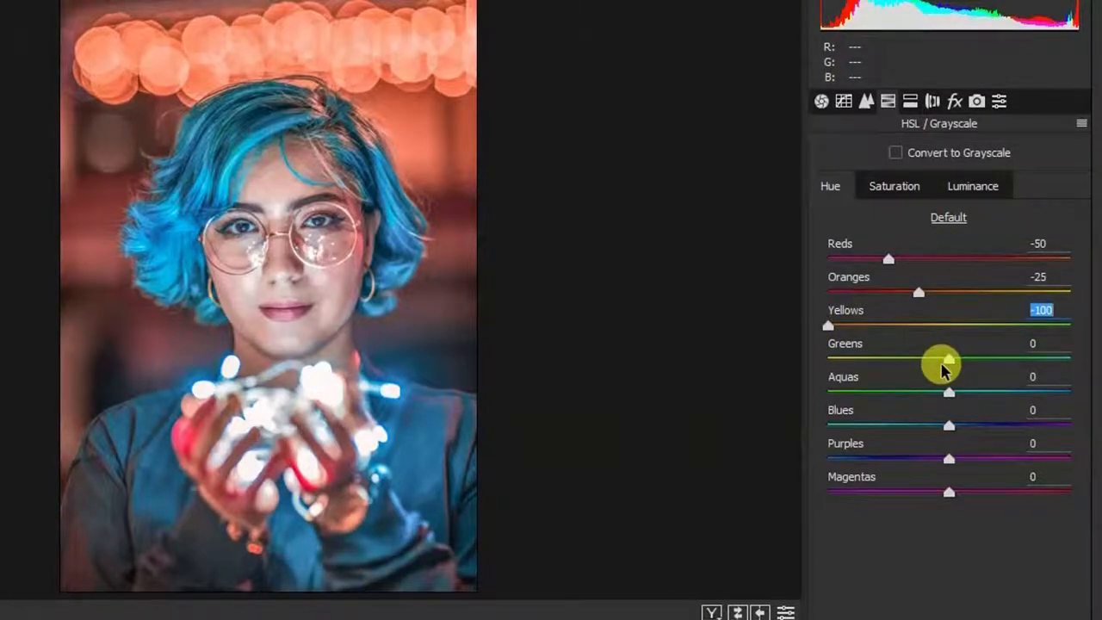
drag(917, 360, 784, 352)
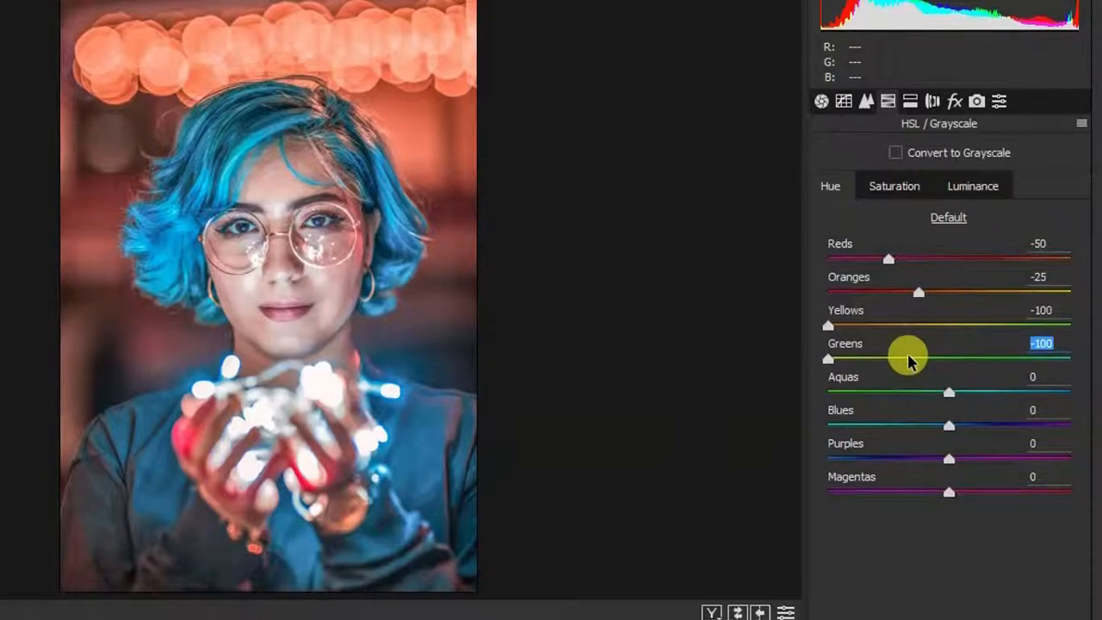
drag(947, 392, 1070, 389)
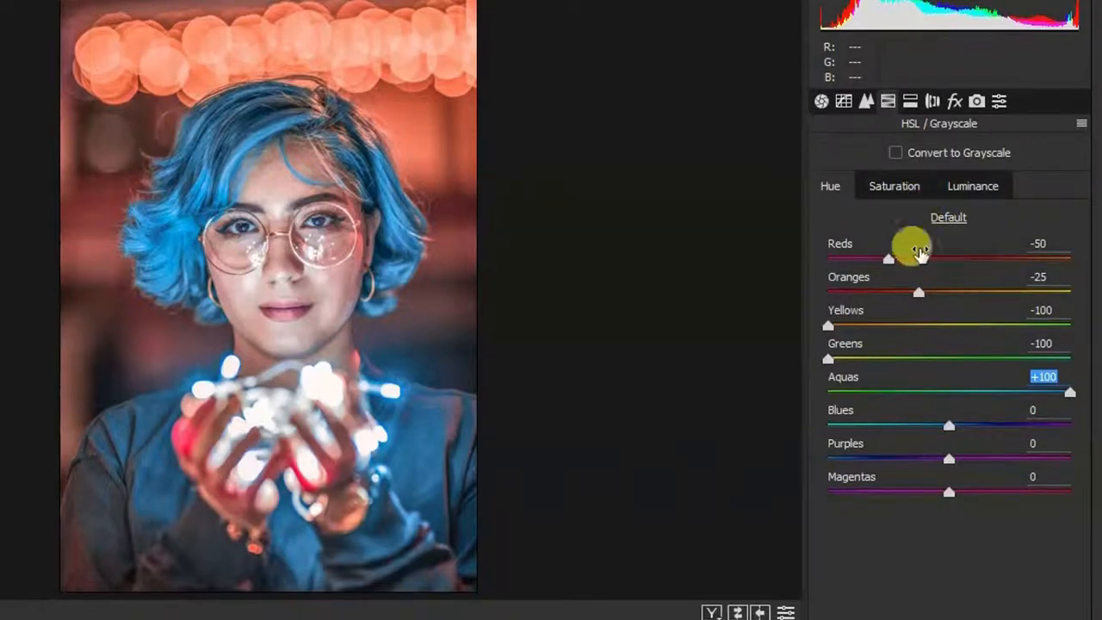
drag(947, 425, 898, 432)
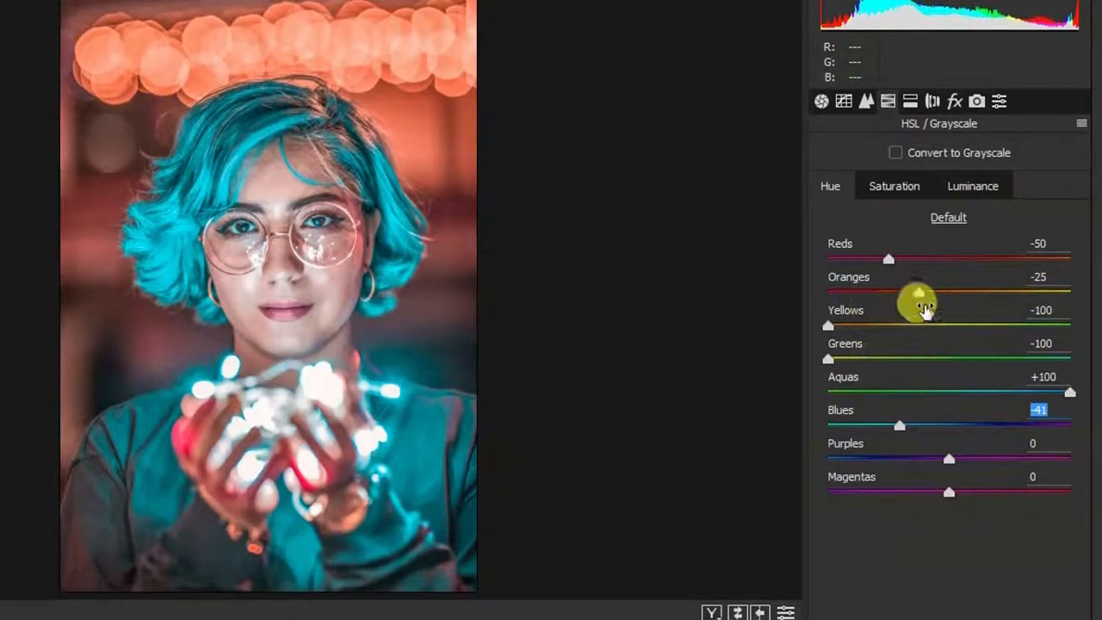
click(900, 182)
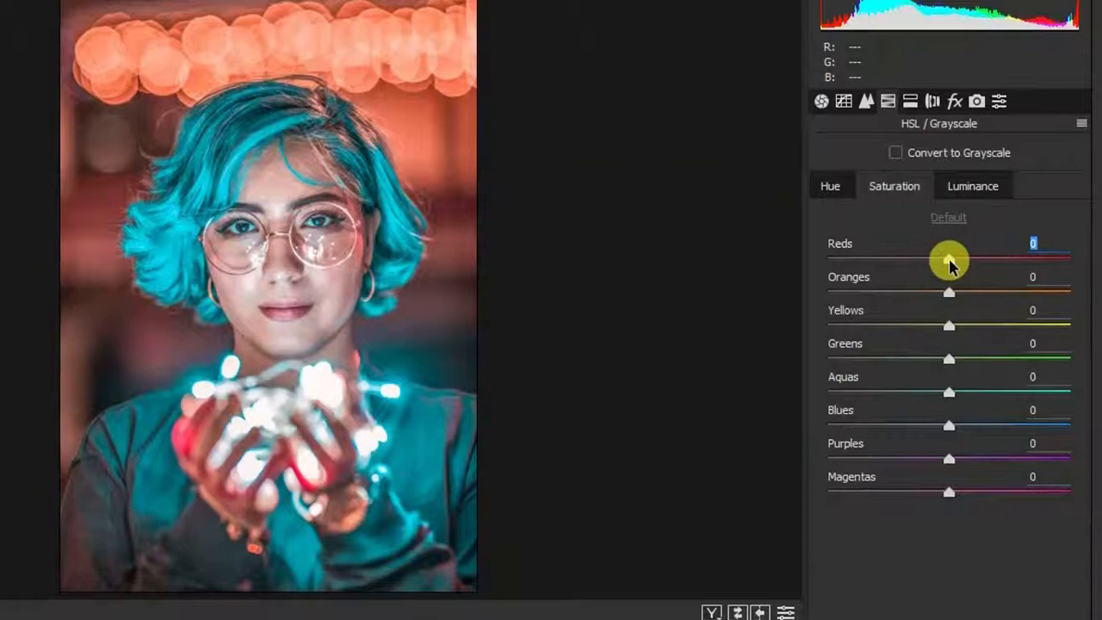
Step: Set HSL saturation to Reds +31, Oranges +73, Yellows -5, Greens +64, and Aquas and Blues +100
drag(950, 263, 978, 265)
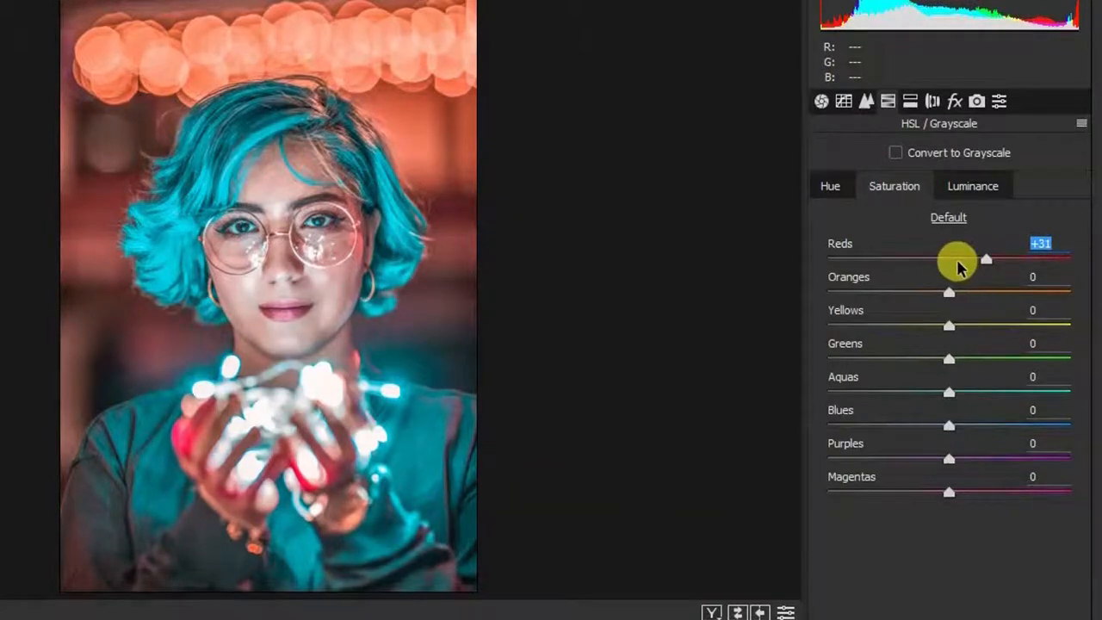
click(948, 292)
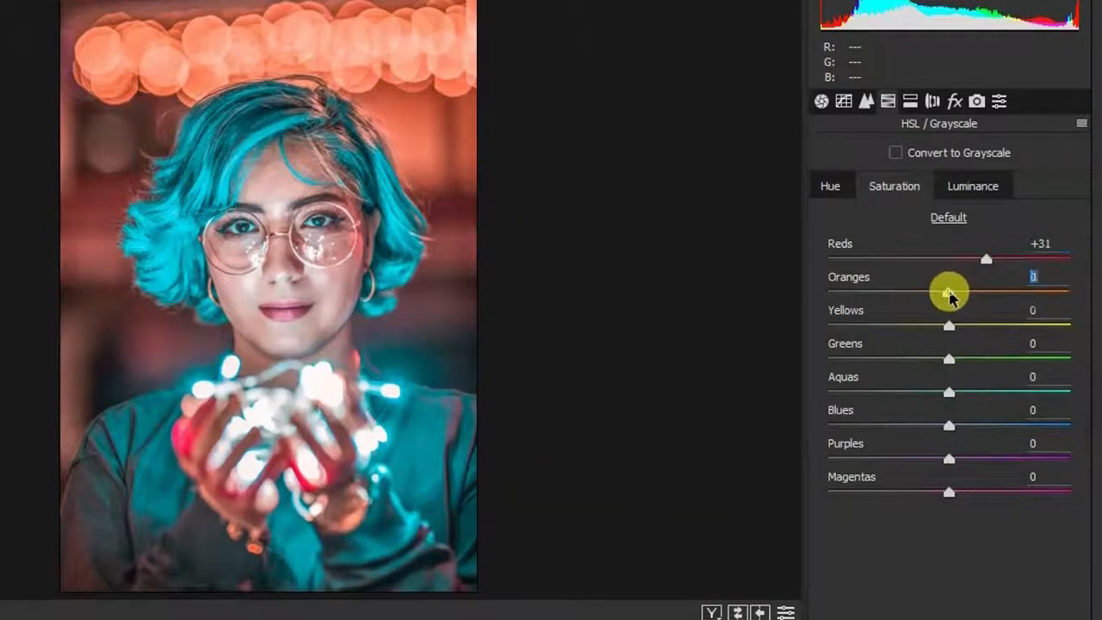
drag(950, 296, 1040, 297)
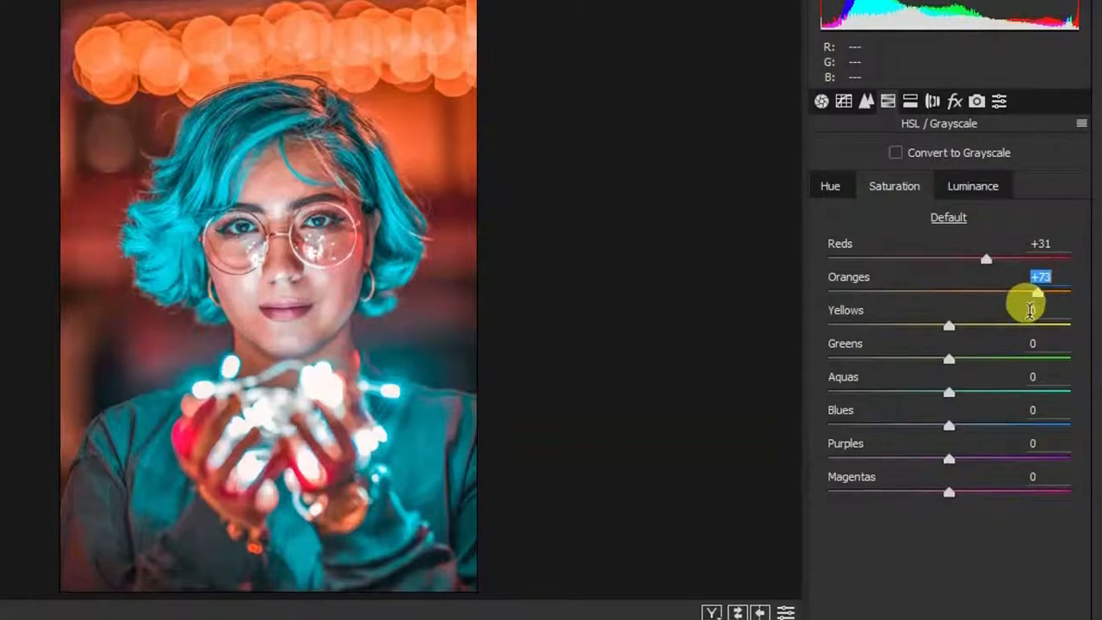
click(950, 326)
drag(950, 326, 946, 325)
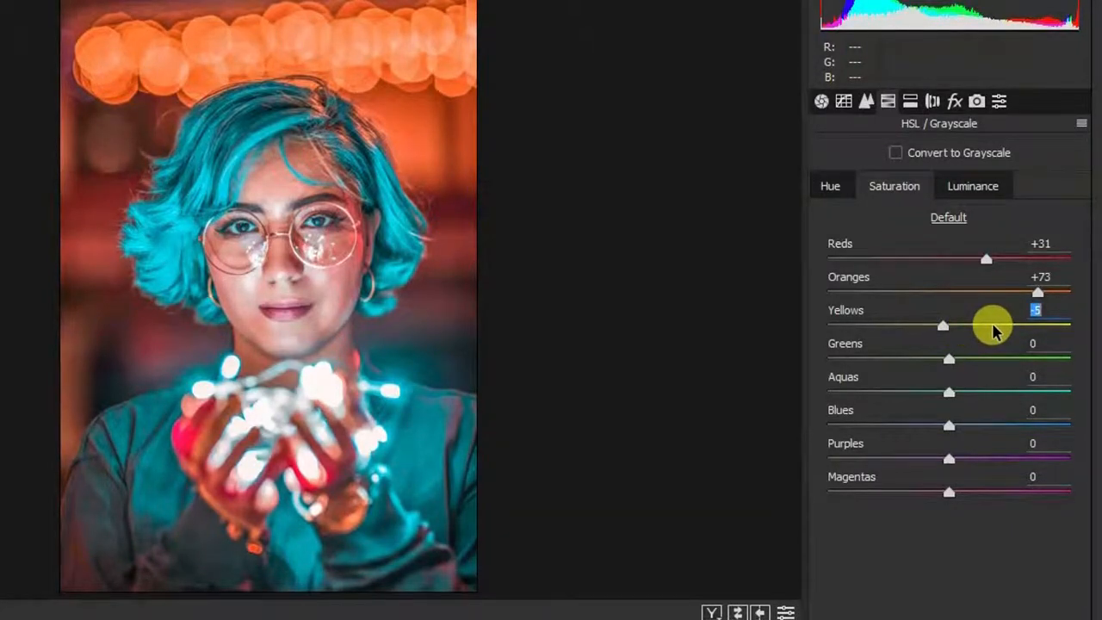
drag(947, 358, 1022, 362)
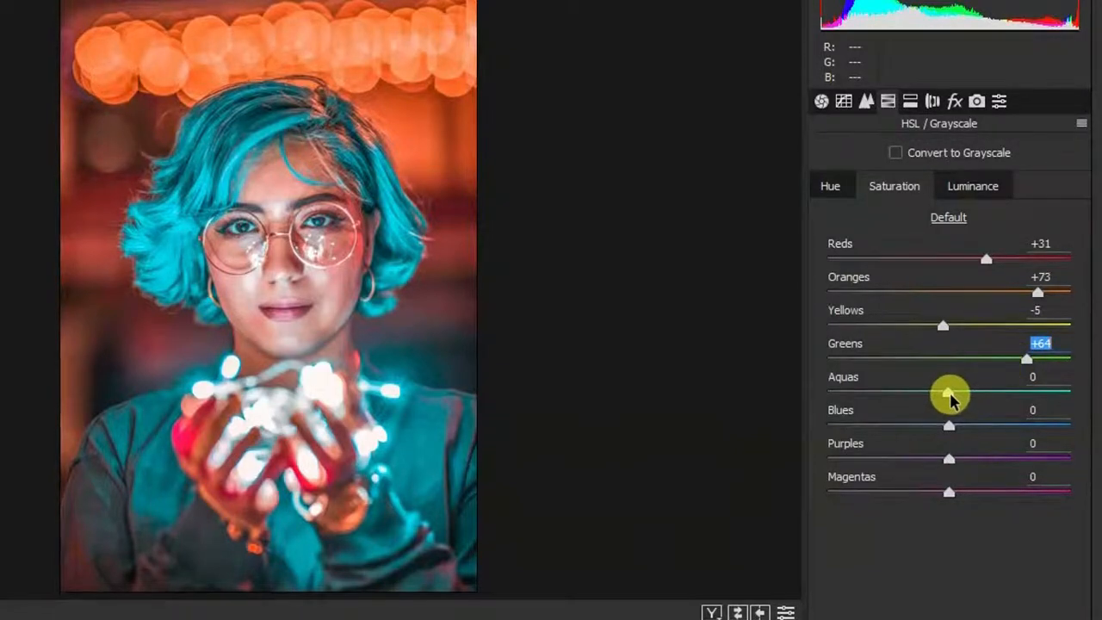
drag(948, 391, 1088, 404)
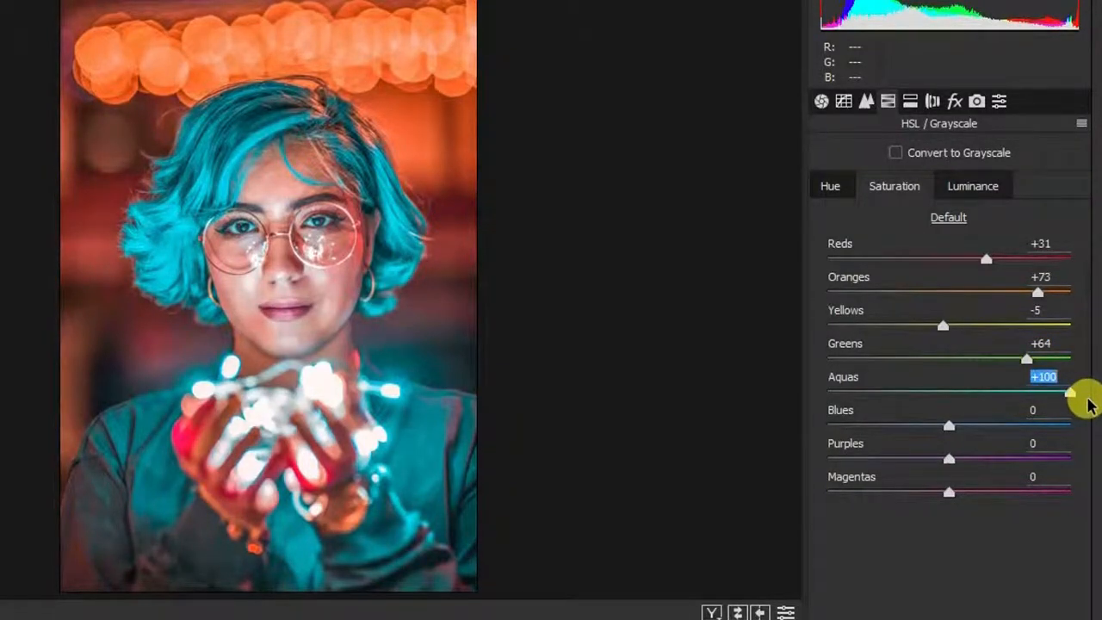
drag(949, 426, 1093, 441)
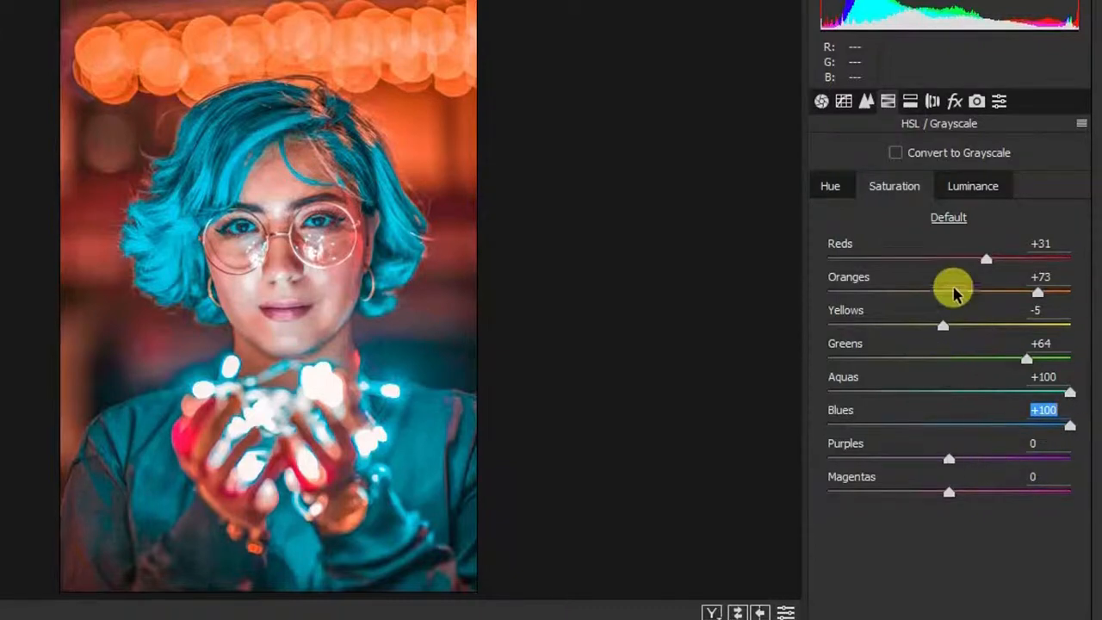
Step: Set HSL luminance to Reds +8, Oranges +73, Greens +63, Aquas +62 and Blues +54
click(973, 187)
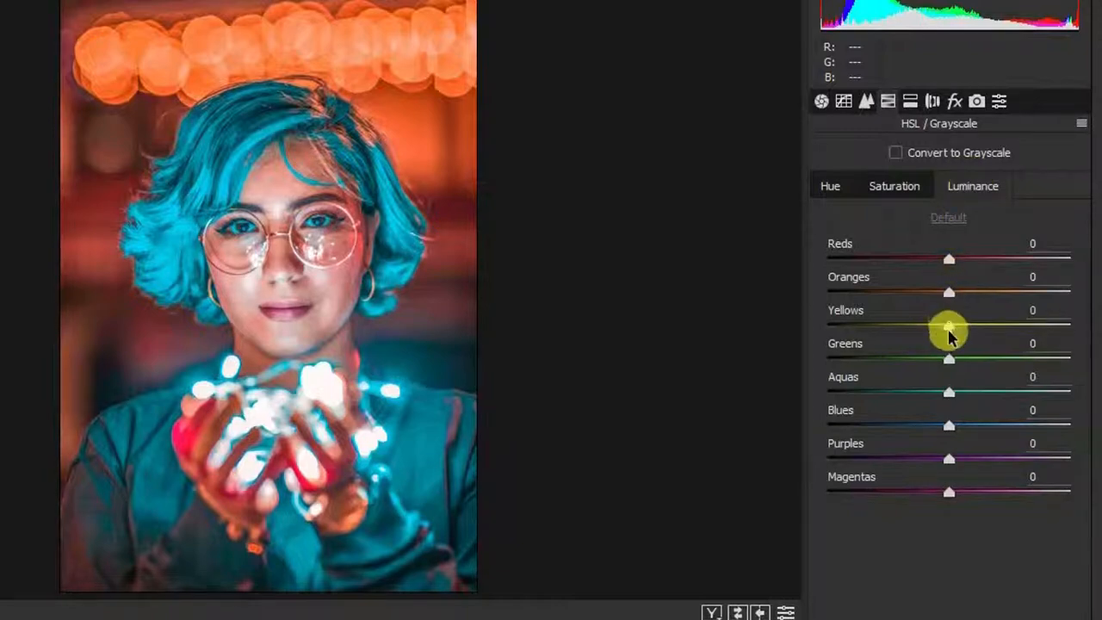
drag(947, 259, 963, 262)
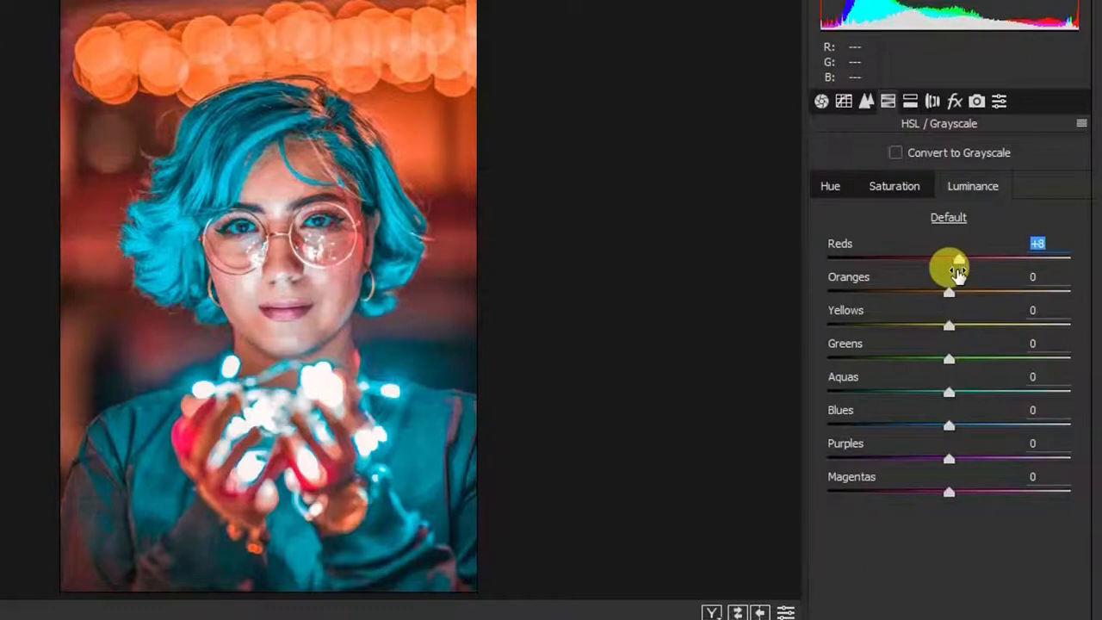
drag(949, 292, 1042, 297)
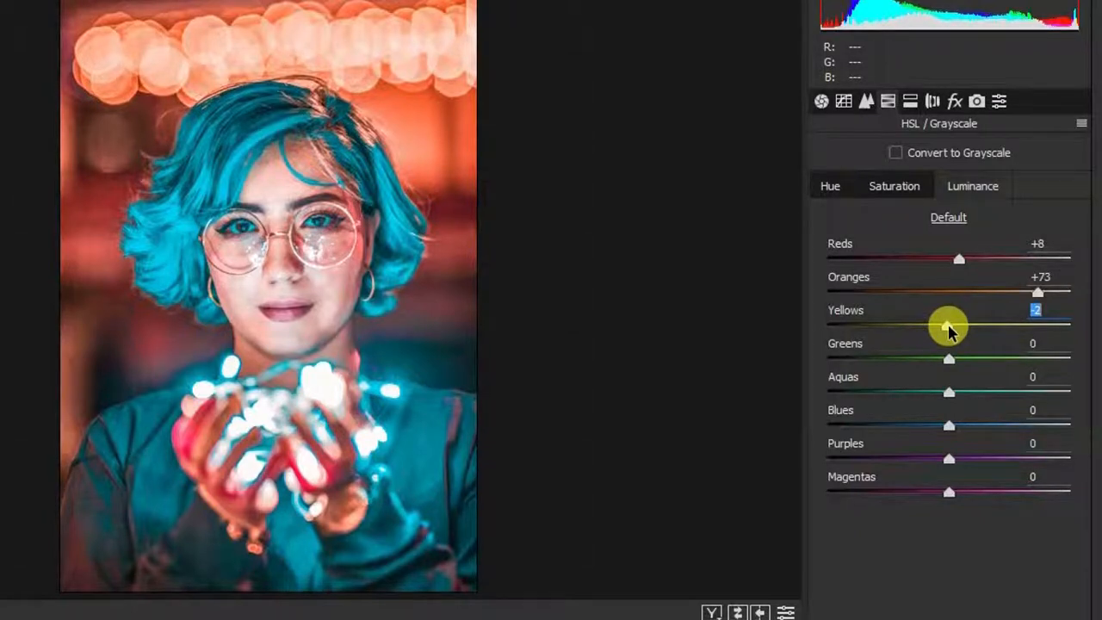
drag(950, 358, 1029, 340)
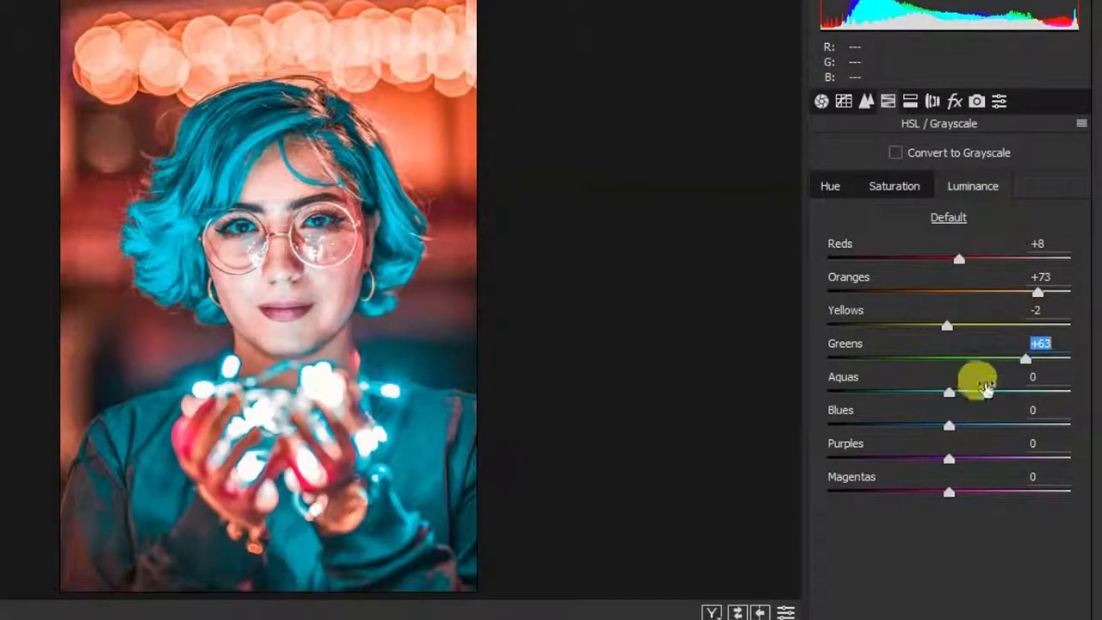
drag(950, 396, 1036, 397)
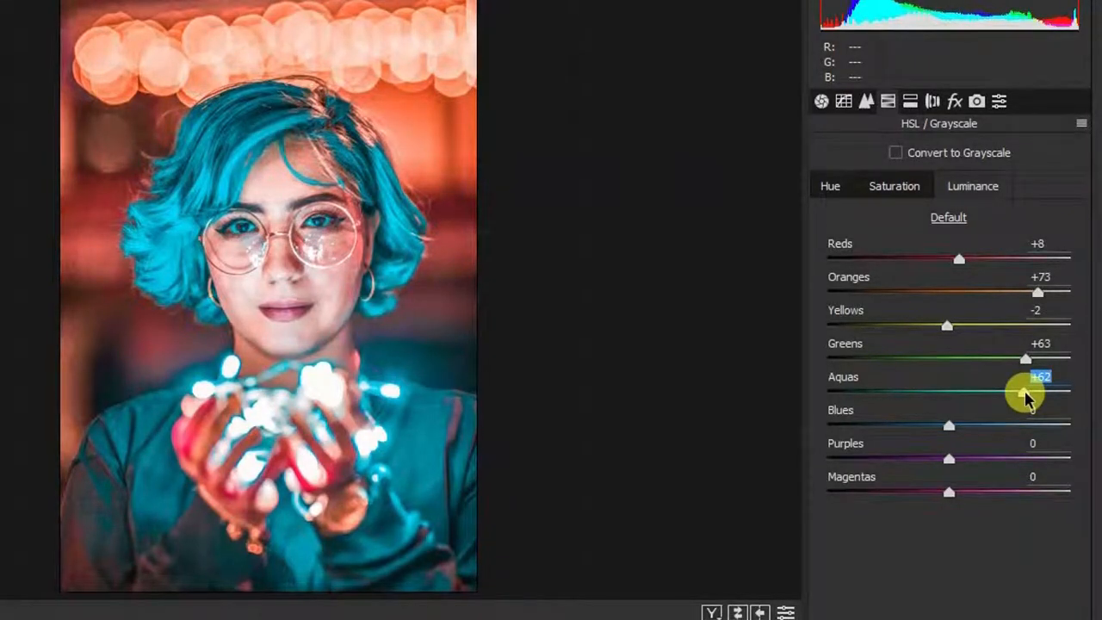
drag(950, 424, 1008, 437)
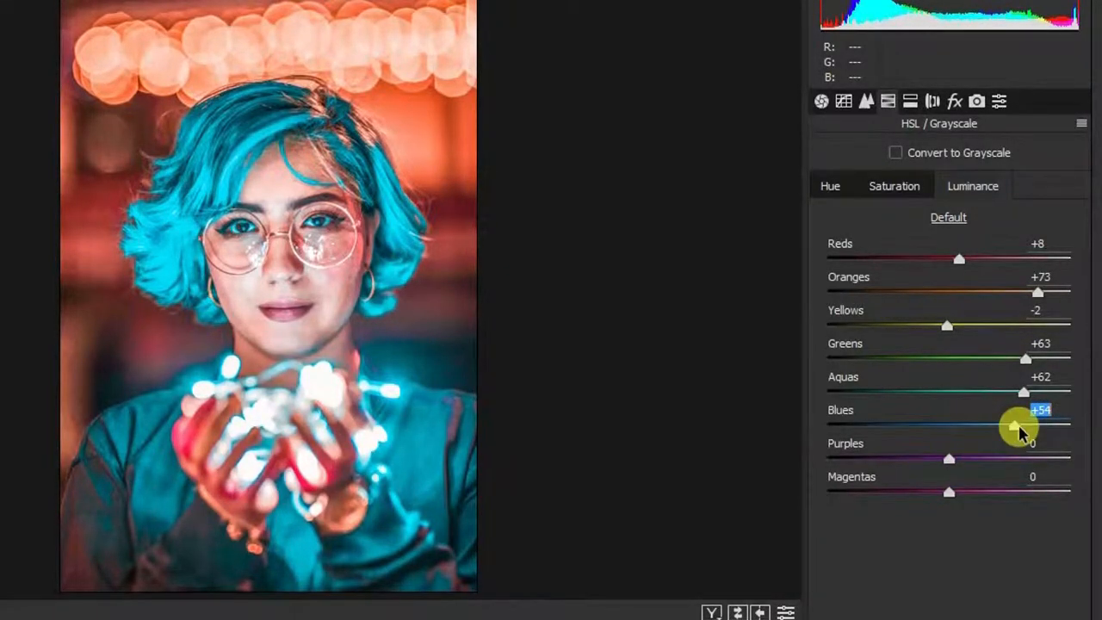
click(977, 101)
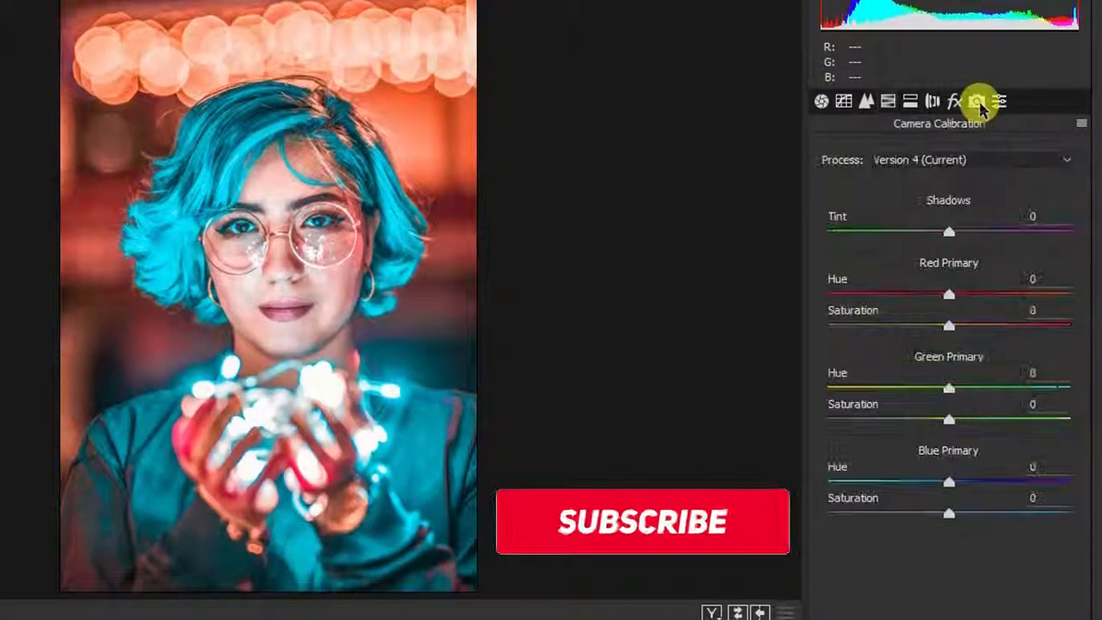
Step: Apply a Highlight Priority post-crop vignette with Amount -38, Midpoint 43, Roundness -8 and Feather 63
click(953, 100)
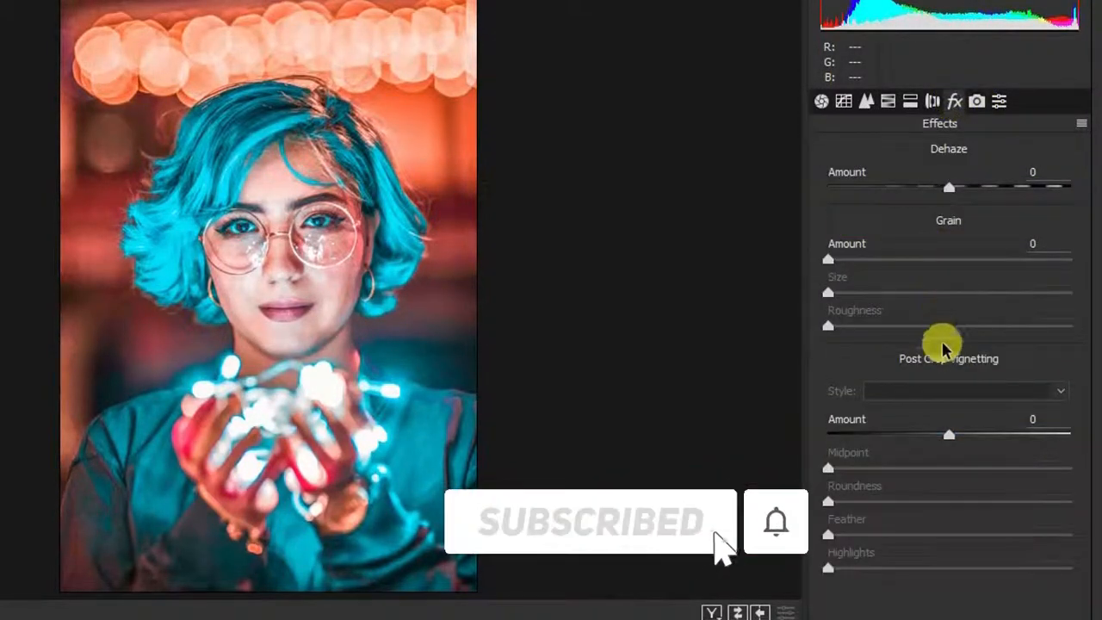
drag(948, 434, 953, 500)
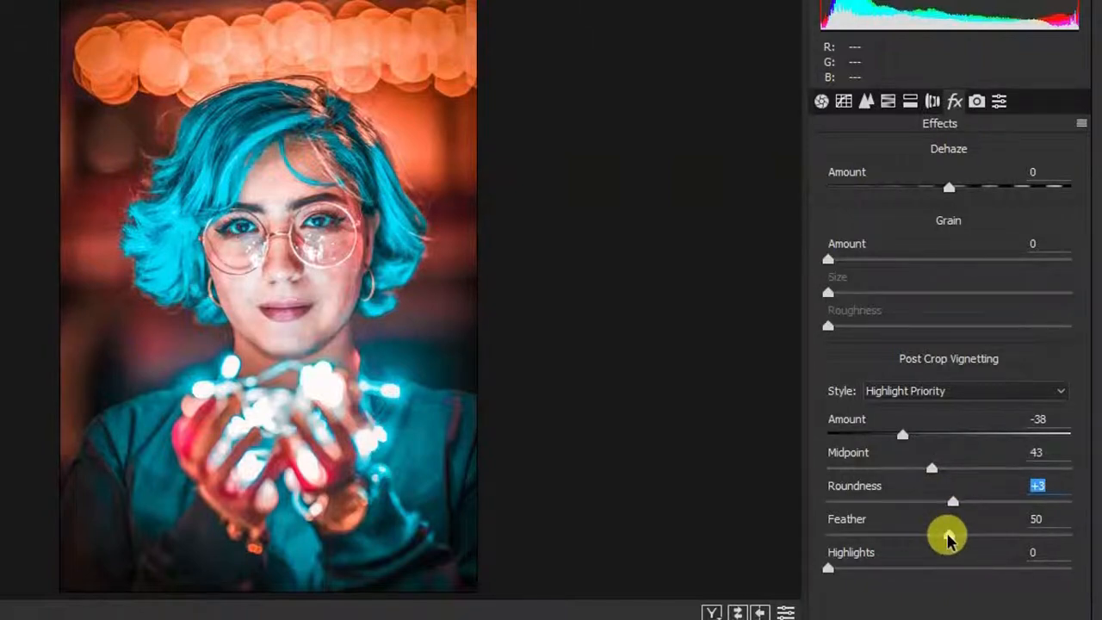
drag(947, 535, 935, 499)
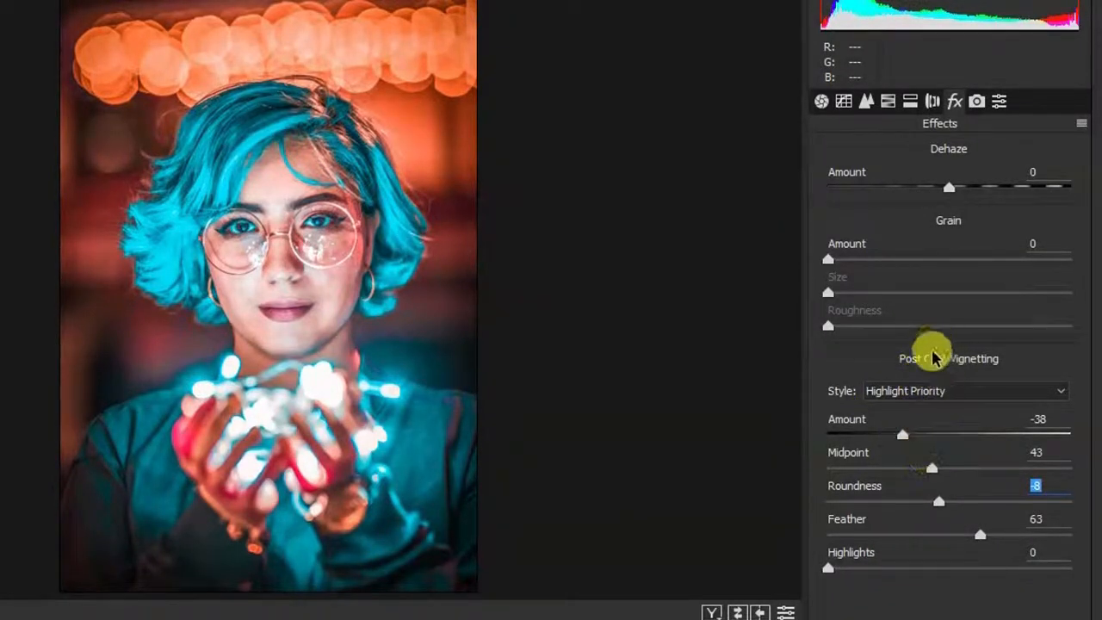
Step: Shape the RGB point curve into an S-curve with lifted blacks and the shadow point at 61/57
click(843, 102)
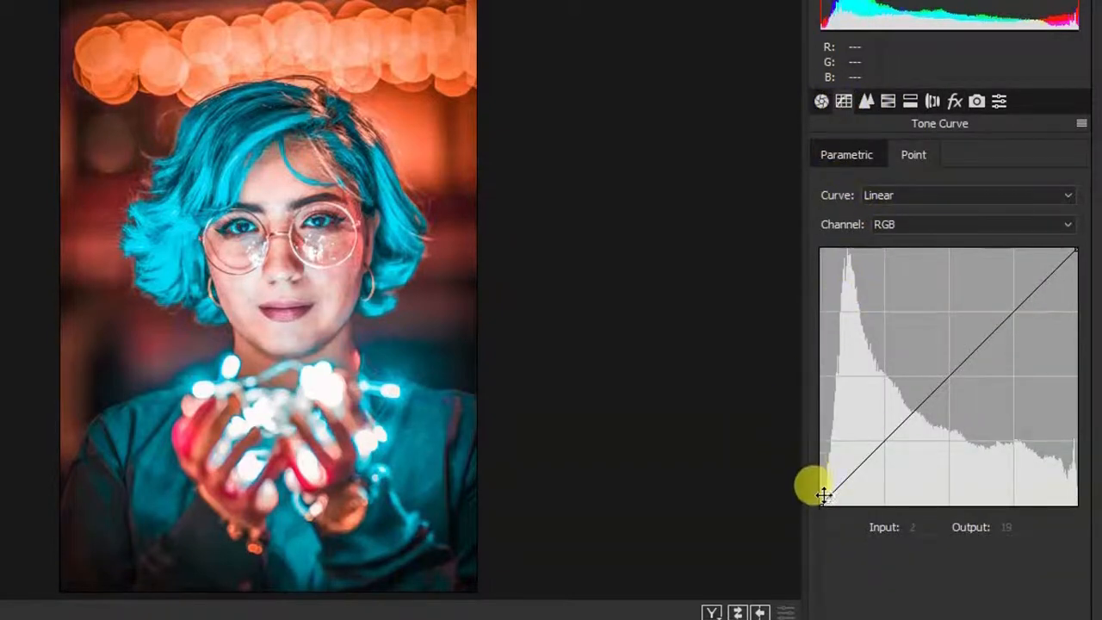
click(885, 440)
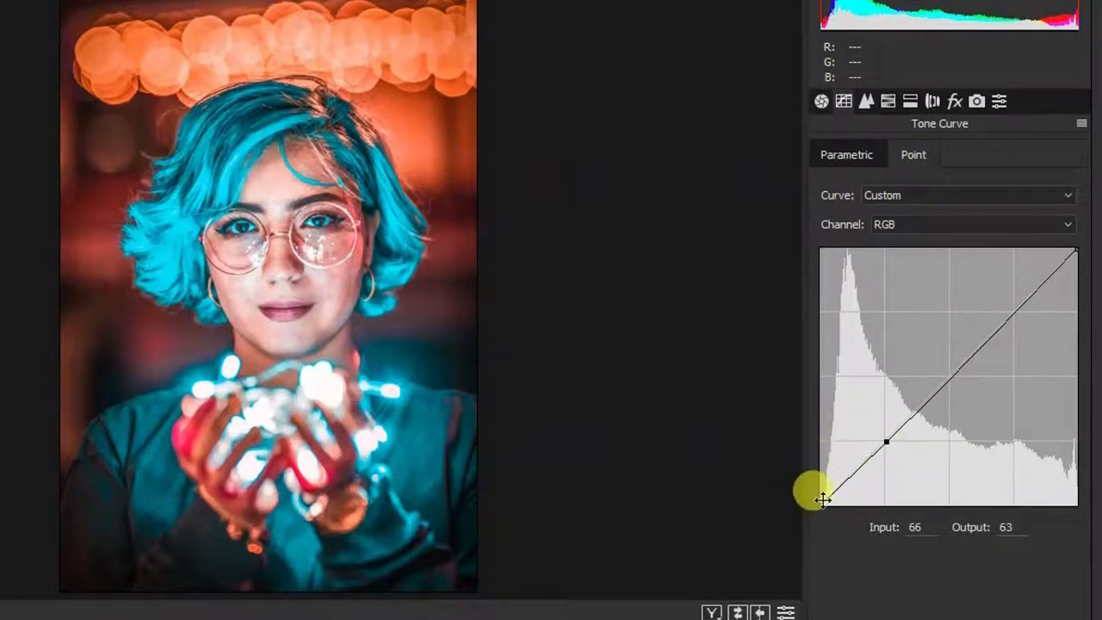
drag(821, 503, 818, 457)
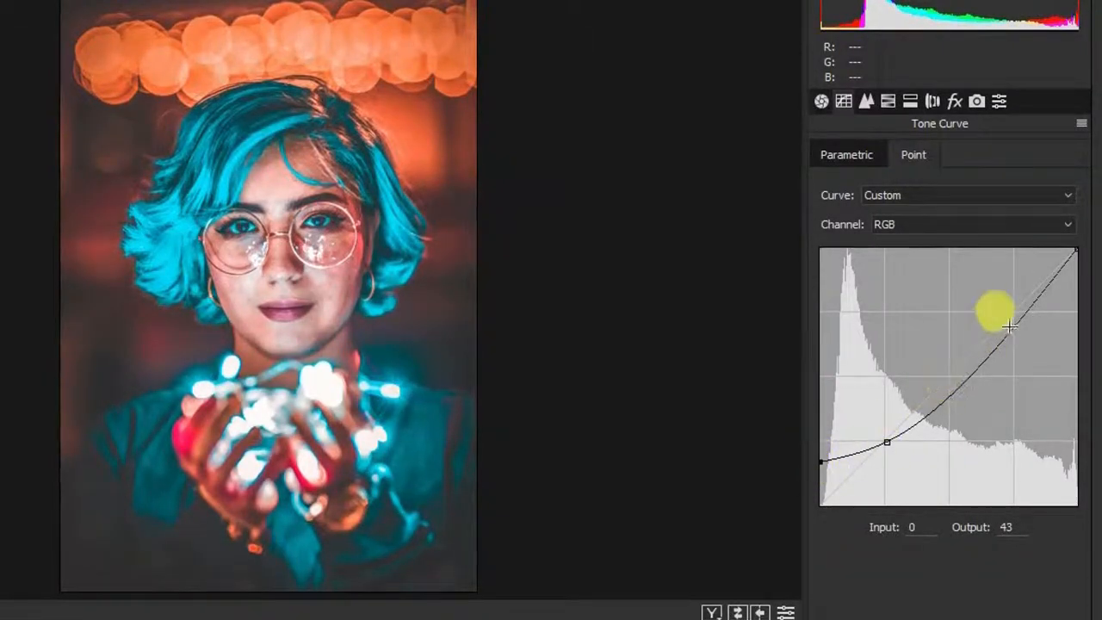
drag(1019, 319, 1002, 313)
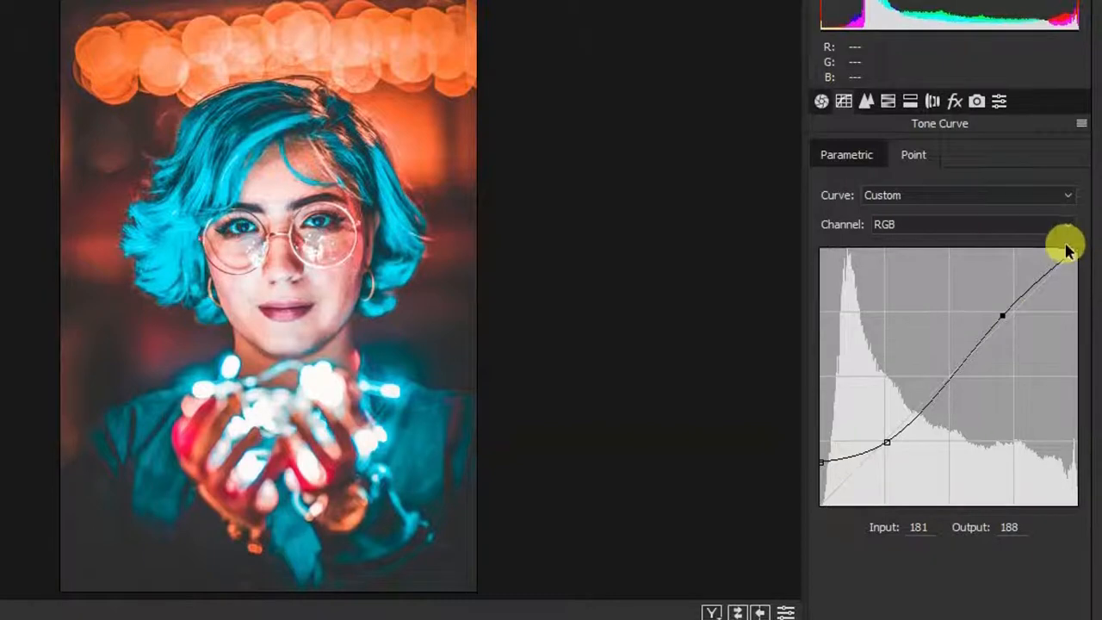
drag(1077, 249, 1075, 246)
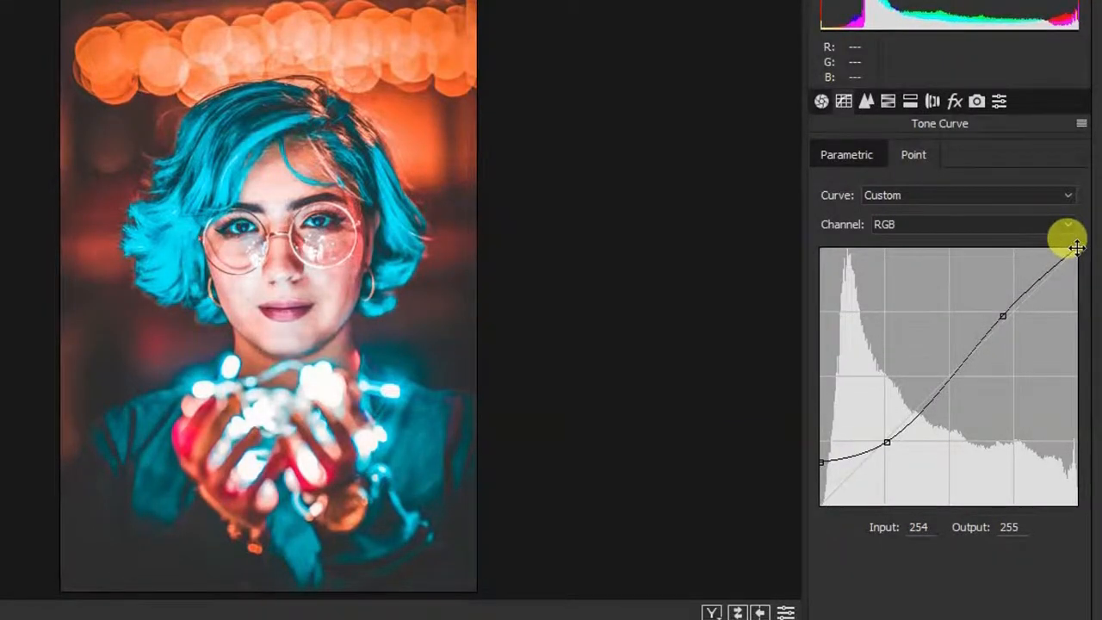
click(882, 441)
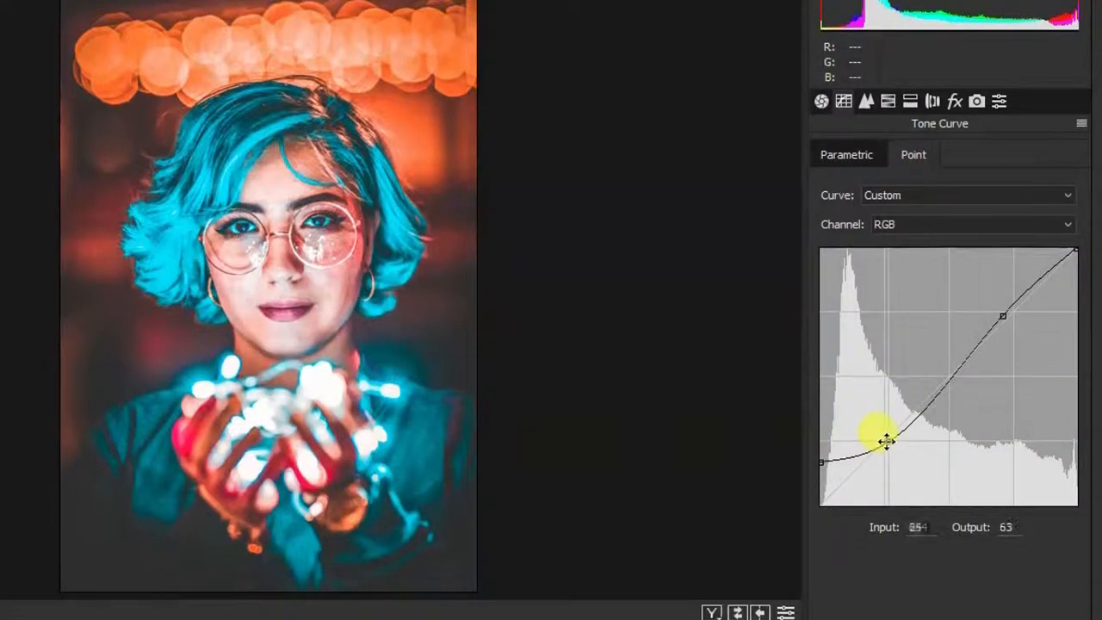
drag(881, 442, 882, 445)
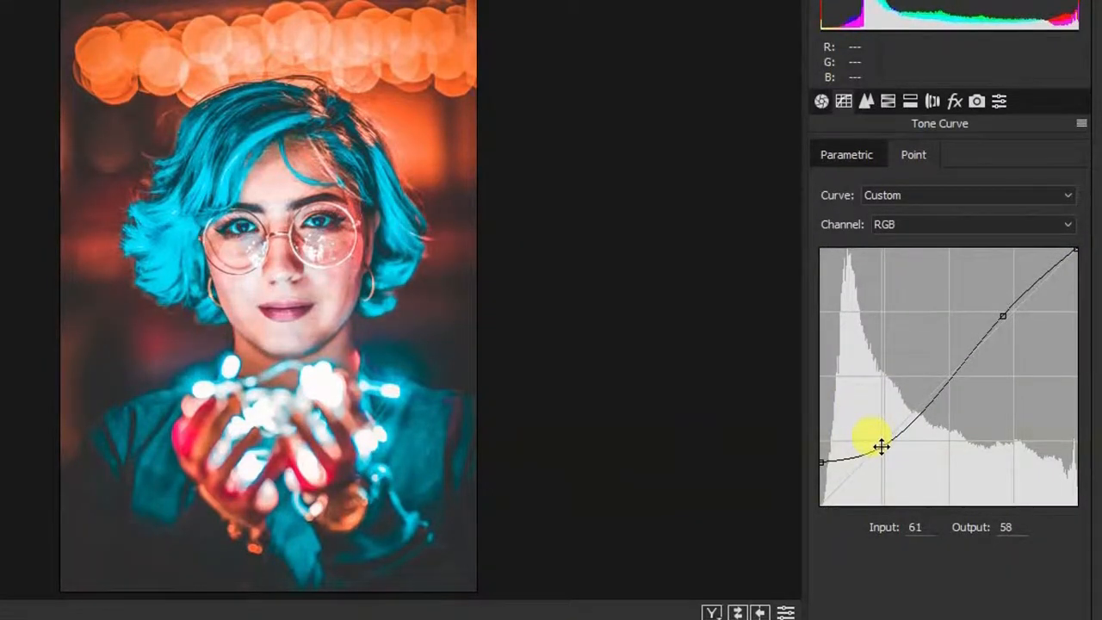
click(934, 222)
click(890, 259)
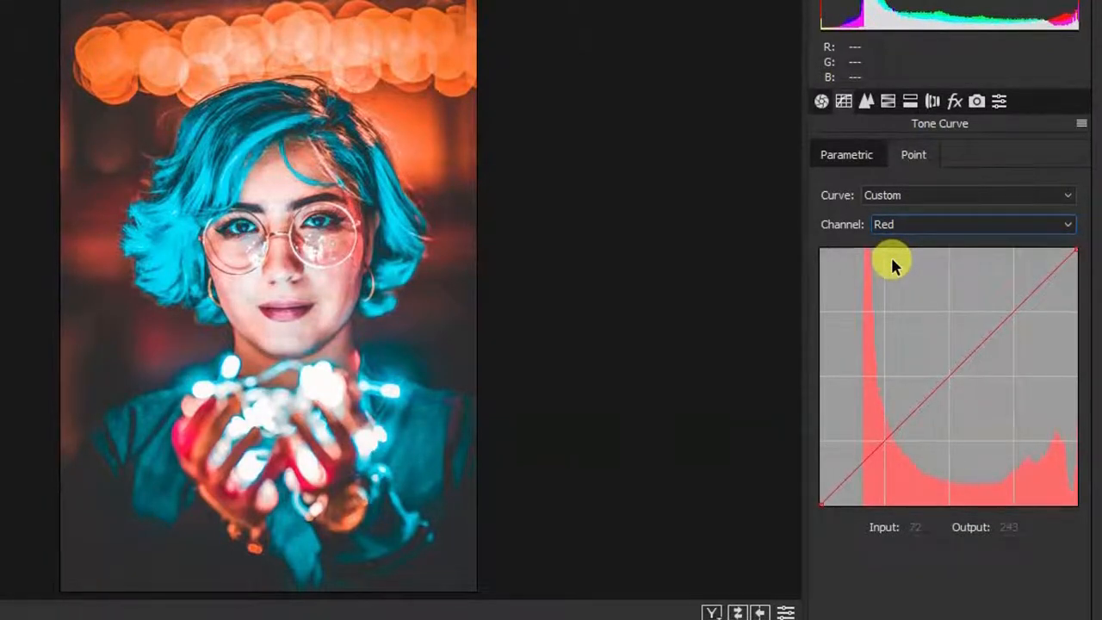
Step: Lift the Red curve's black point to 35 and the Green curve's to about 23, anchoring midtone points
click(883, 439)
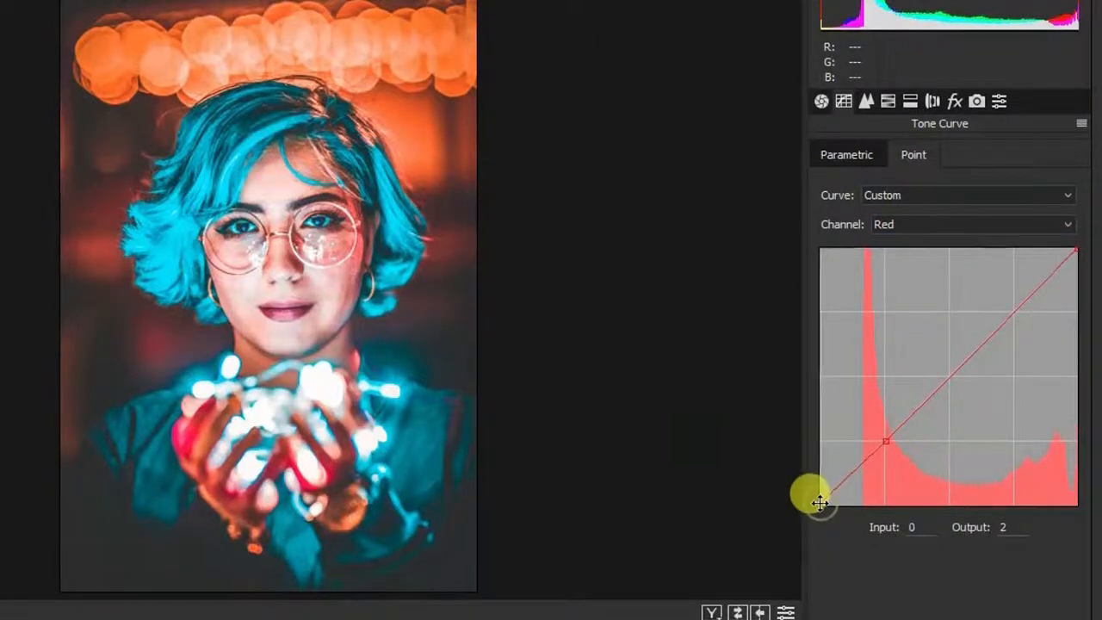
drag(819, 502, 804, 469)
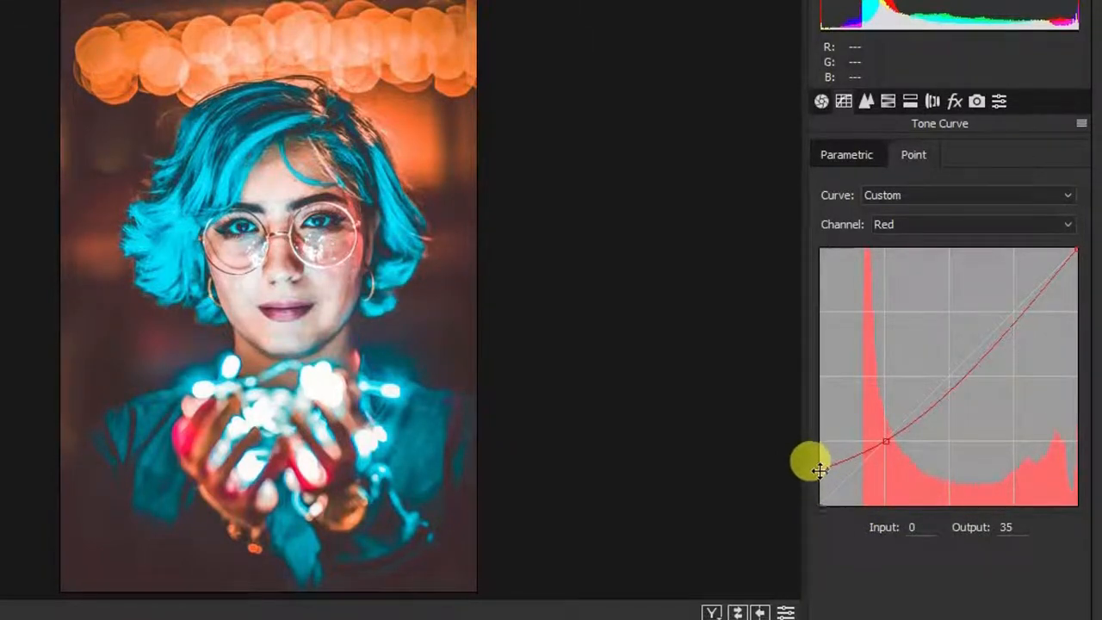
click(958, 224)
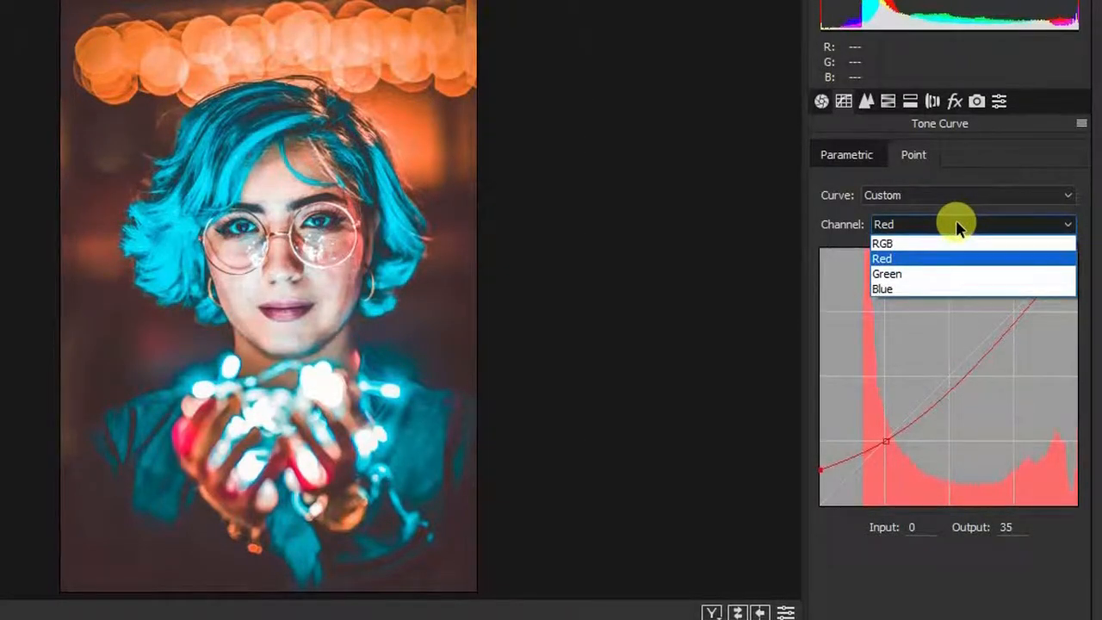
click(937, 272)
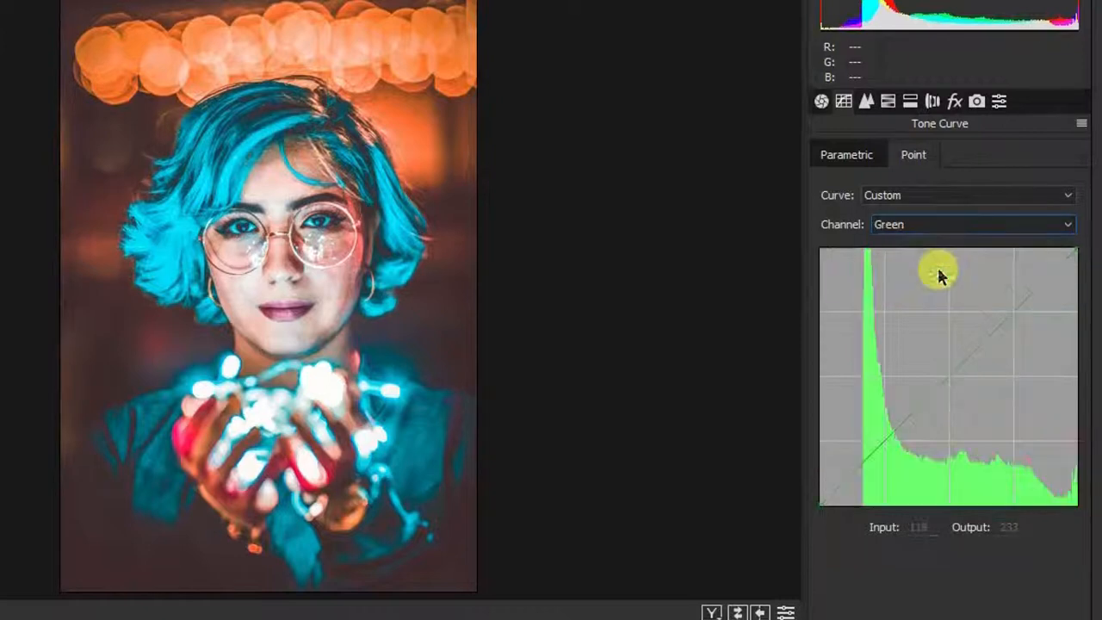
click(883, 441)
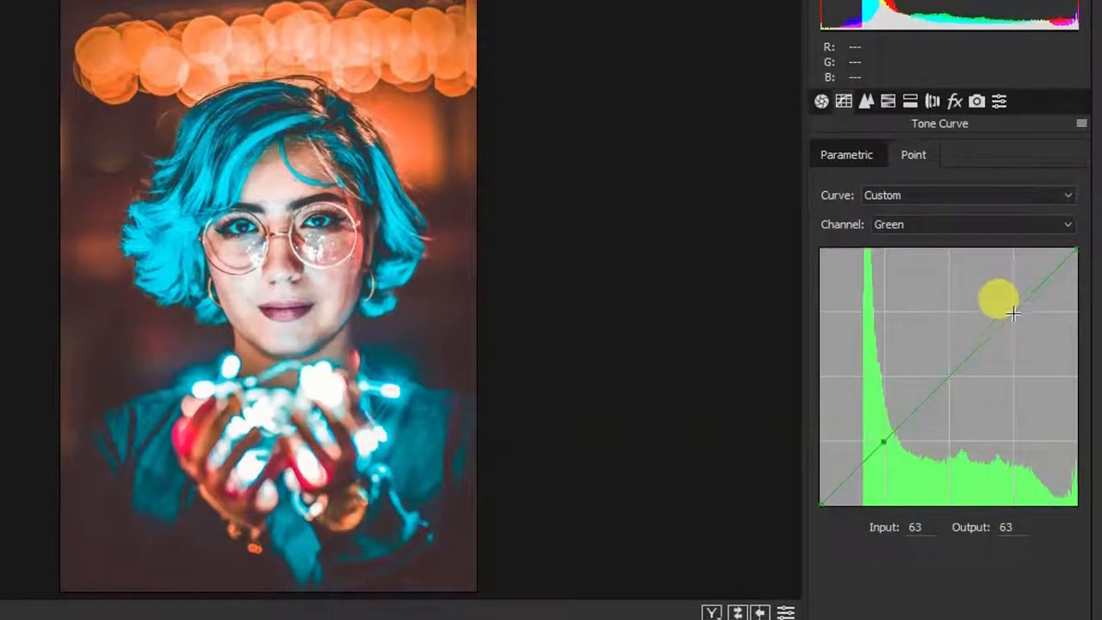
click(1011, 312)
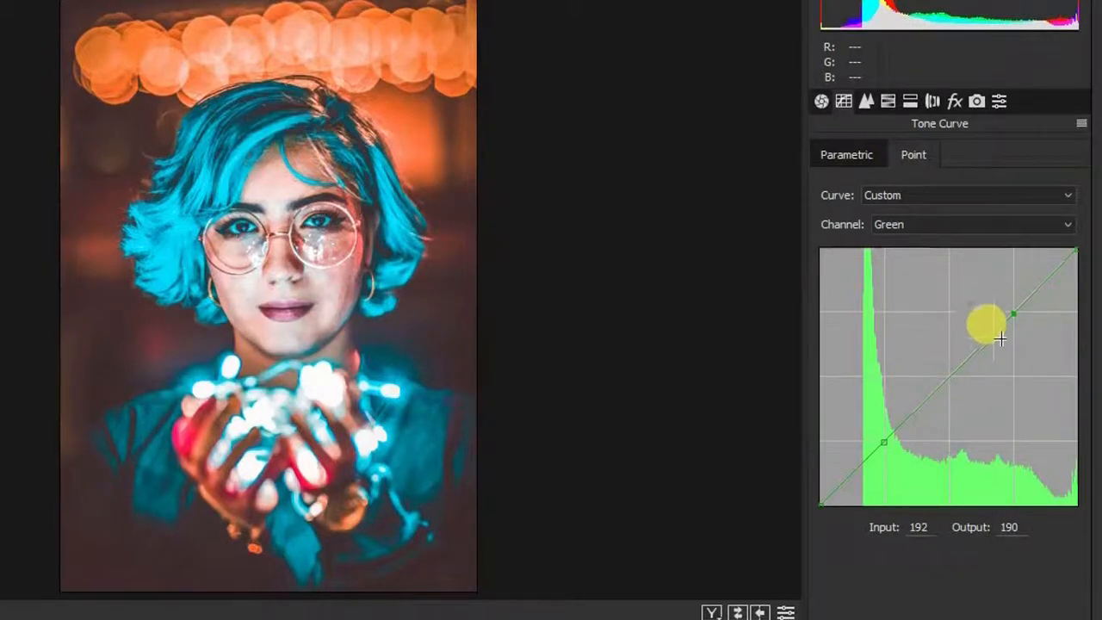
drag(822, 503, 814, 480)
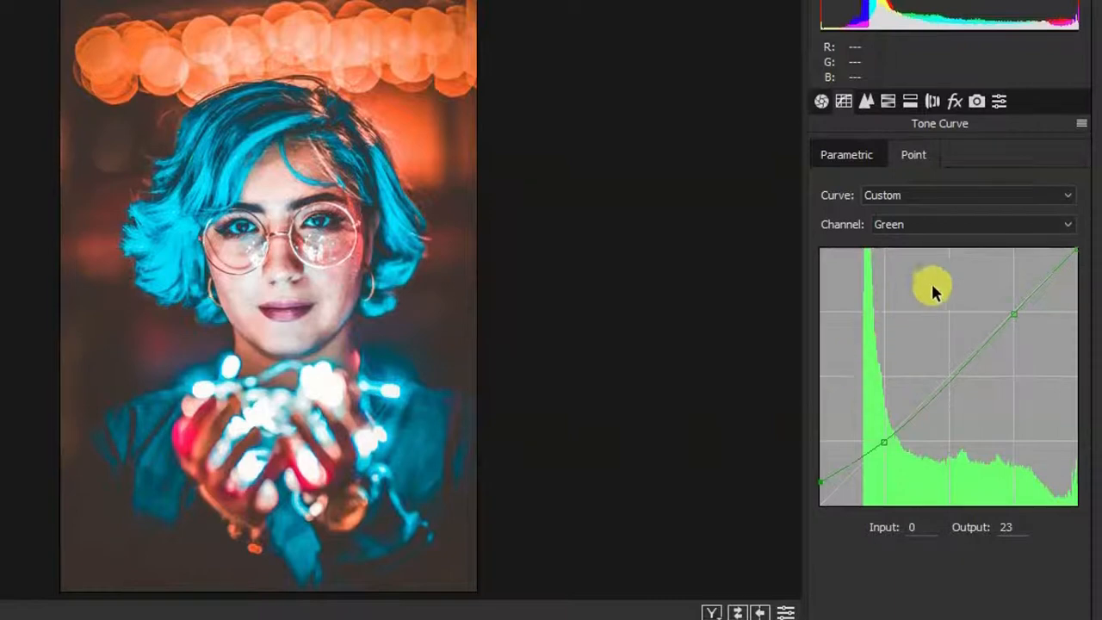
click(939, 228)
click(910, 290)
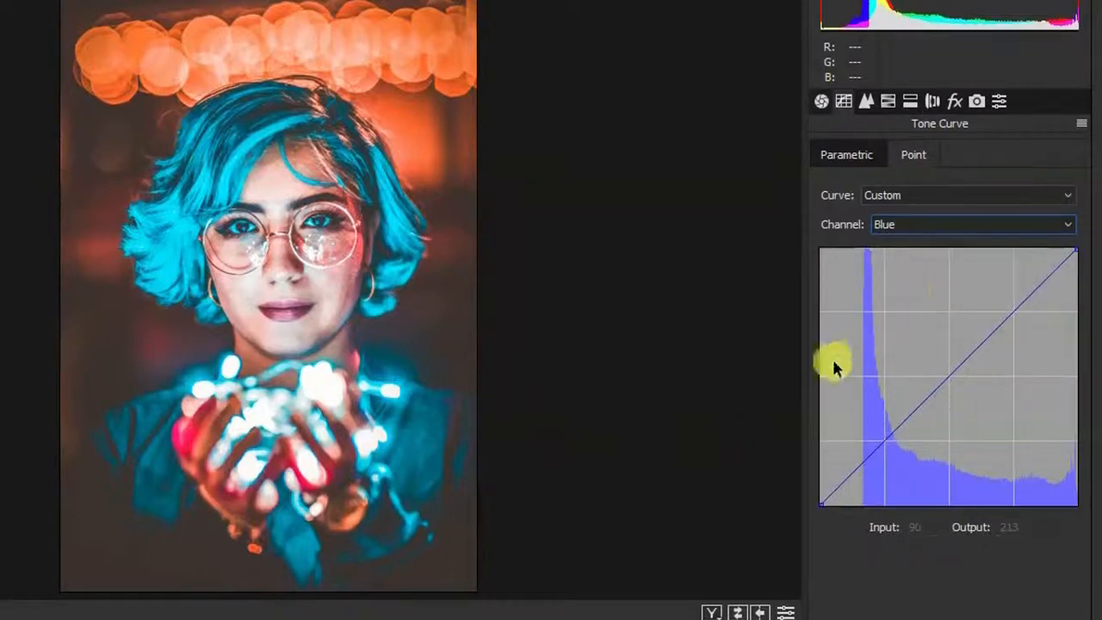
Step: Raise the Blue curve's black point to 34 and lower its white point to 226
drag(885, 441, 881, 441)
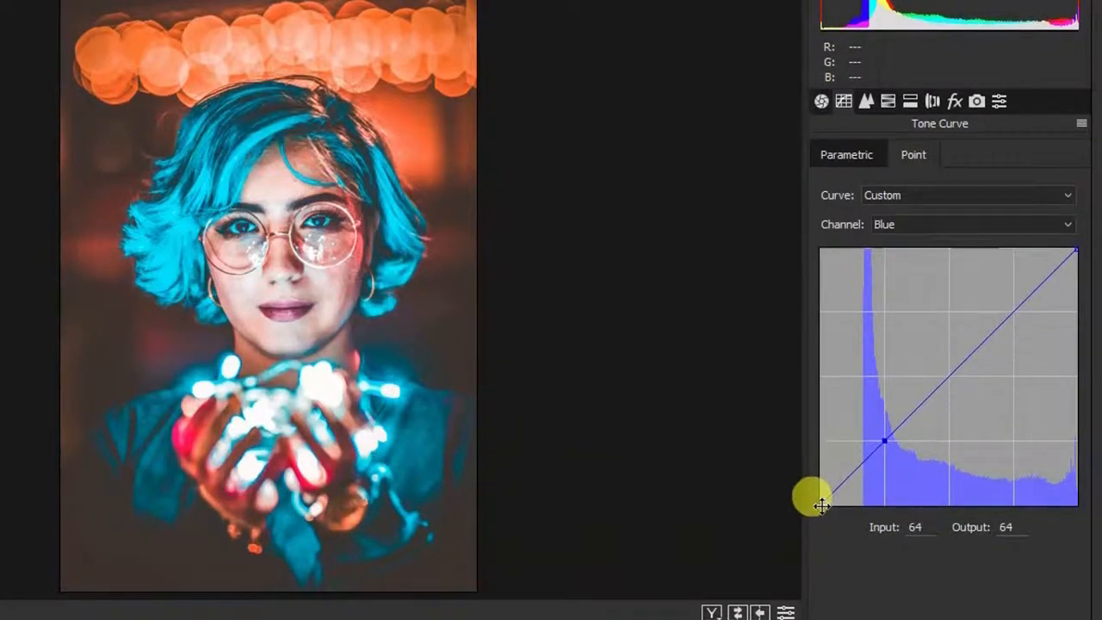
drag(822, 505, 815, 471)
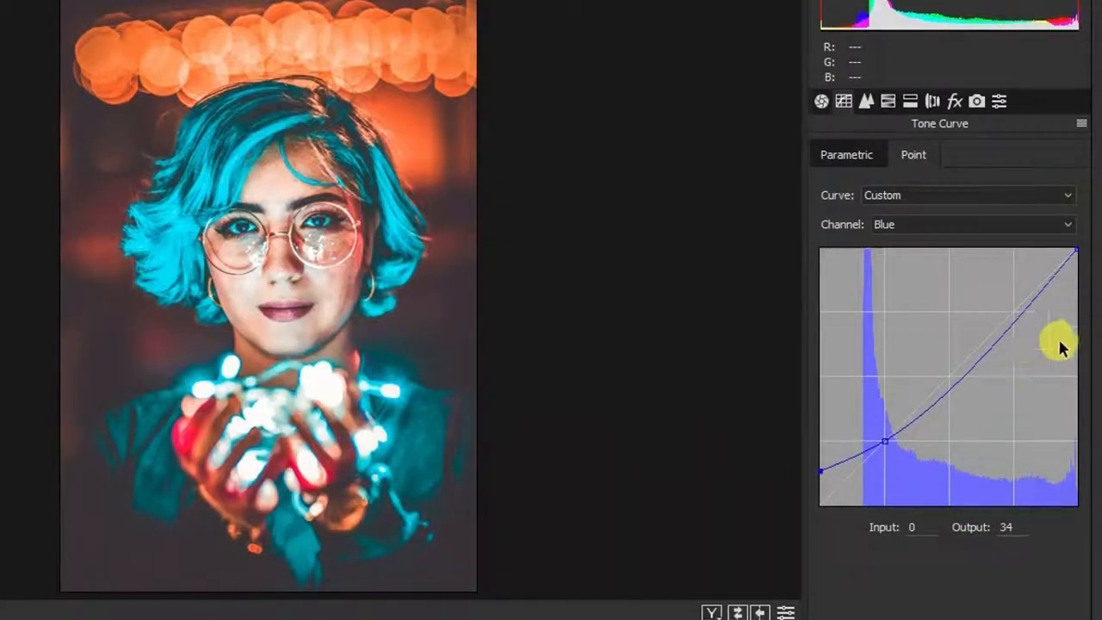
drag(1018, 316, 1009, 307)
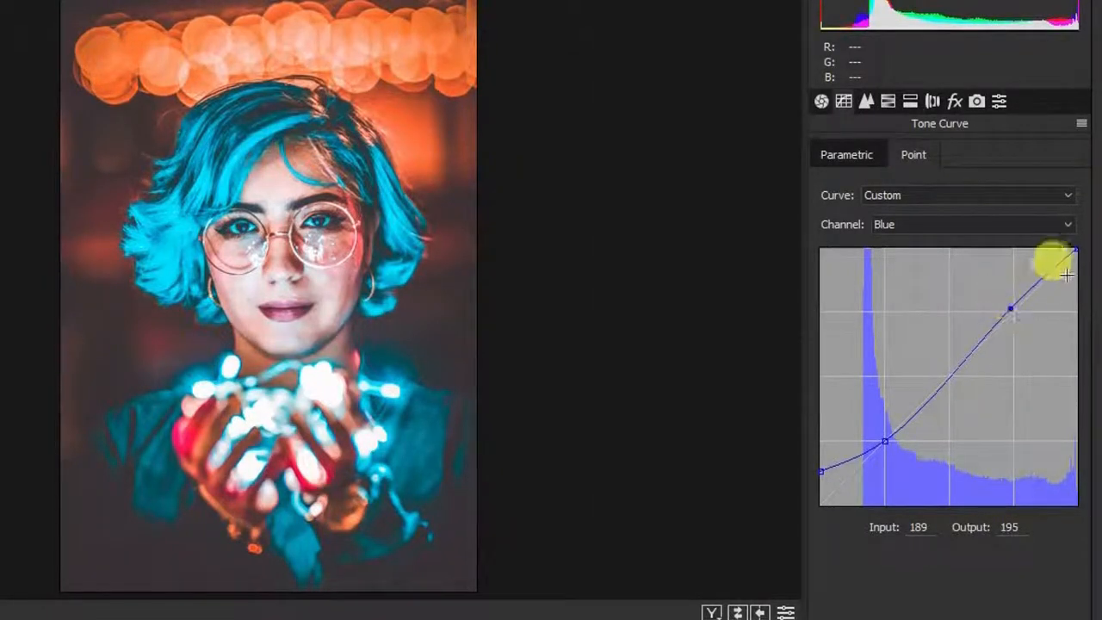
drag(1075, 251, 1074, 280)
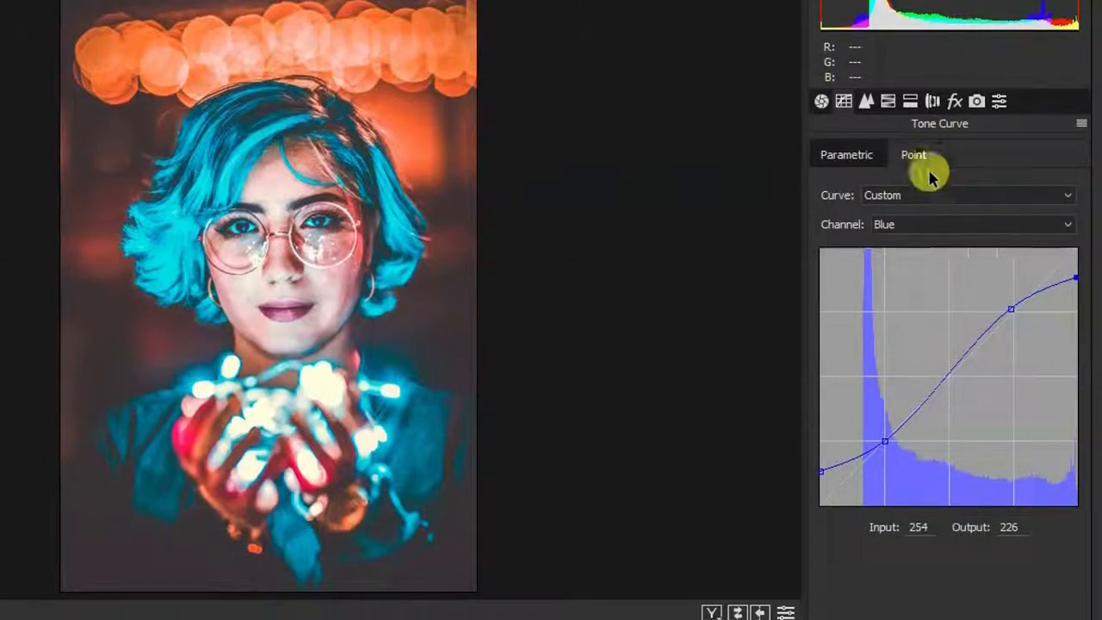
click(866, 102)
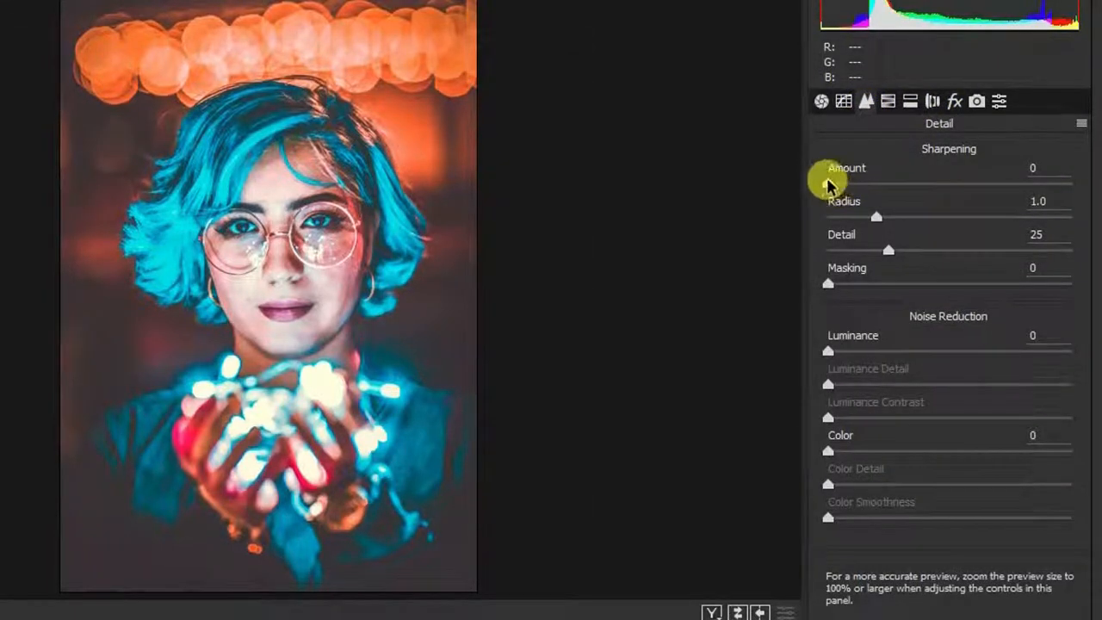
Step: Set Sharpening Amount 46, Radius 0.7, Detail 8, and Luminance noise reduction 36 with Luminance Detail 33
drag(828, 181, 844, 249)
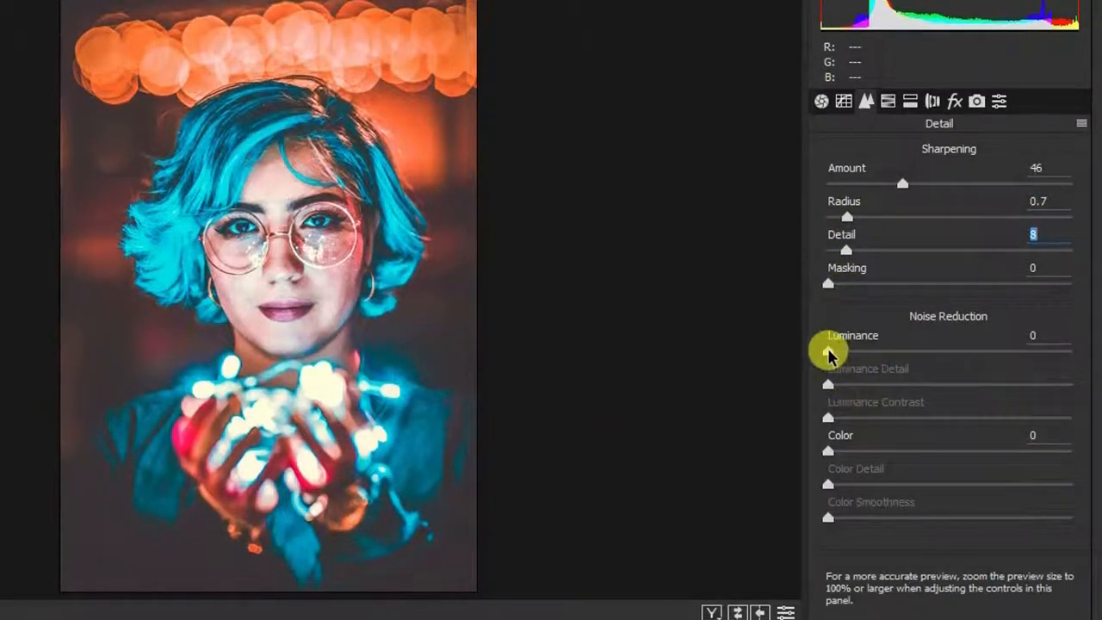
drag(827, 350, 908, 384)
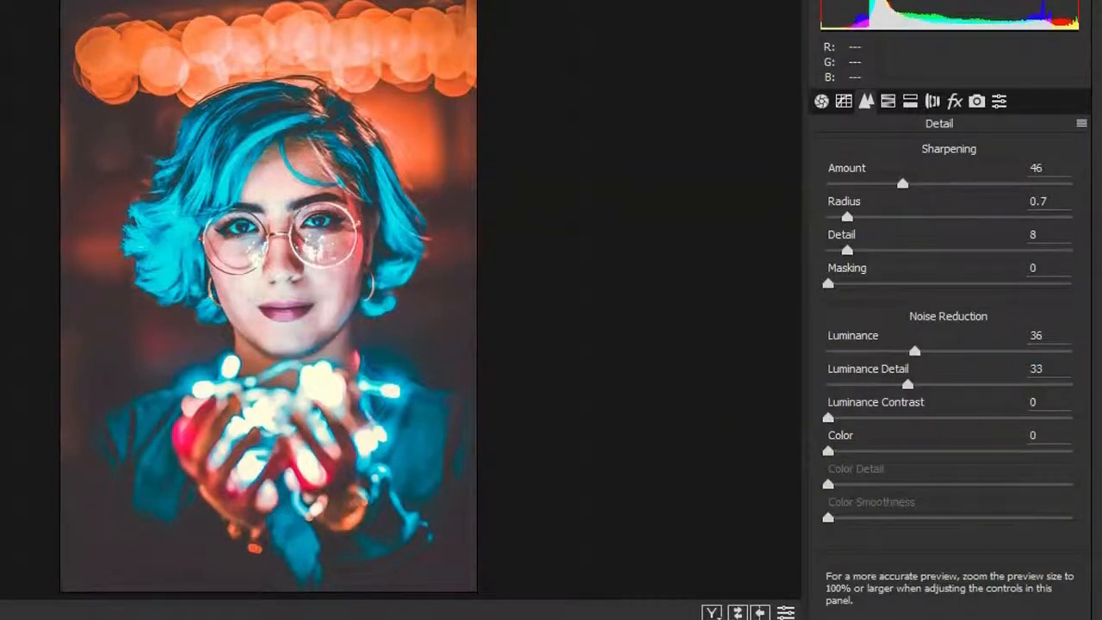
Step: Raise the Oranges saturation to +100 in the HSL/Grayscale Saturation panel and apply the filter
click(821, 102)
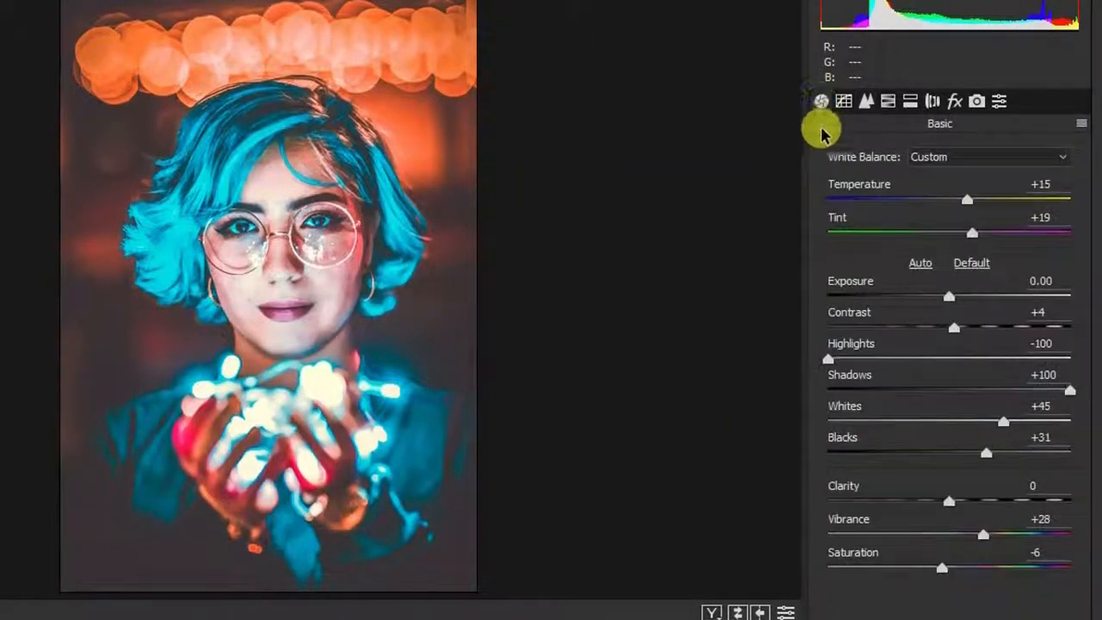
click(887, 101)
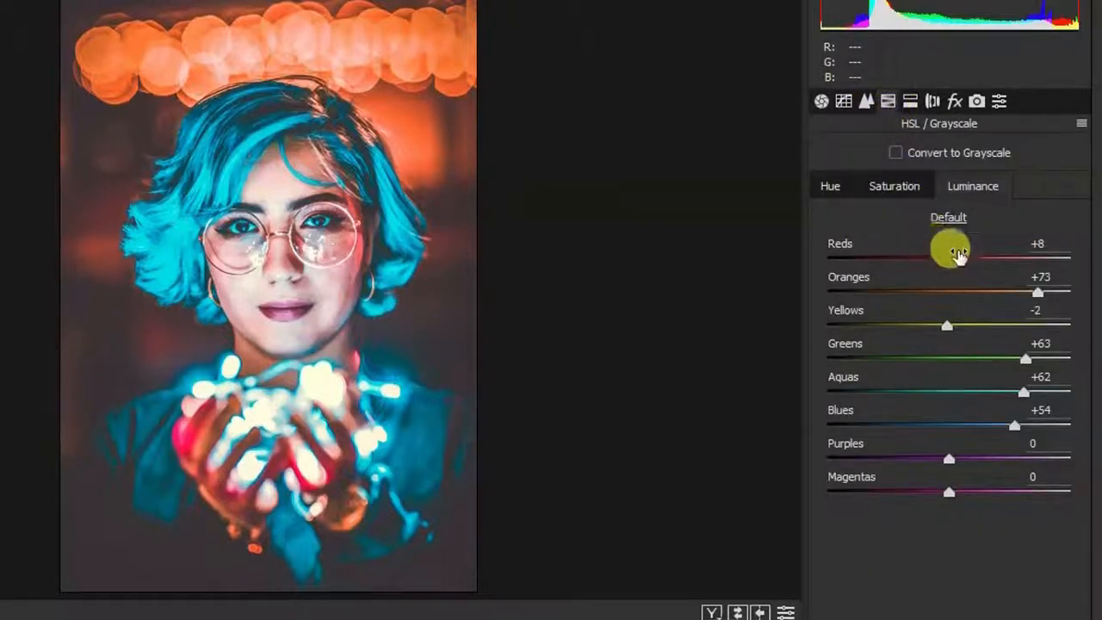
click(908, 188)
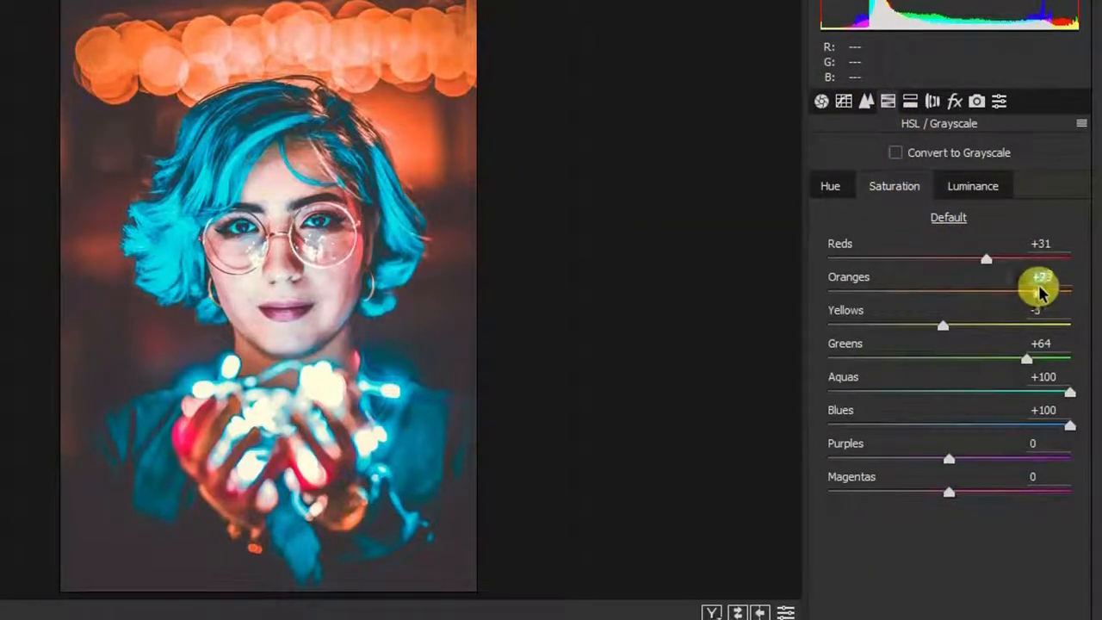
mouse_move(1038, 291)
mouse_down()
mouse_move(1075, 291)
mouse_move(1048, 291)
mouse_up()
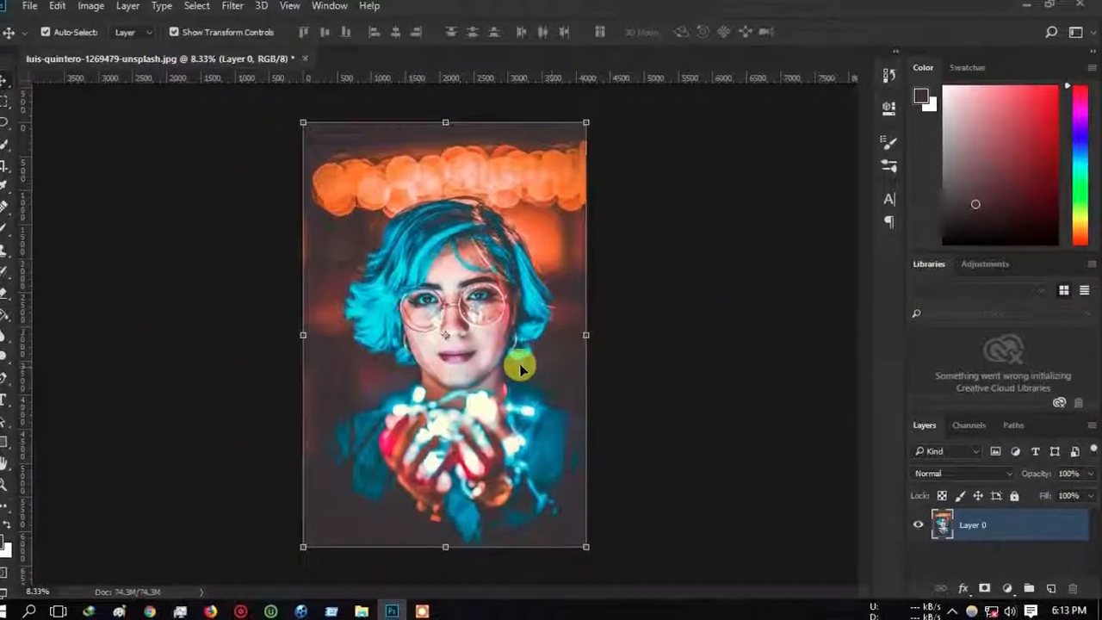
Step: Deselect Layer 0 on the empty canvas and bring up the File menu
scroll(310, 336, up, 8)
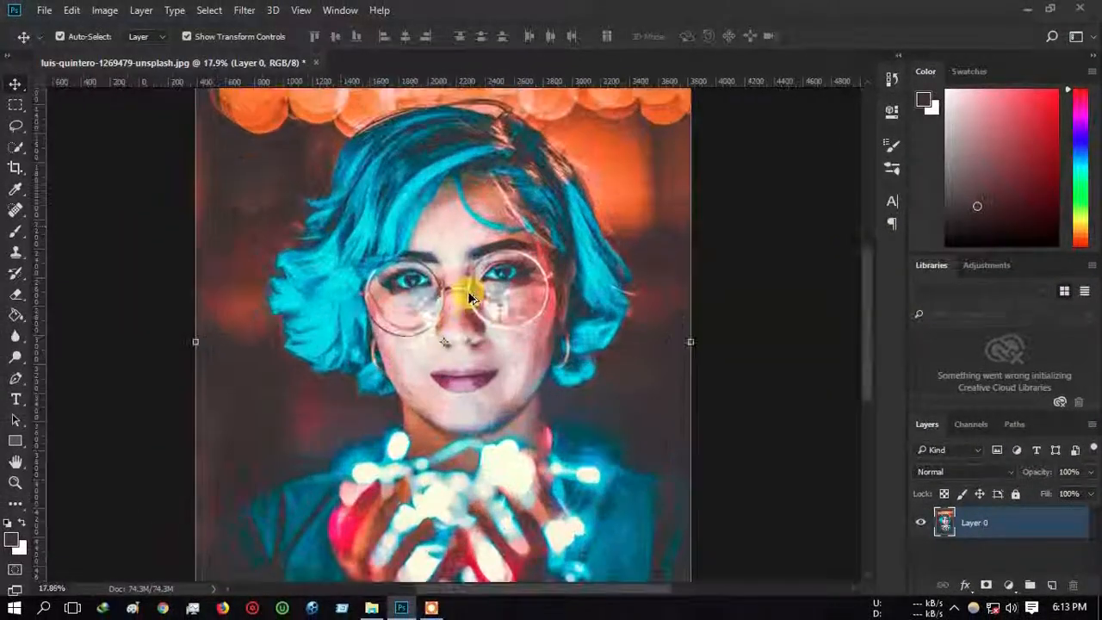
scroll(469, 297, up, 2)
scroll(469, 297, up, 2)
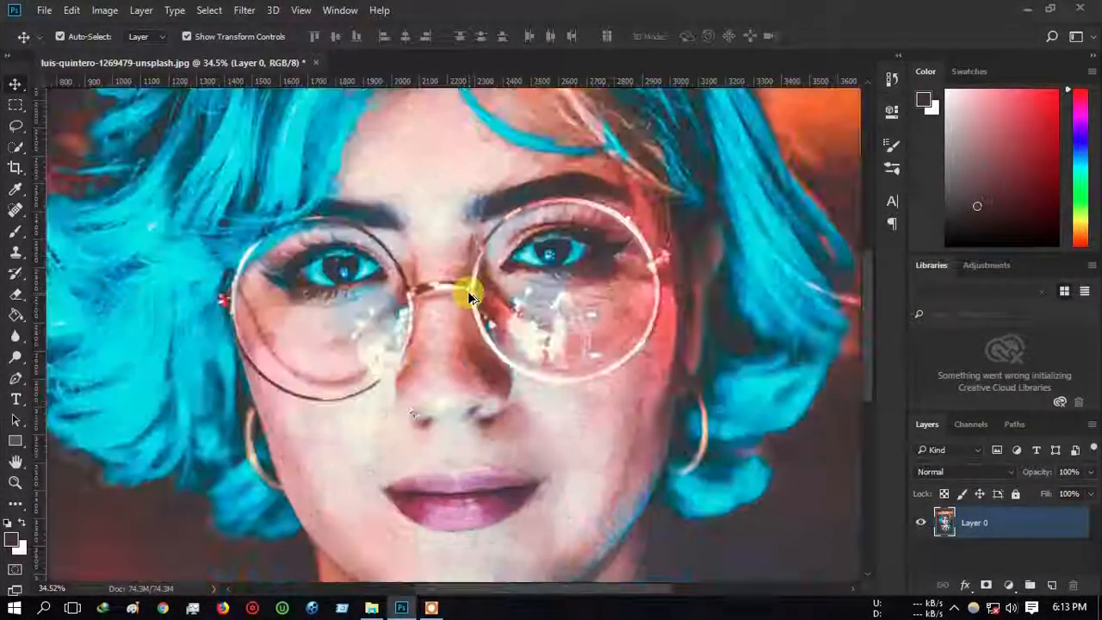
scroll(469, 297, down, 5)
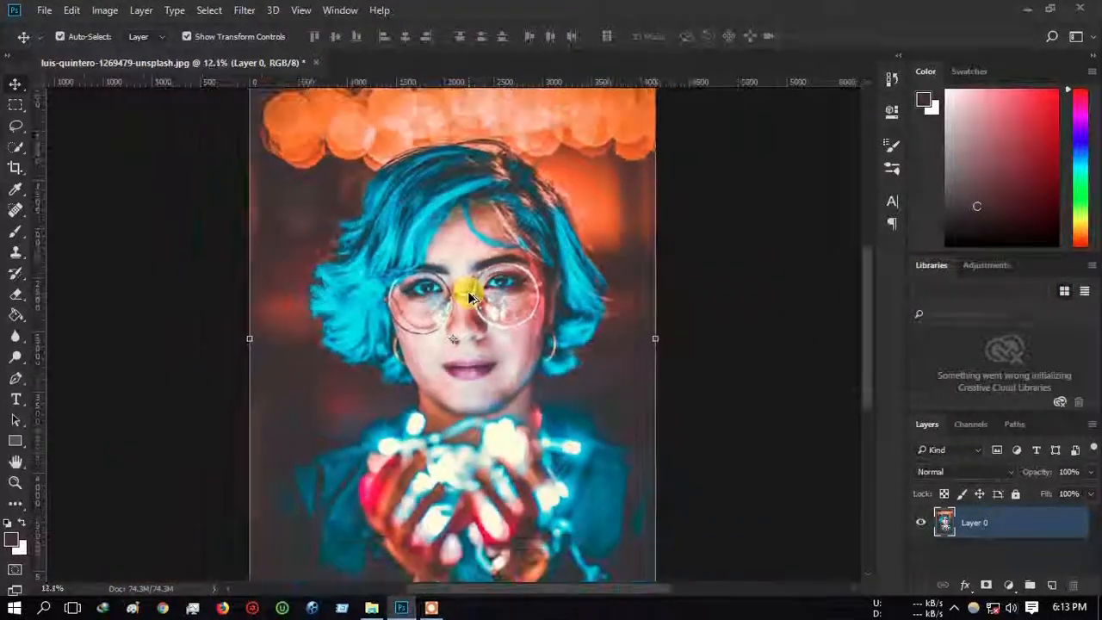
scroll(469, 297, down, 2)
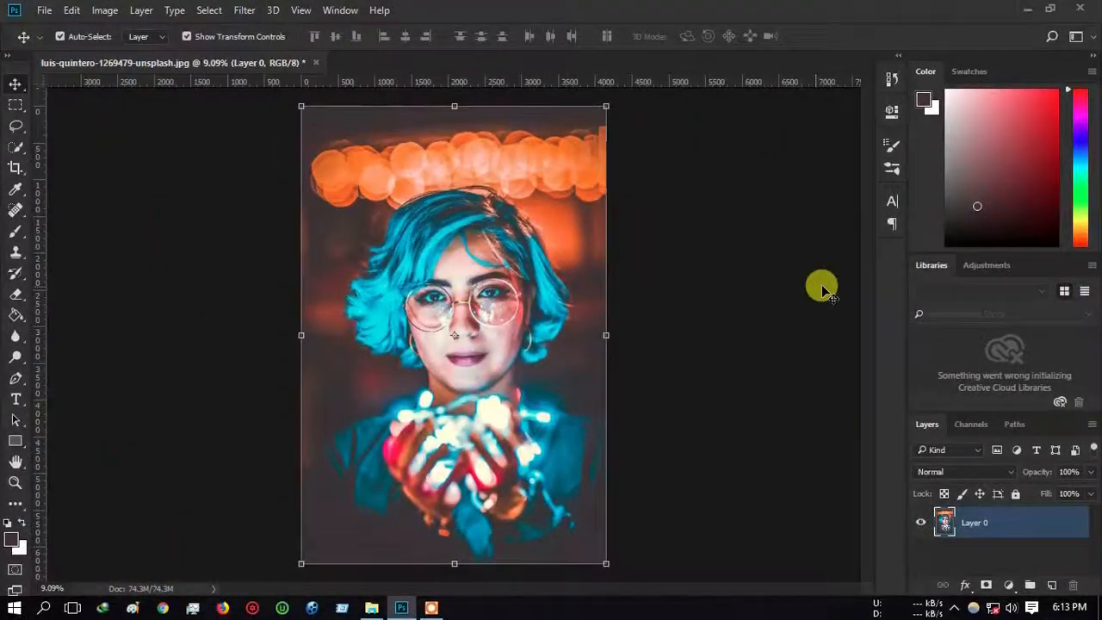
click(822, 290)
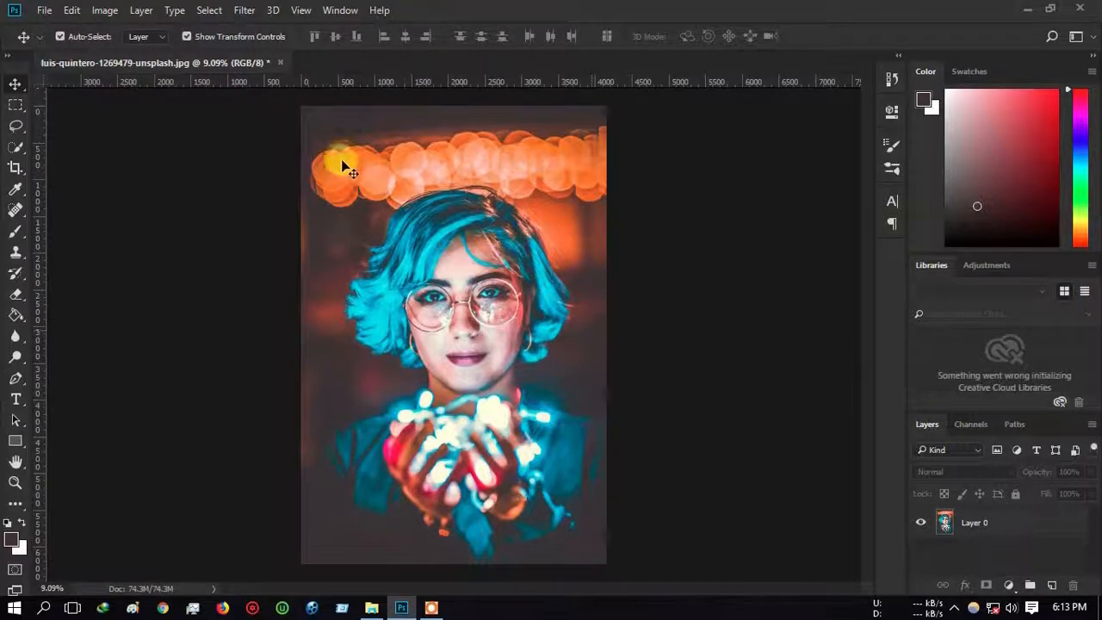
click(44, 10)
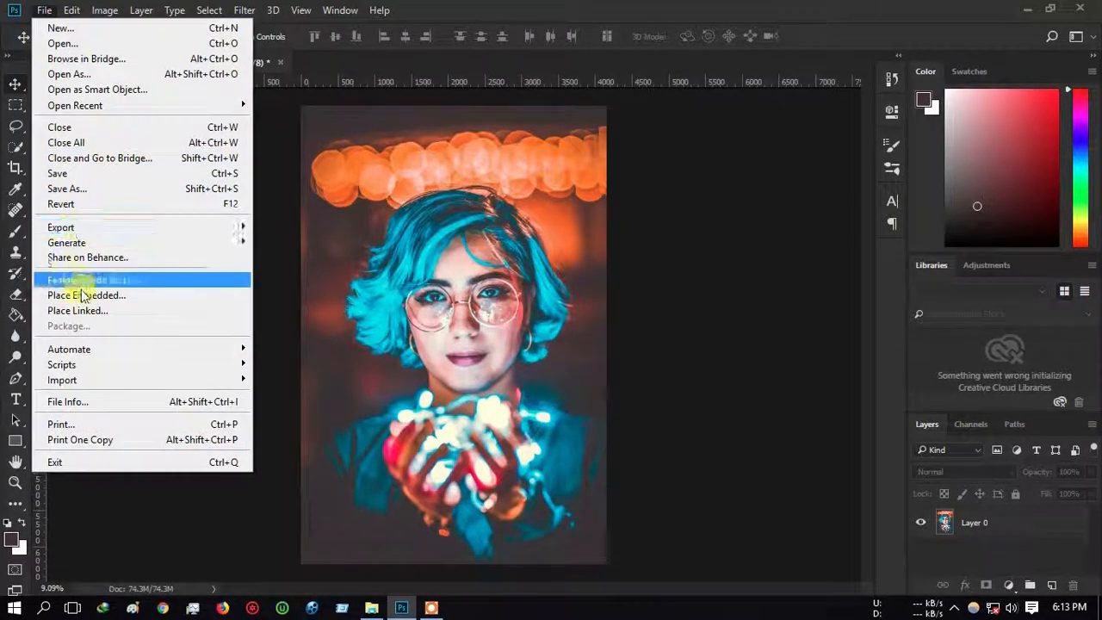
Step: Place Linked glitter_10 from the WALL, TEXTURE, SPLATER folder, scaled to about 345%
click(84, 312)
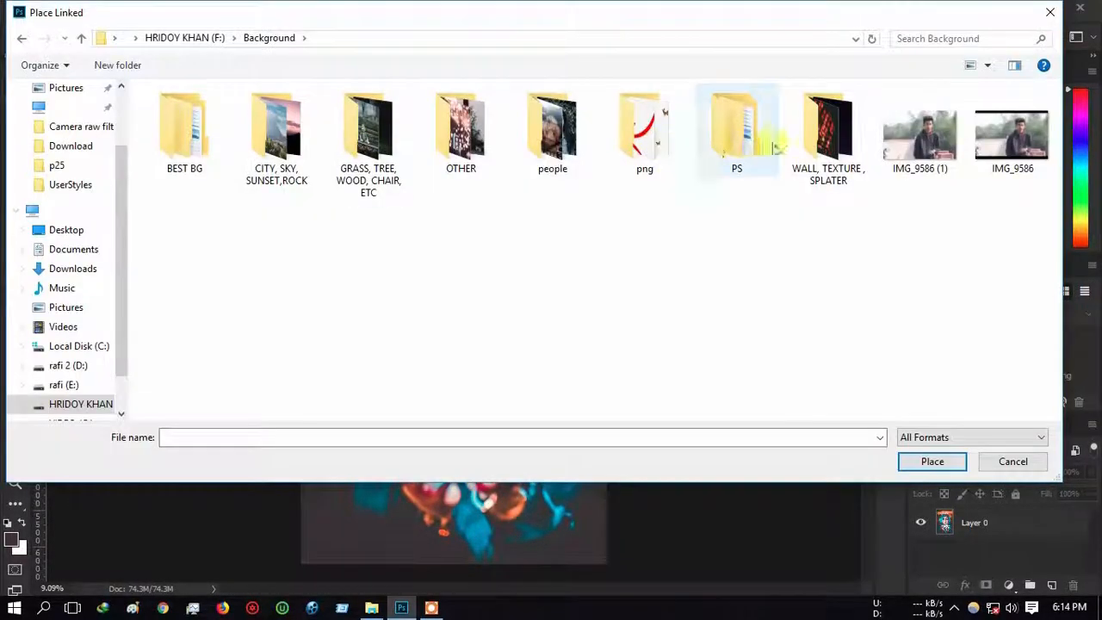
double_click(818, 146)
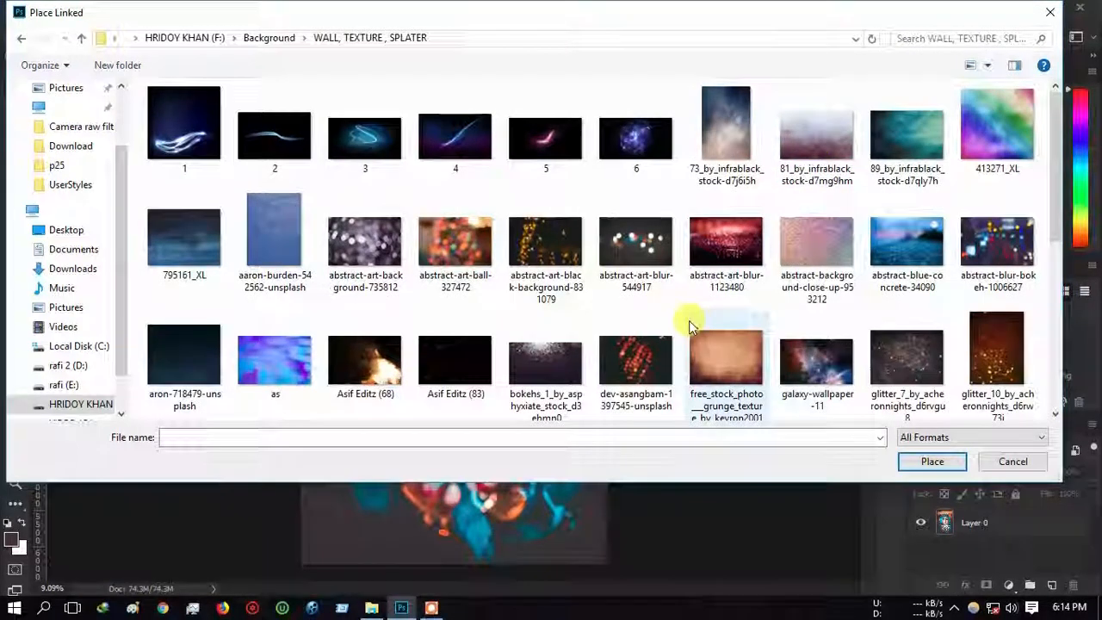
scroll(688, 312, down, 2)
double_click(995, 211)
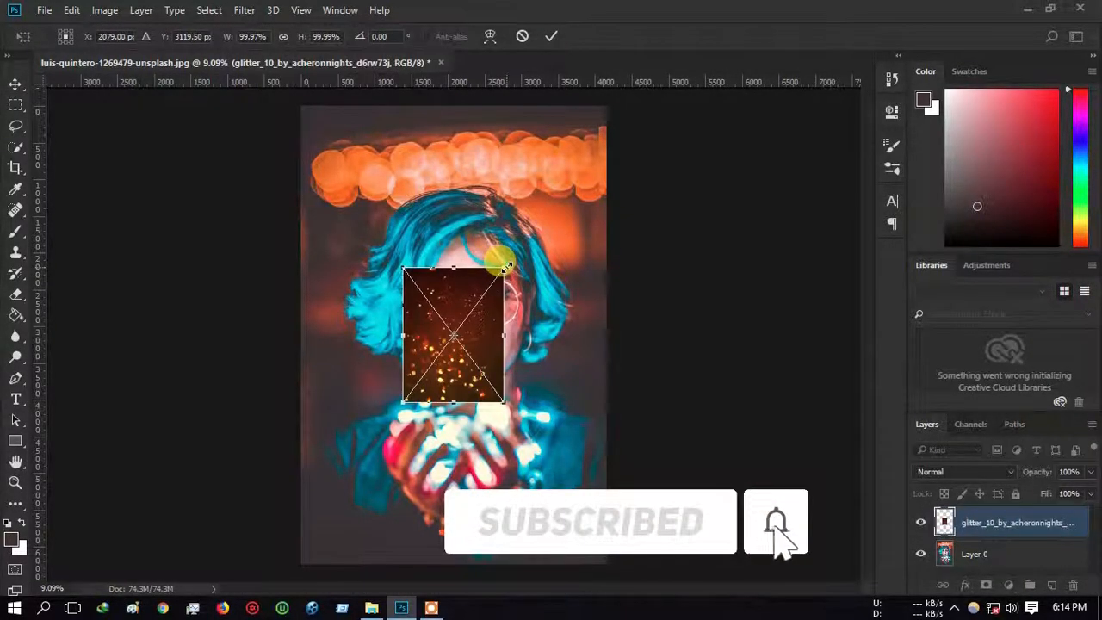
drag(508, 260, 613, 90)
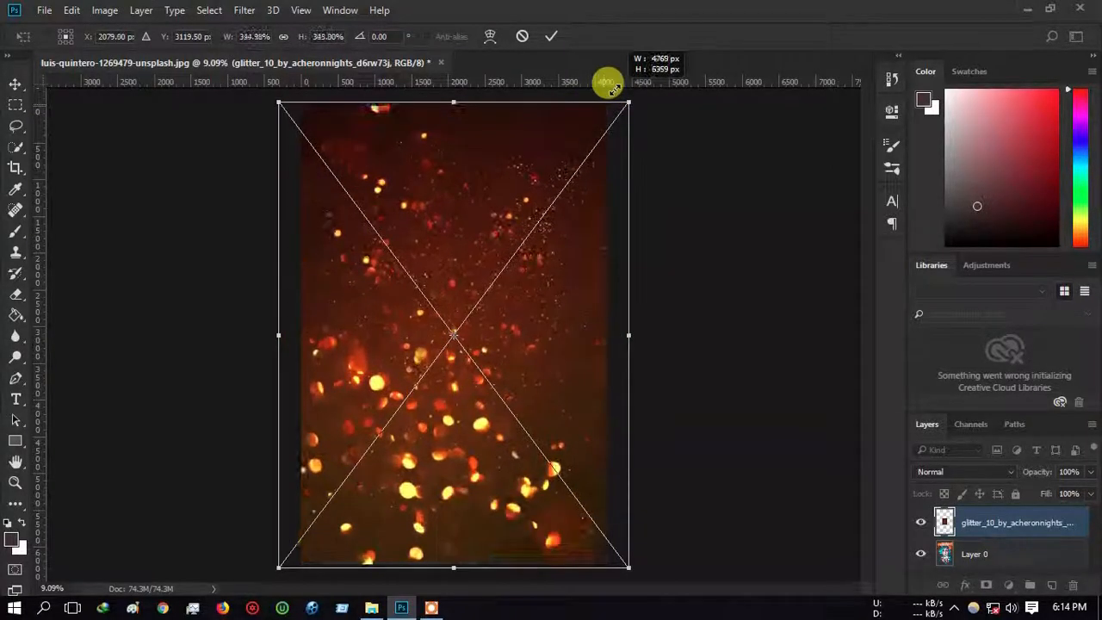
click(551, 39)
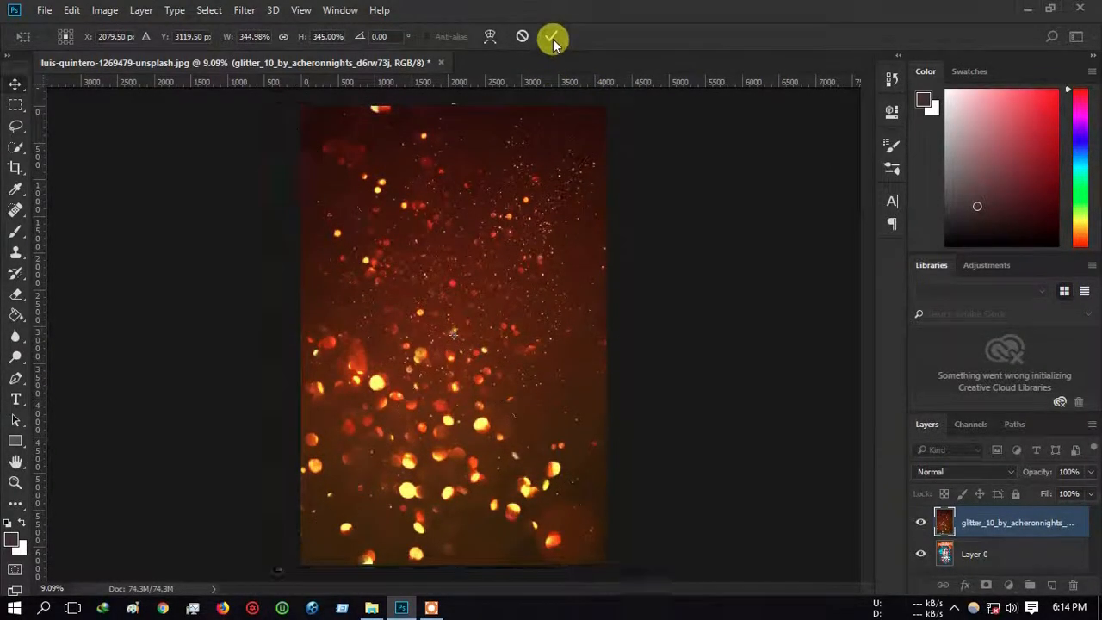
Step: Set the glitter layer to Lighten blending and compare it with visibility off and on
click(935, 471)
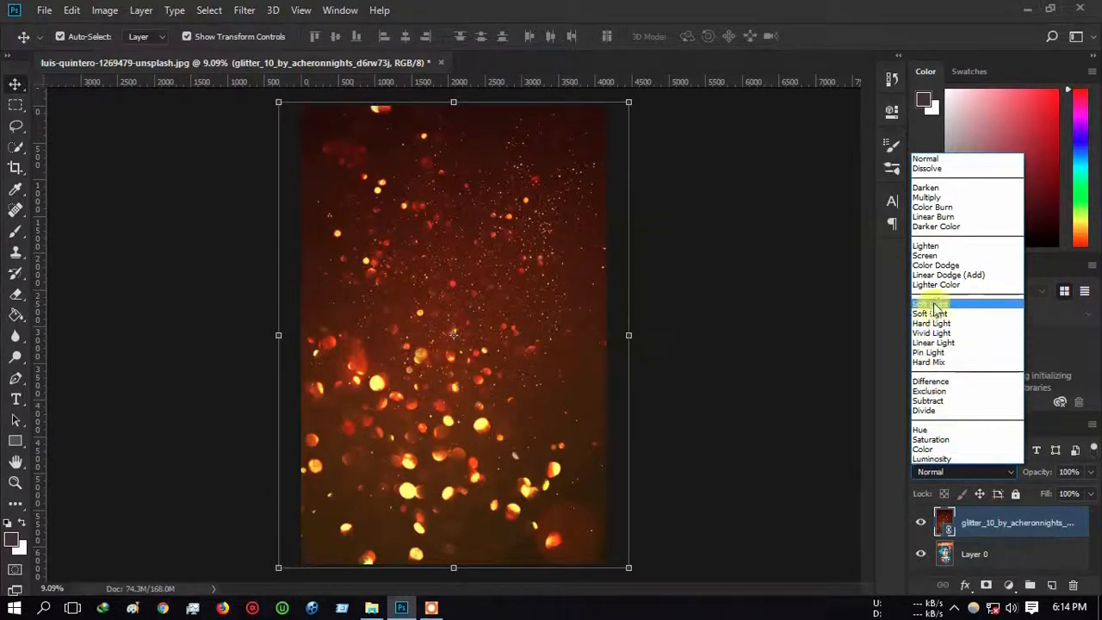
click(938, 247)
click(920, 523)
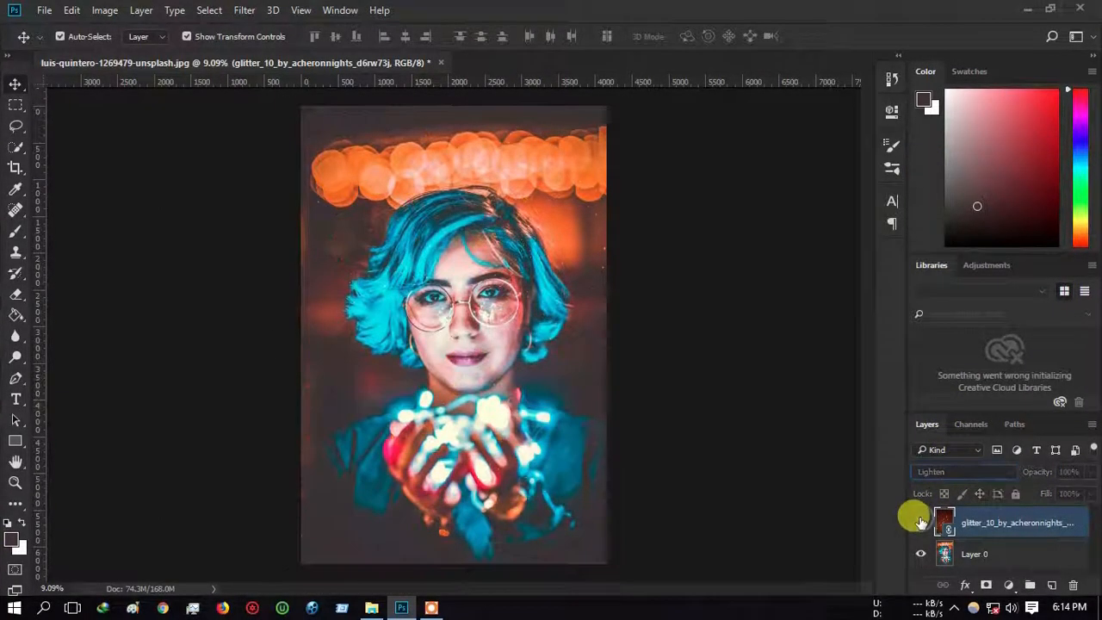
click(920, 523)
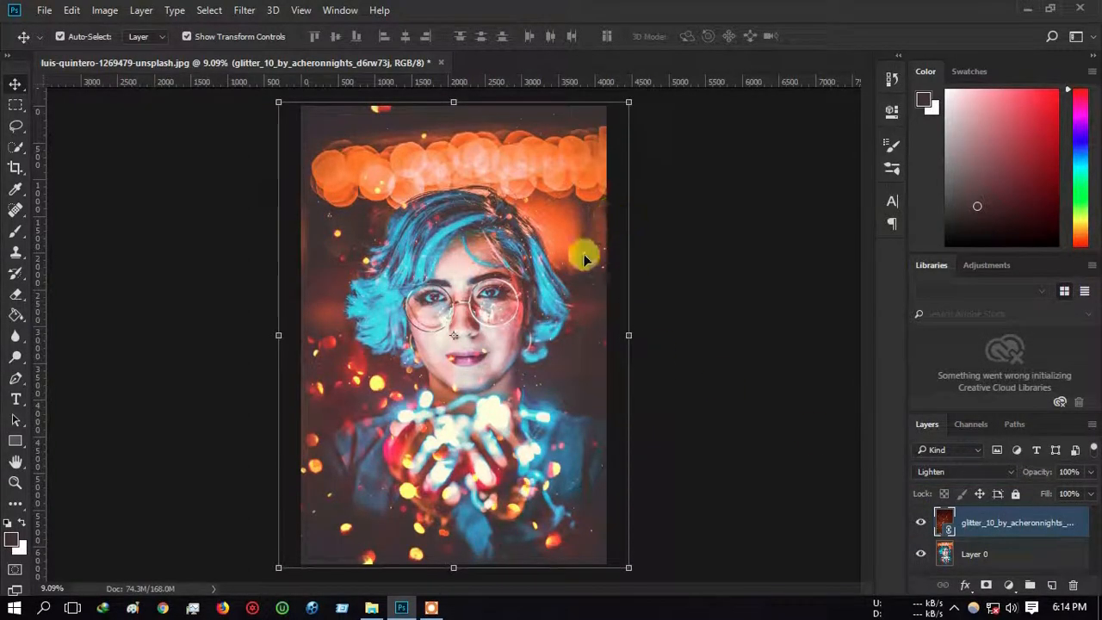
Step: Enlarge the glitter layer to about 414% and rasterize it
scroll(583, 260, down, 2)
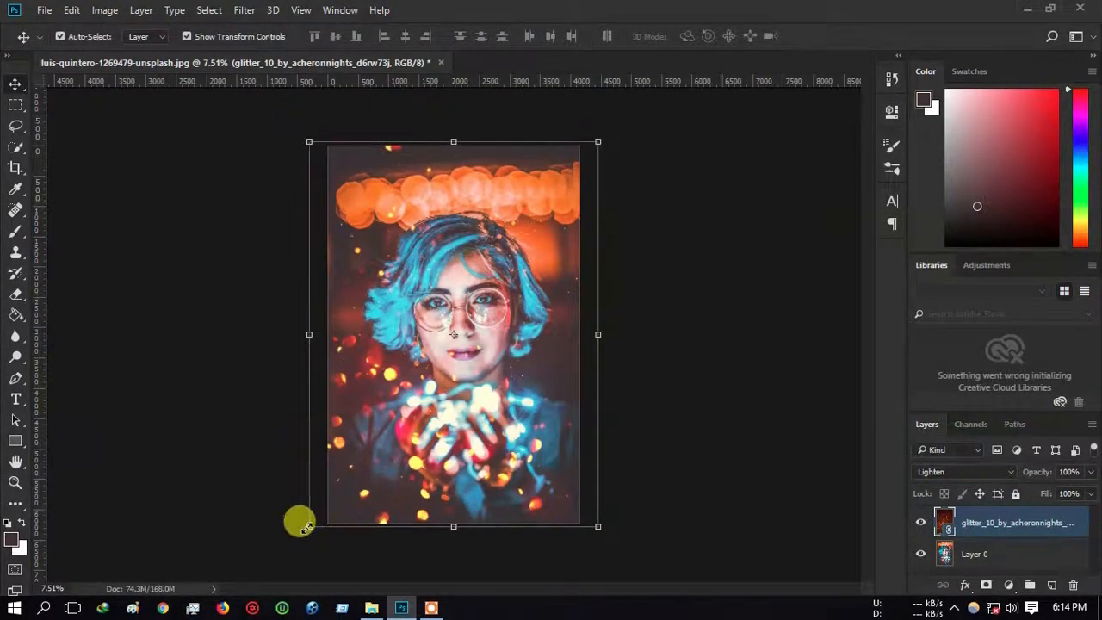
drag(306, 528, 248, 600)
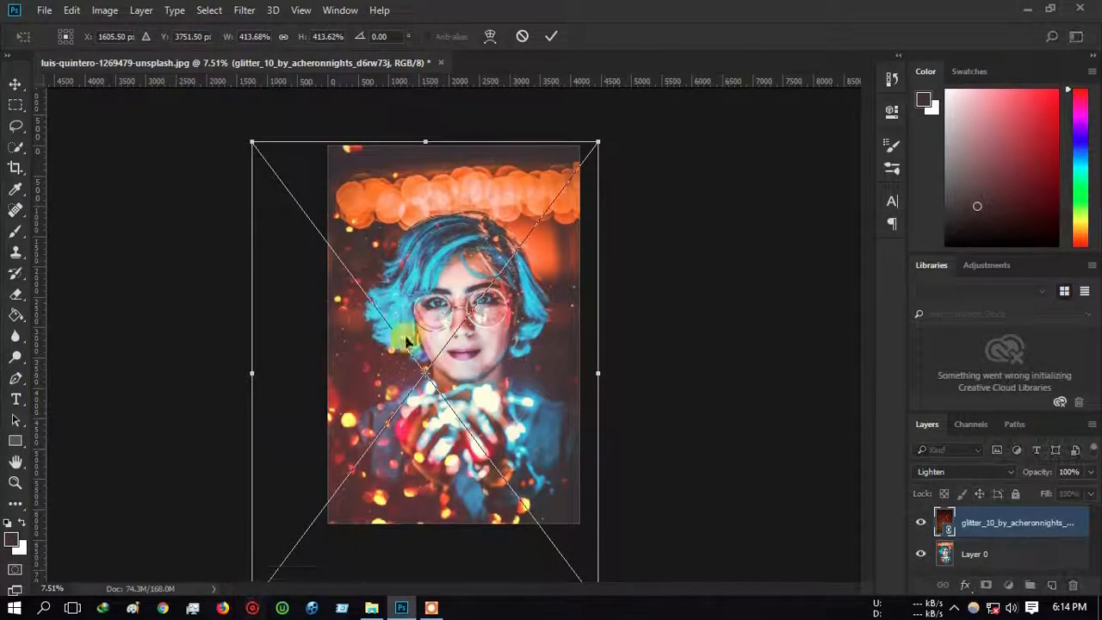
click(550, 37)
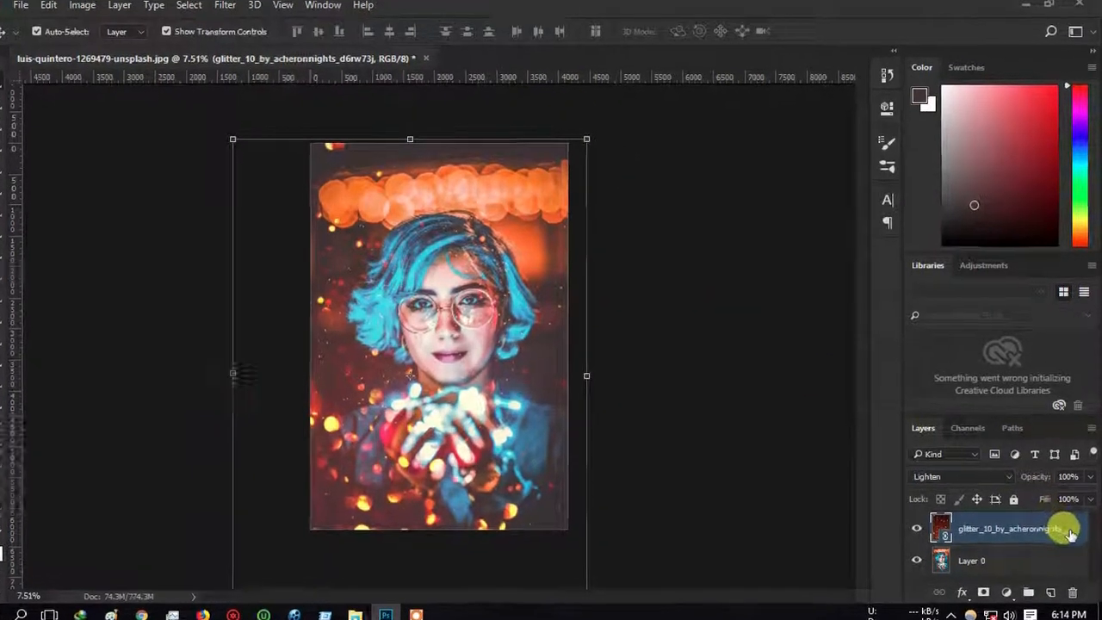
right_click(1061, 524)
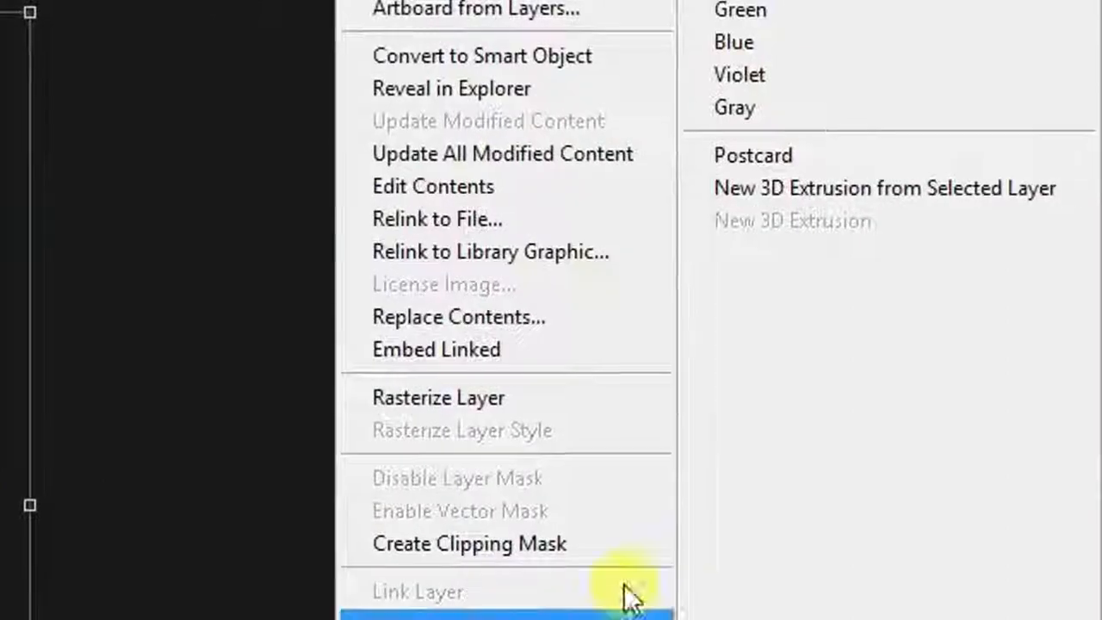
click(461, 402)
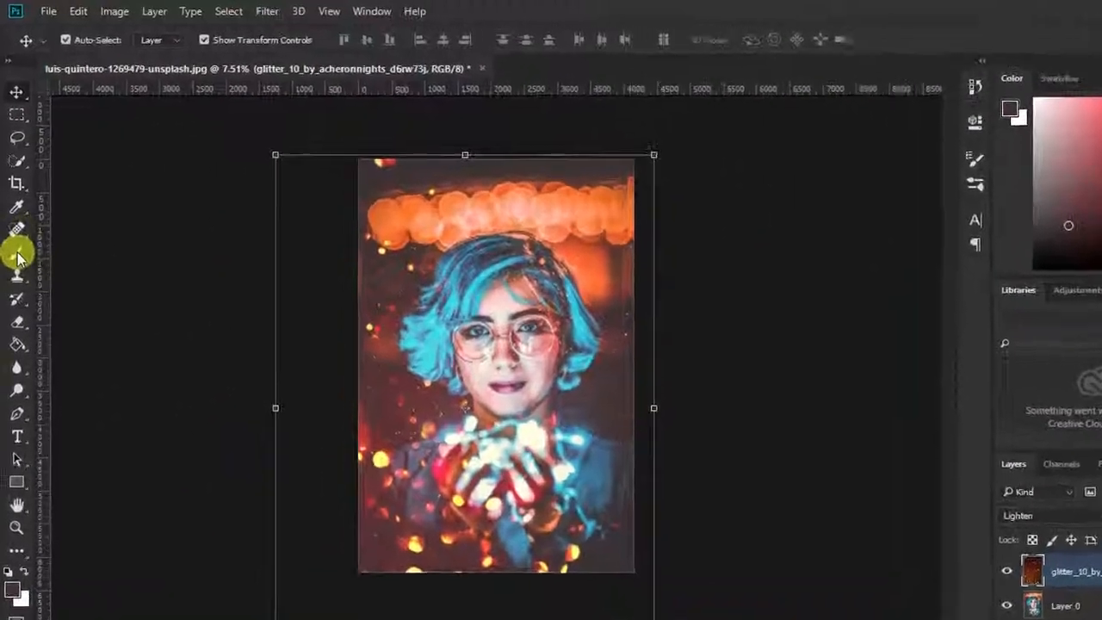
Step: Select the Brush tool with pure black (000000) as foreground; a trial layer mask is undone
click(16, 231)
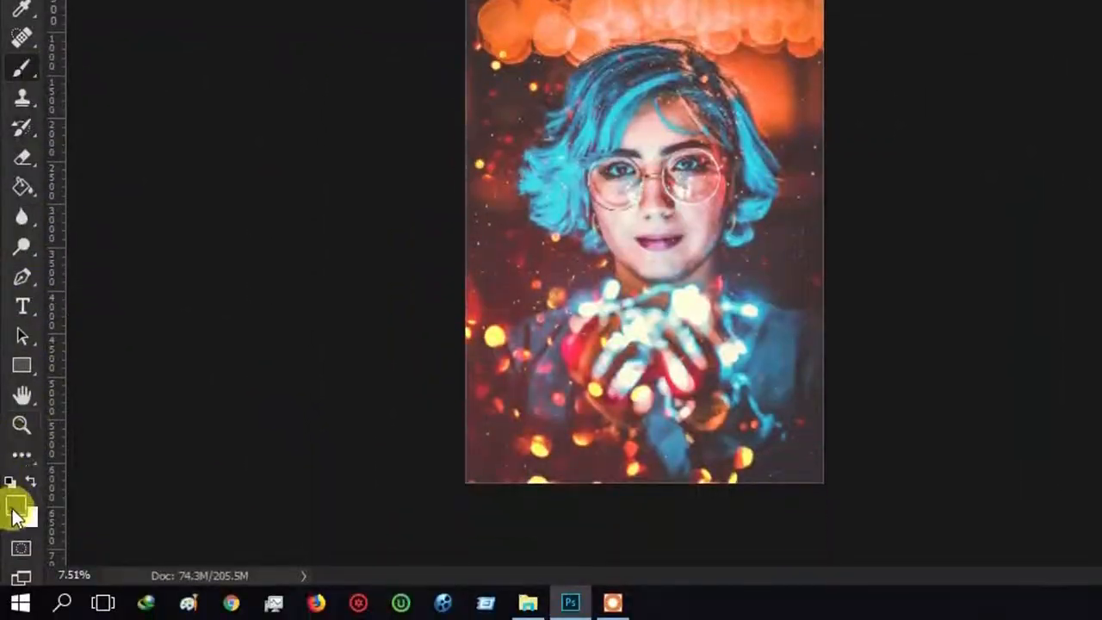
click(16, 515)
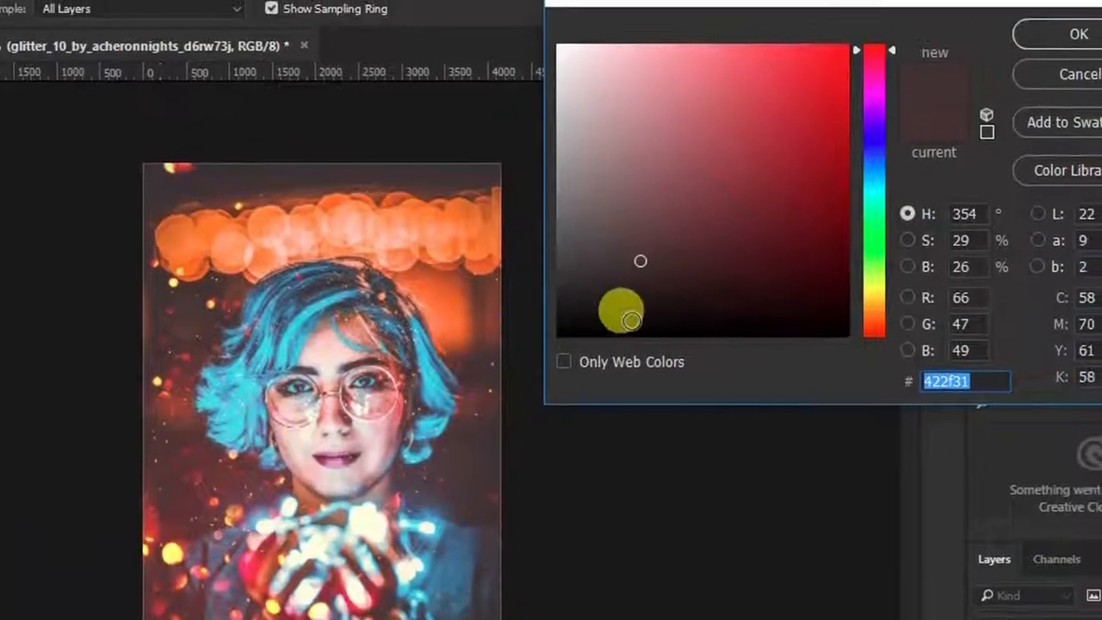
drag(943, 90, 899, 109)
drag(577, 325, 474, 345)
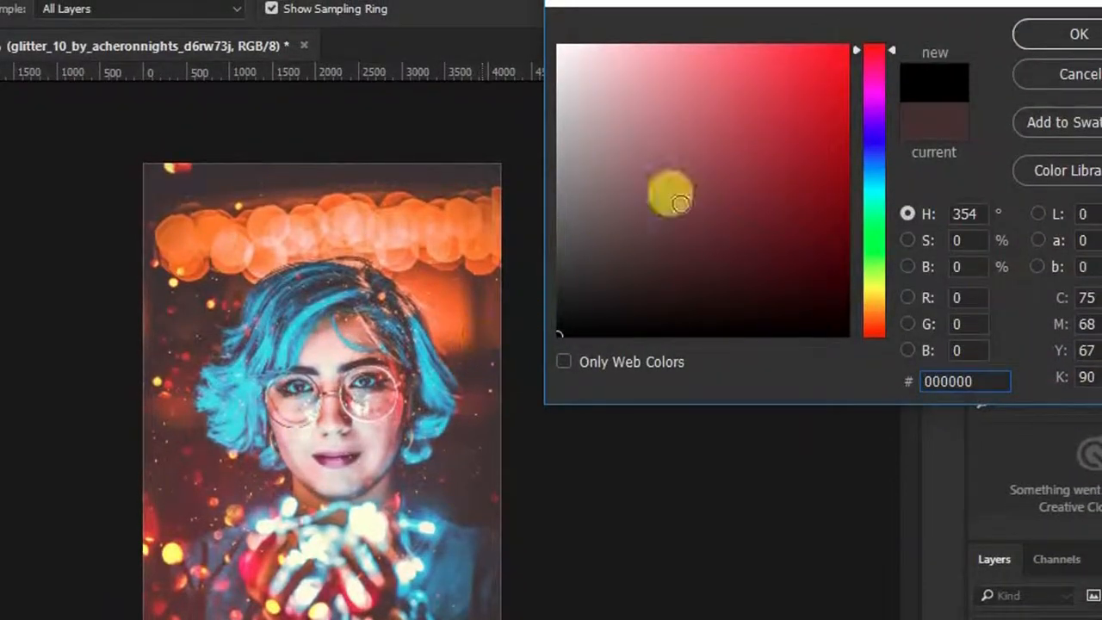
click(1068, 33)
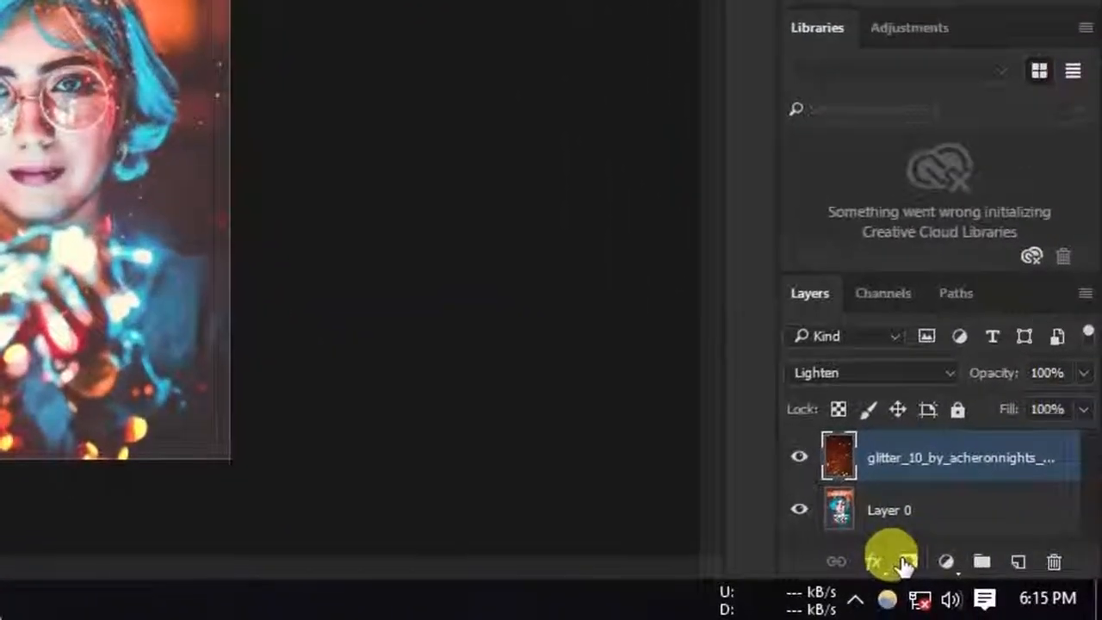
click(905, 562)
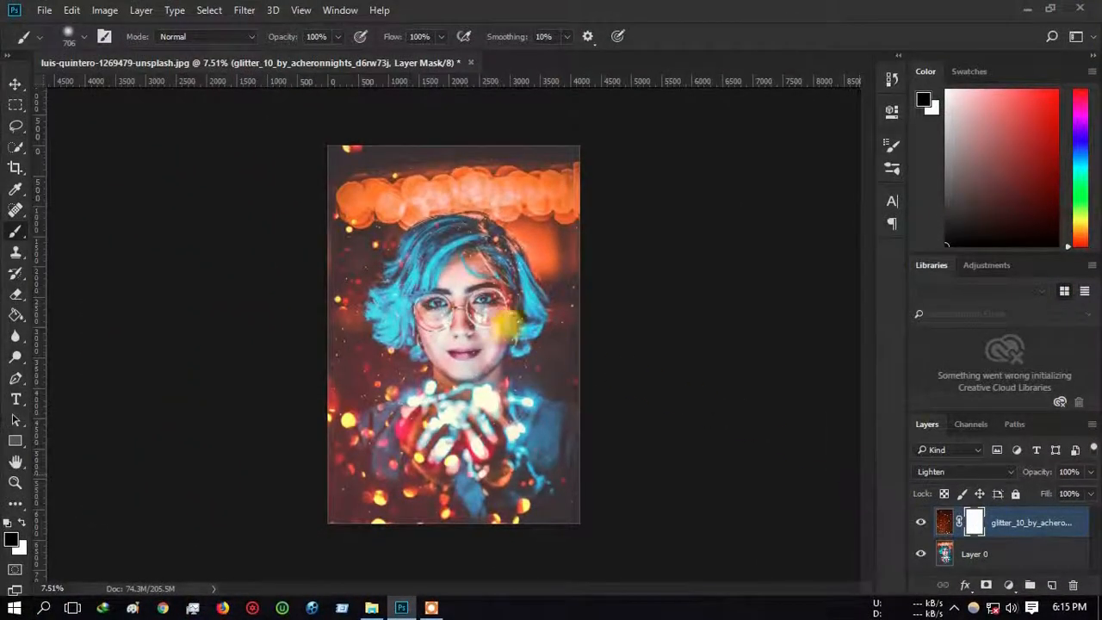
key(ctrl+alt+z)
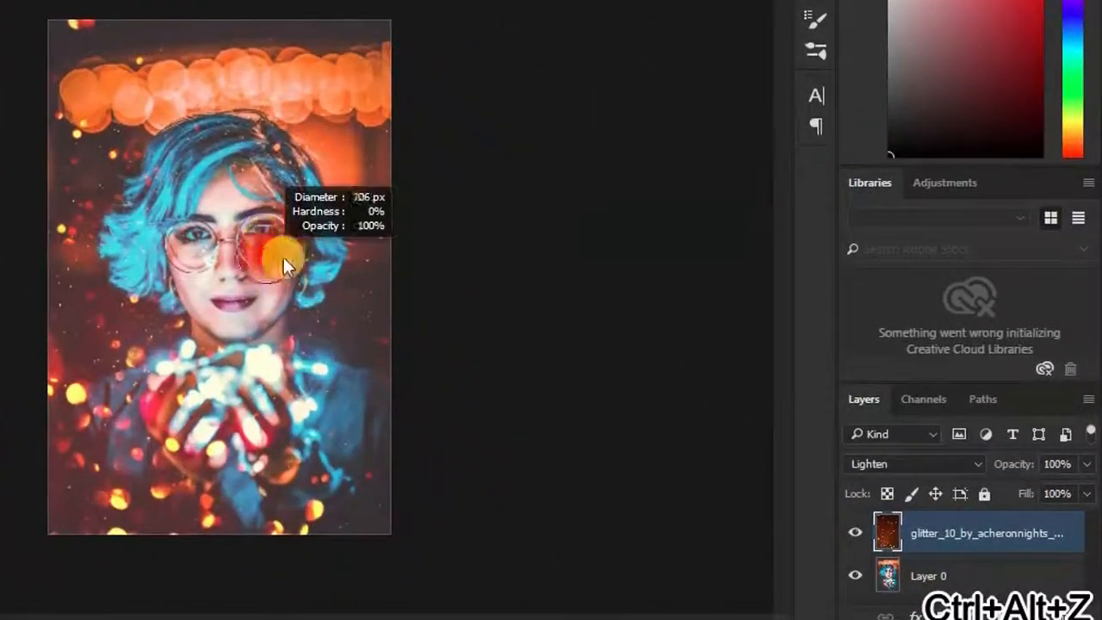
Step: Paint the glitter out of the upper hair and face, resizing the brush as needed
drag(320, 268, 256, 252)
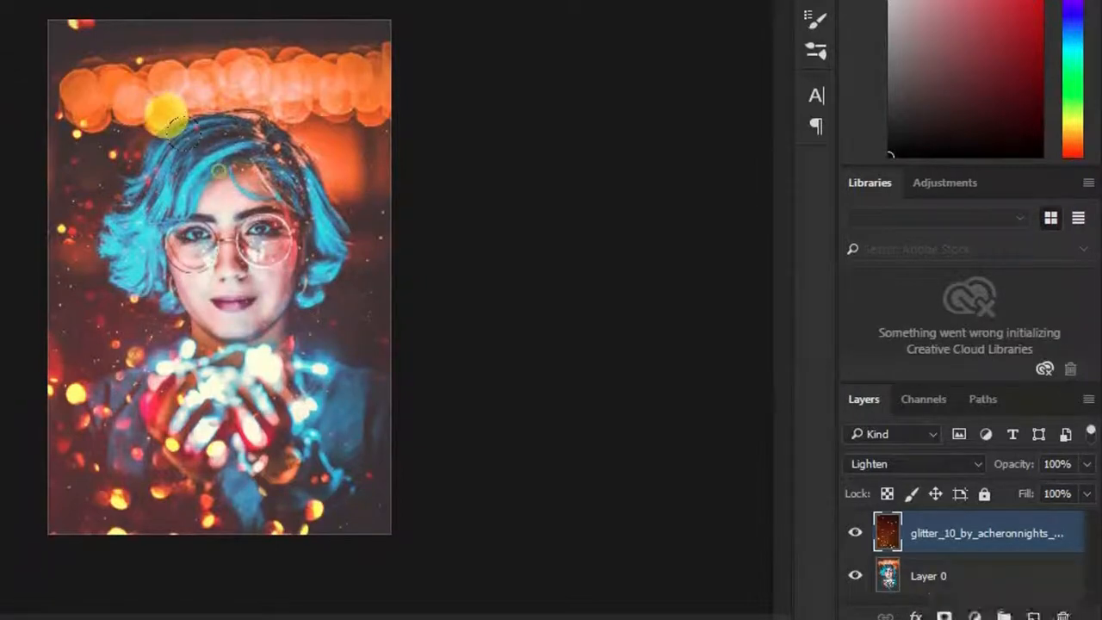
drag(164, 109, 181, 123)
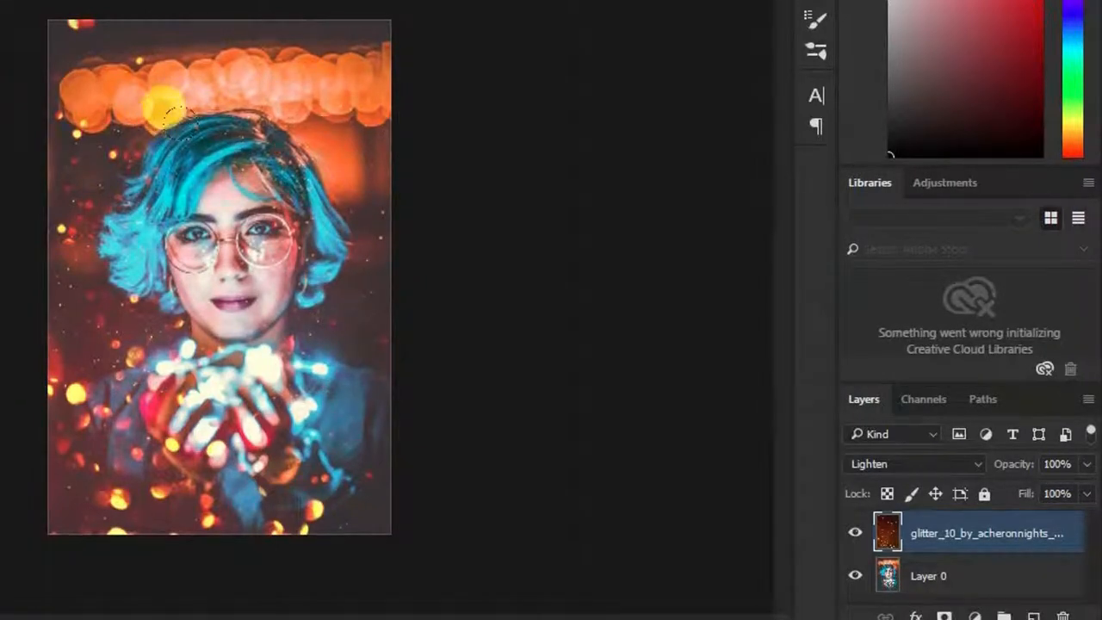
mouse_move(225, 179)
mouse_down()
mouse_move(198, 180)
mouse_move(233, 175)
mouse_up()
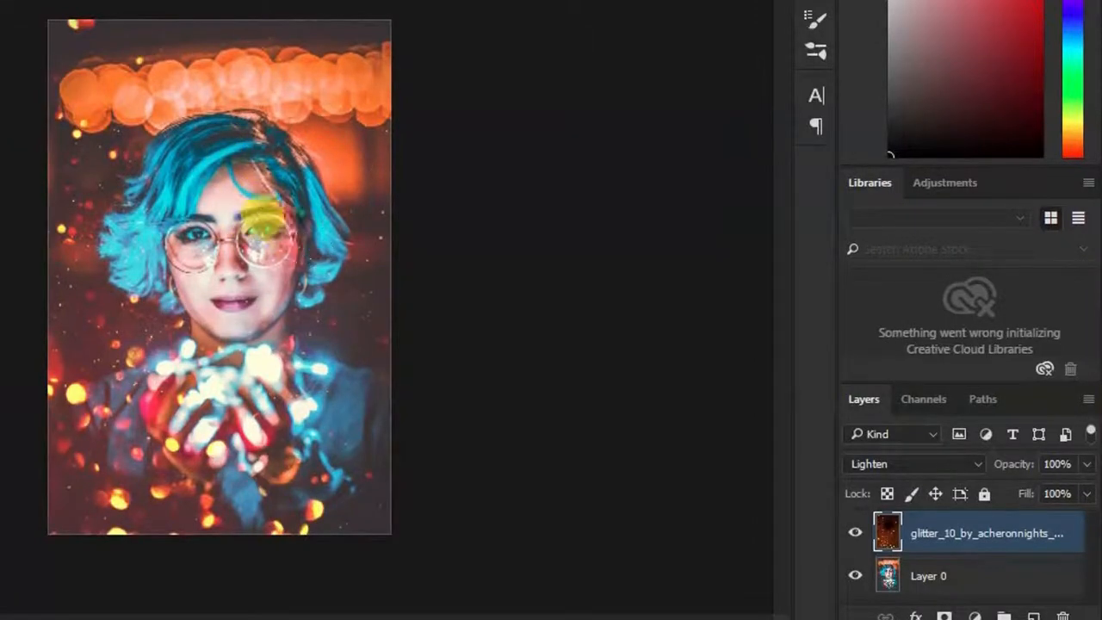
mouse_move(301, 246)
mouse_down()
mouse_move(287, 245)
mouse_move(296, 315)
mouse_up()
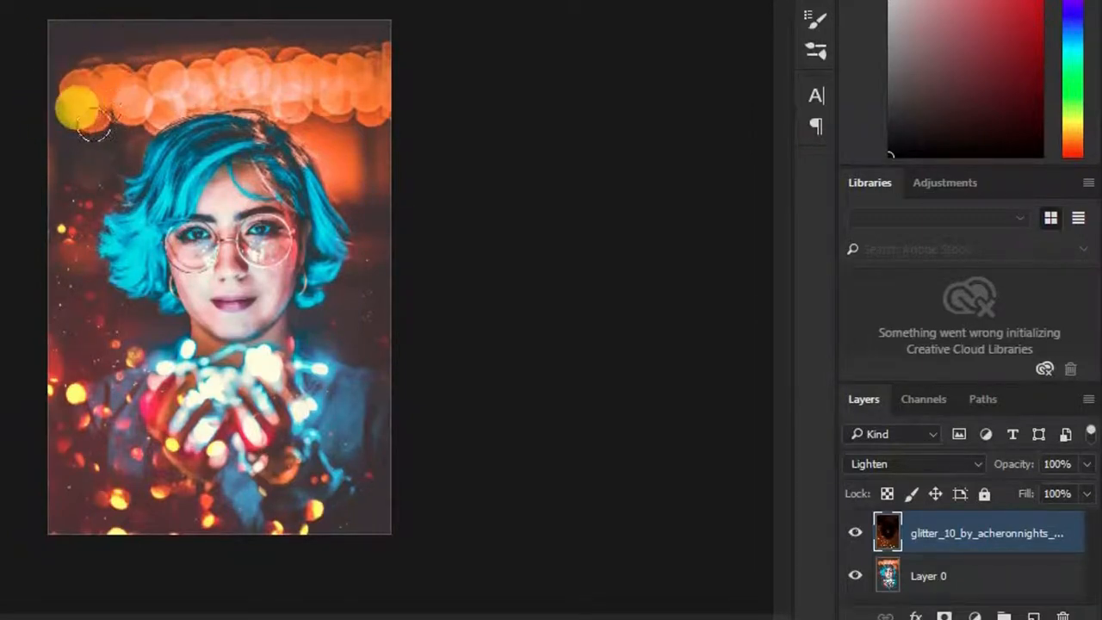
drag(108, 135, 148, 143)
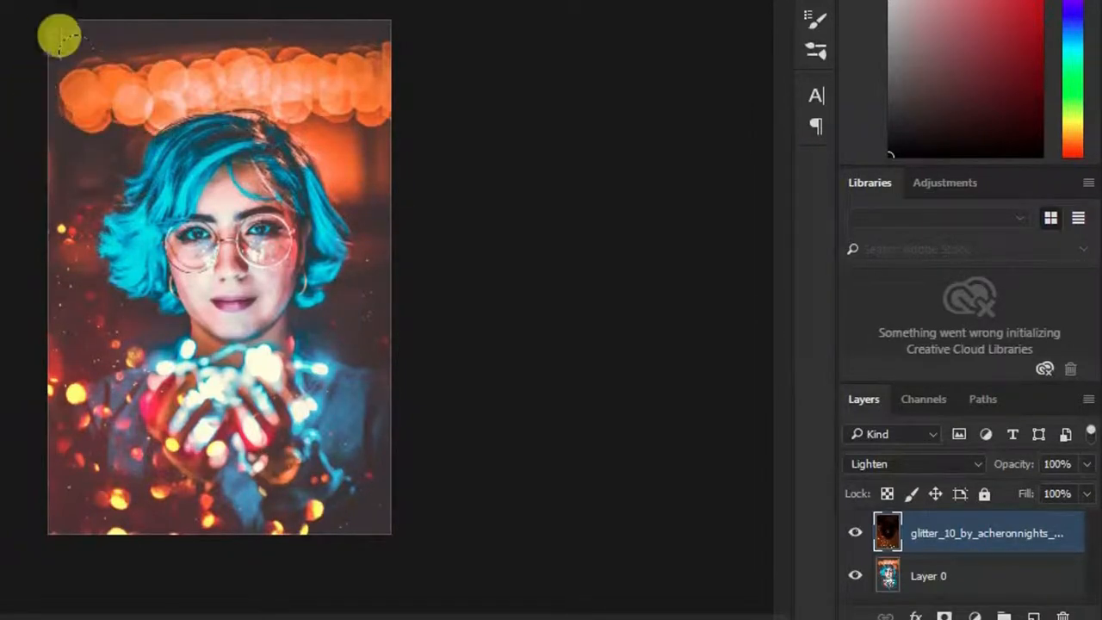
Step: Reselect the glitter layer and drag it to a new position on the canvas
click(172, 370)
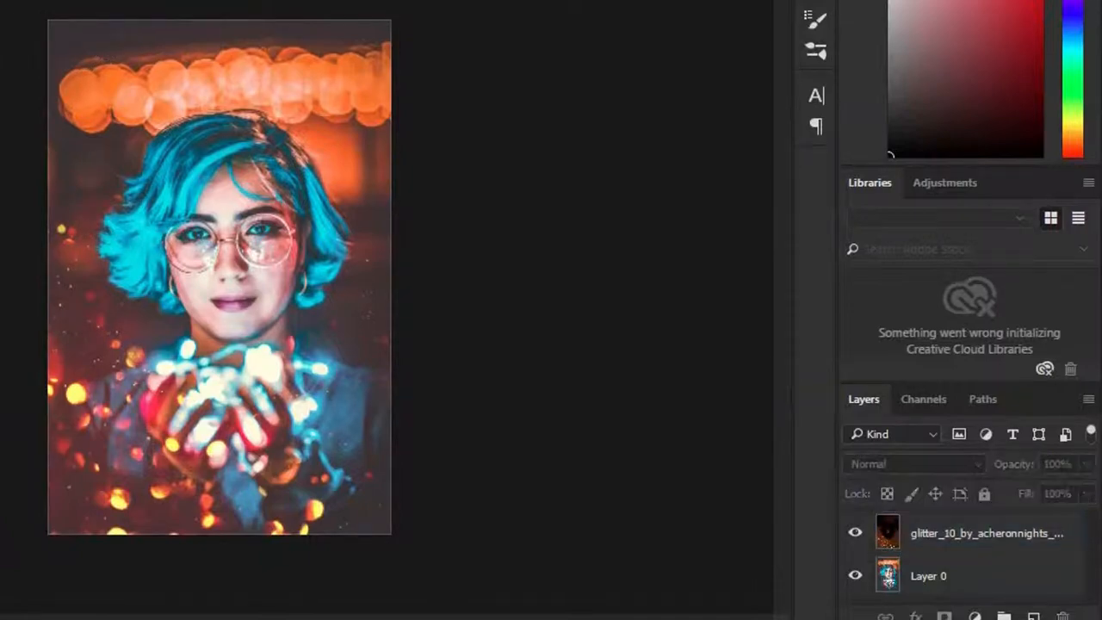
scroll(137, 284, up, 4)
scroll(190, 267, down, 3)
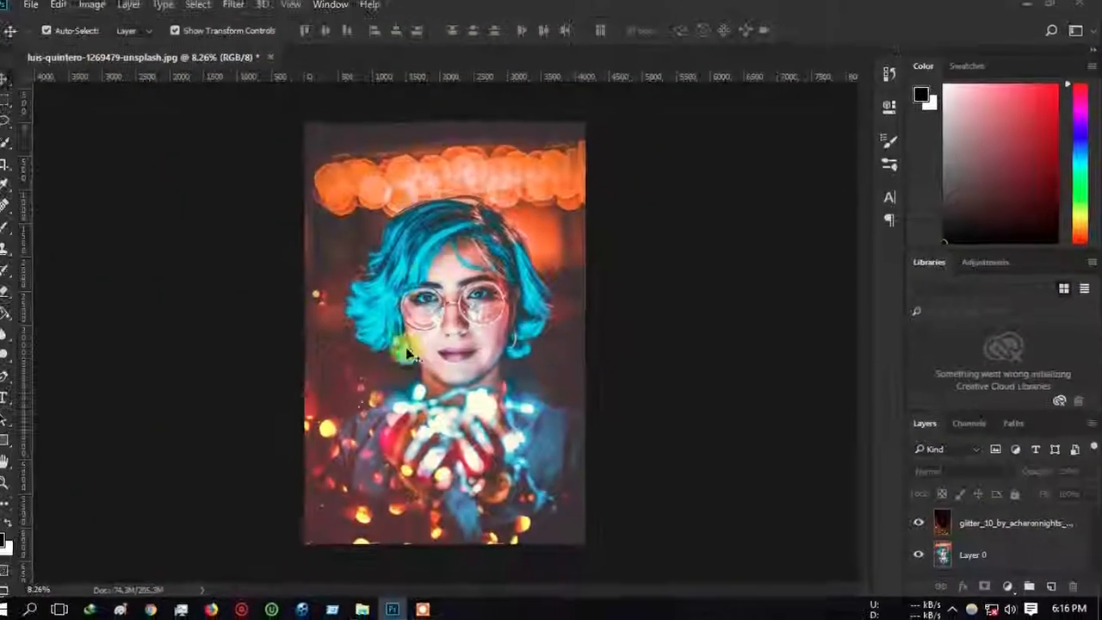
click(409, 353)
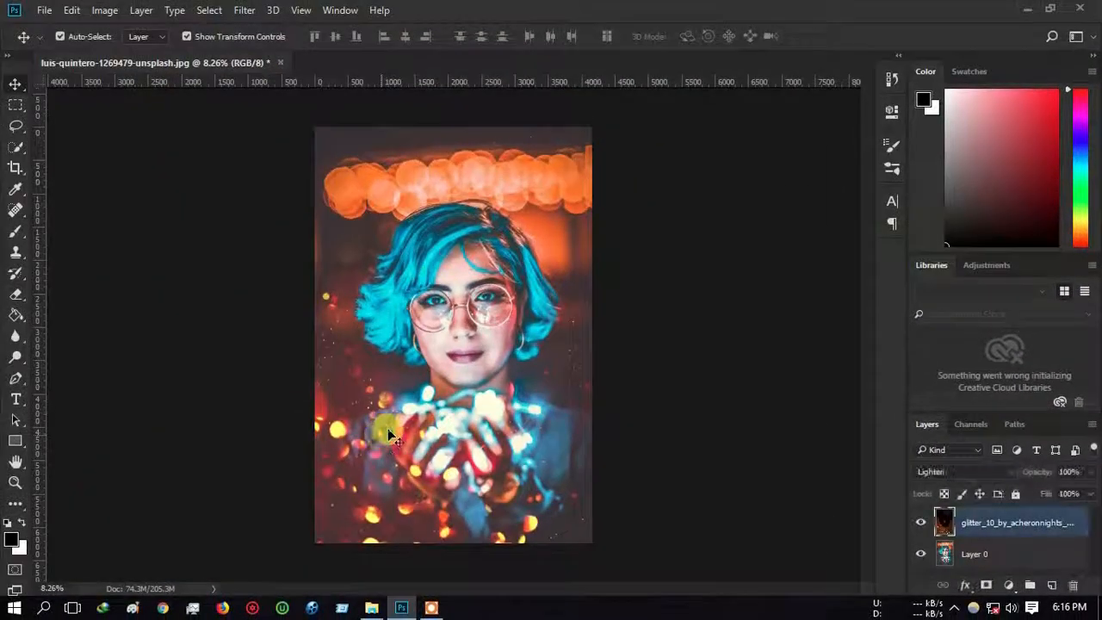
scroll(428, 317, down, 3)
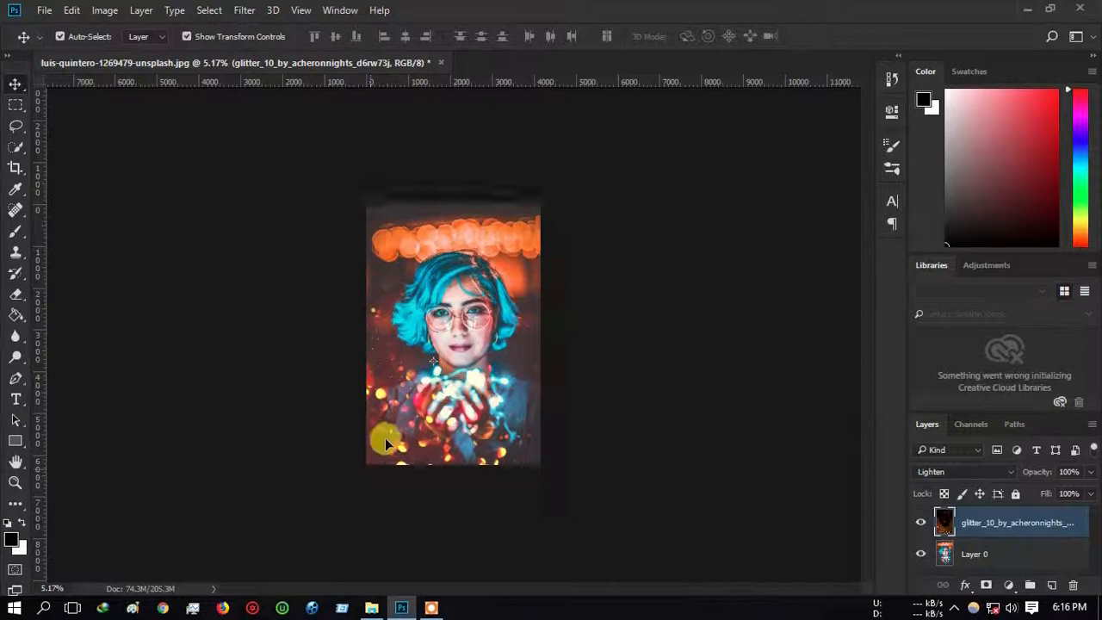
mouse_move(384, 437)
mouse_down()
mouse_move(370, 460)
mouse_move(391, 428)
mouse_up()
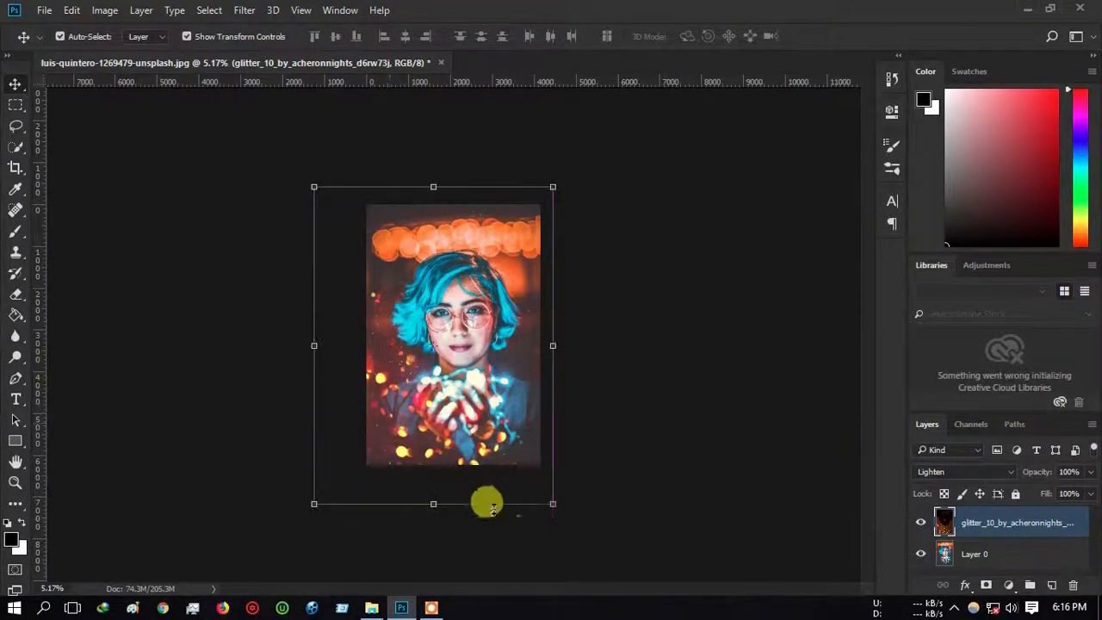
Step: Tilt the glitter overlay to about -0.48° and shift it into place, then fit the image on screen
drag(560, 511, 588, 489)
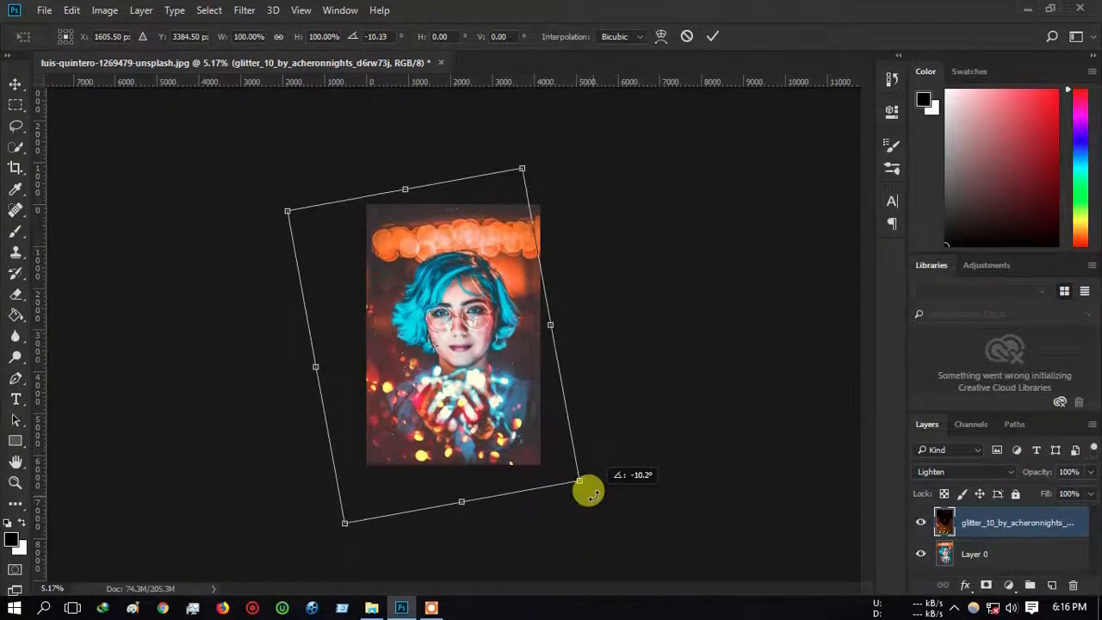
drag(502, 456, 510, 456)
drag(639, 499, 620, 541)
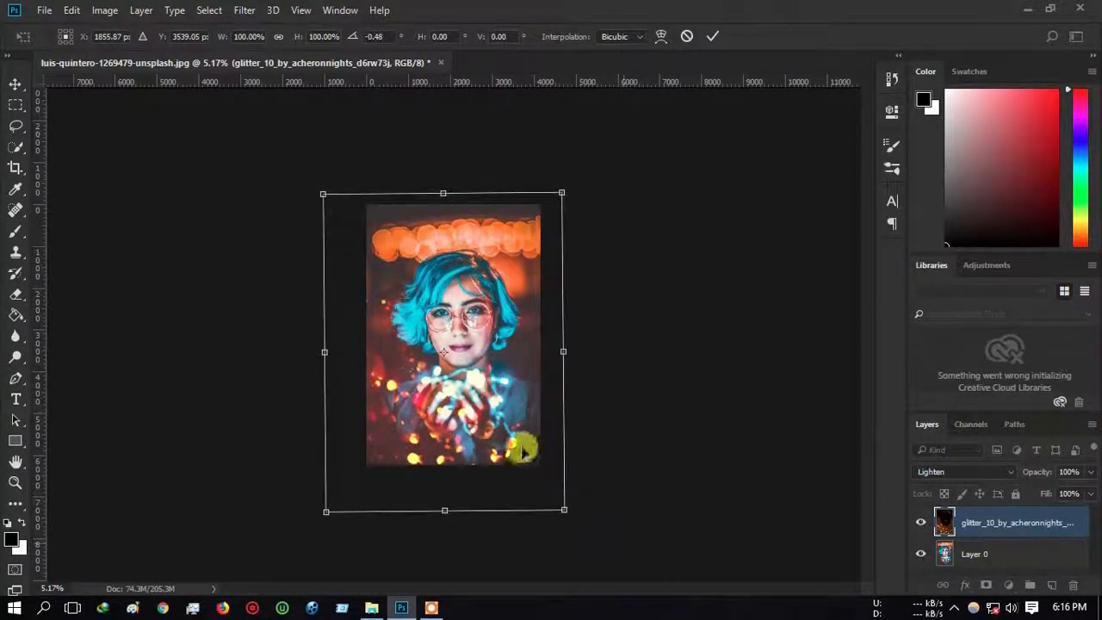
mouse_move(522, 452)
mouse_down()
mouse_move(509, 439)
mouse_move(517, 445)
mouse_up()
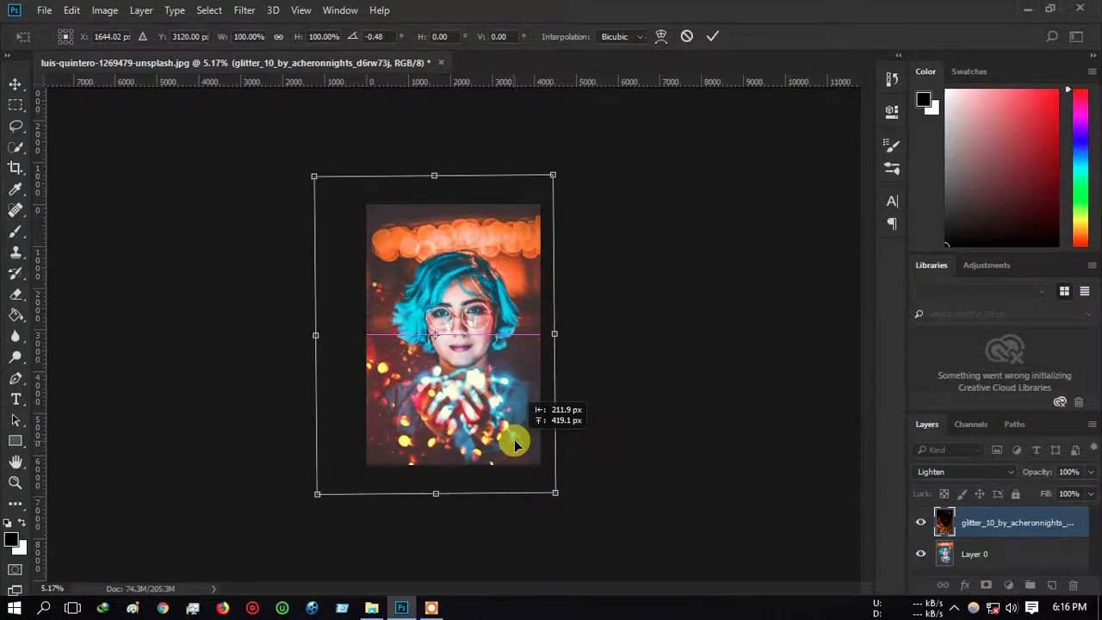
click(710, 37)
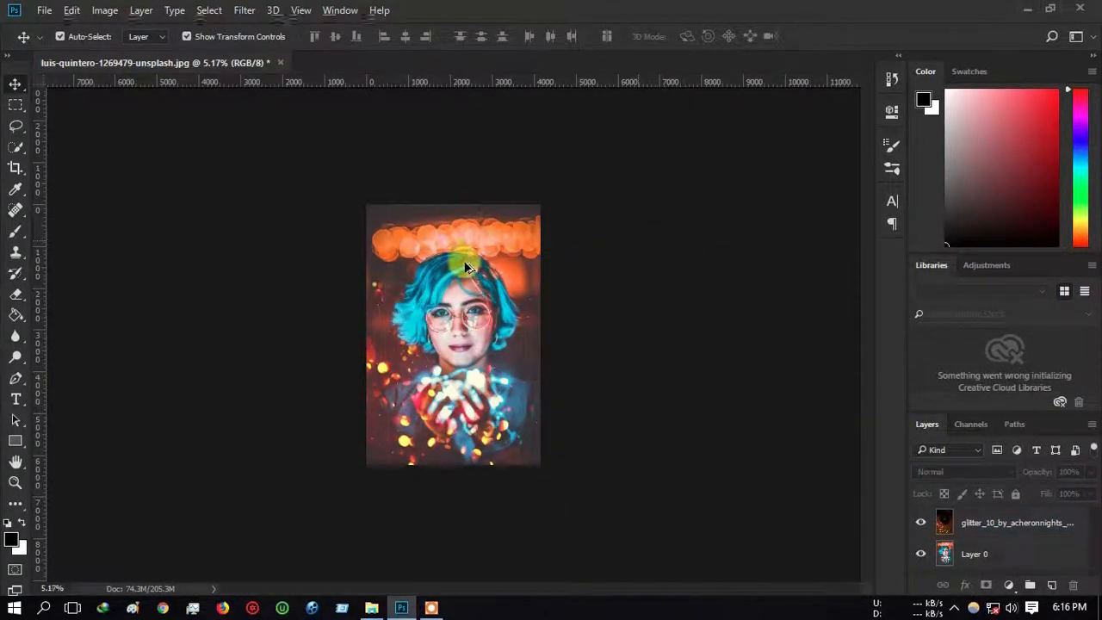
key(ctrl+0)
scroll(461, 307, up, 3)
scroll(461, 307, down, 1)
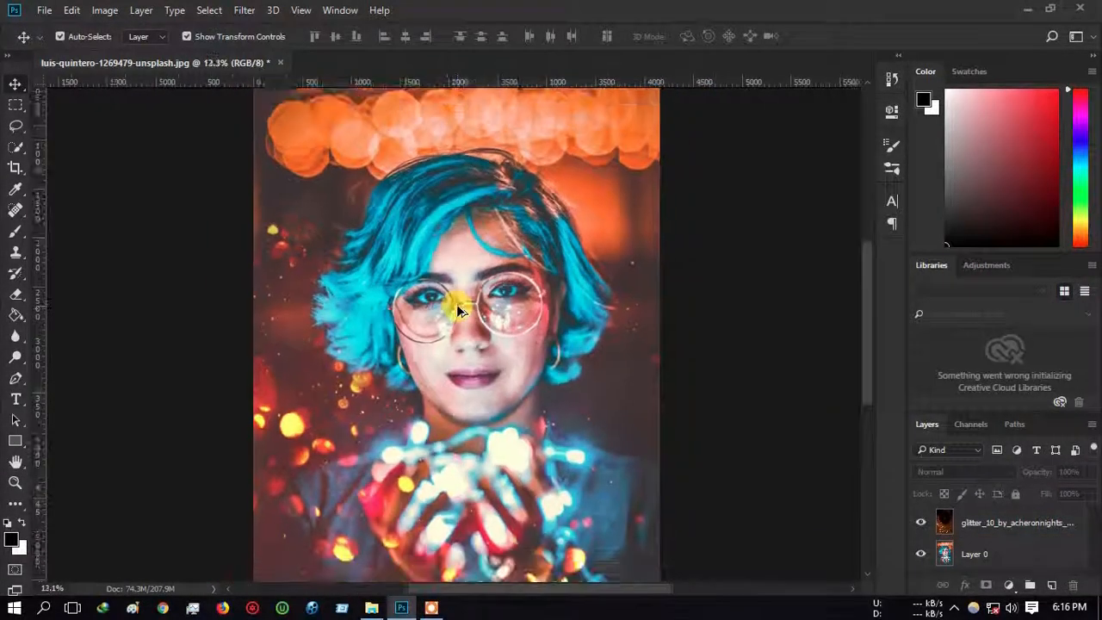
Step: Place Linked the jaizer-capangpangan-786855-unsplash sparkle image
click(45, 10)
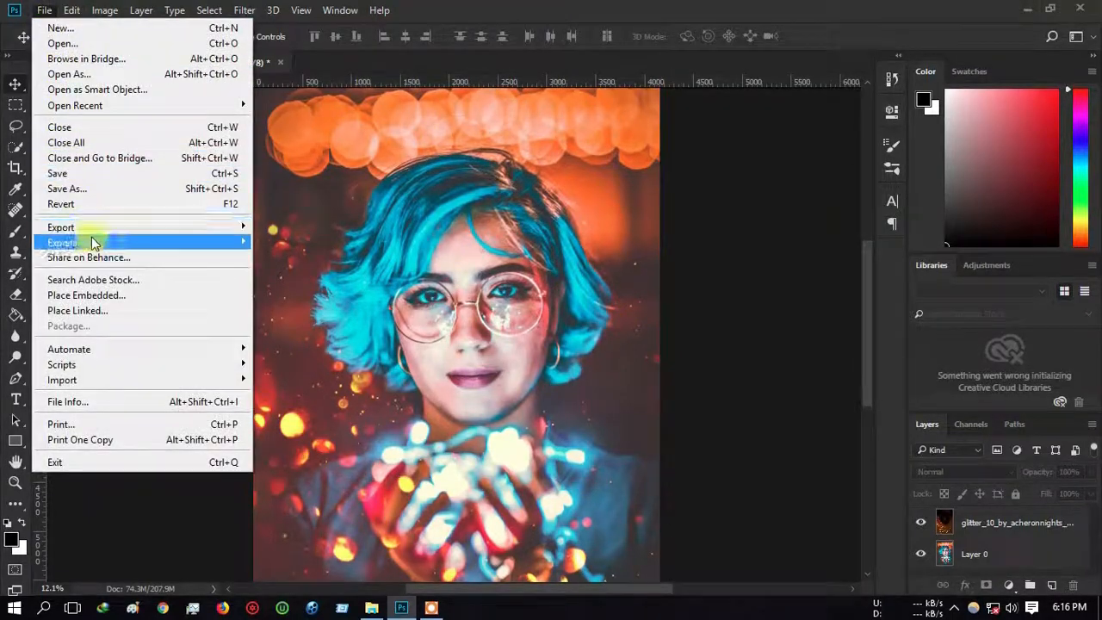
click(109, 308)
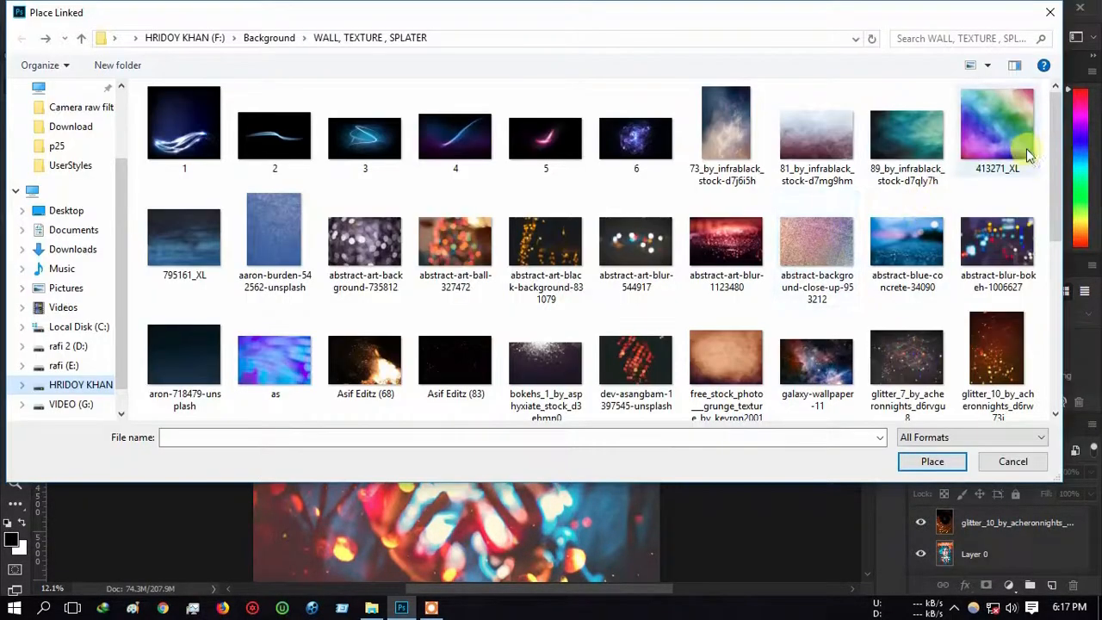
drag(1058, 140, 1058, 250)
double_click(453, 244)
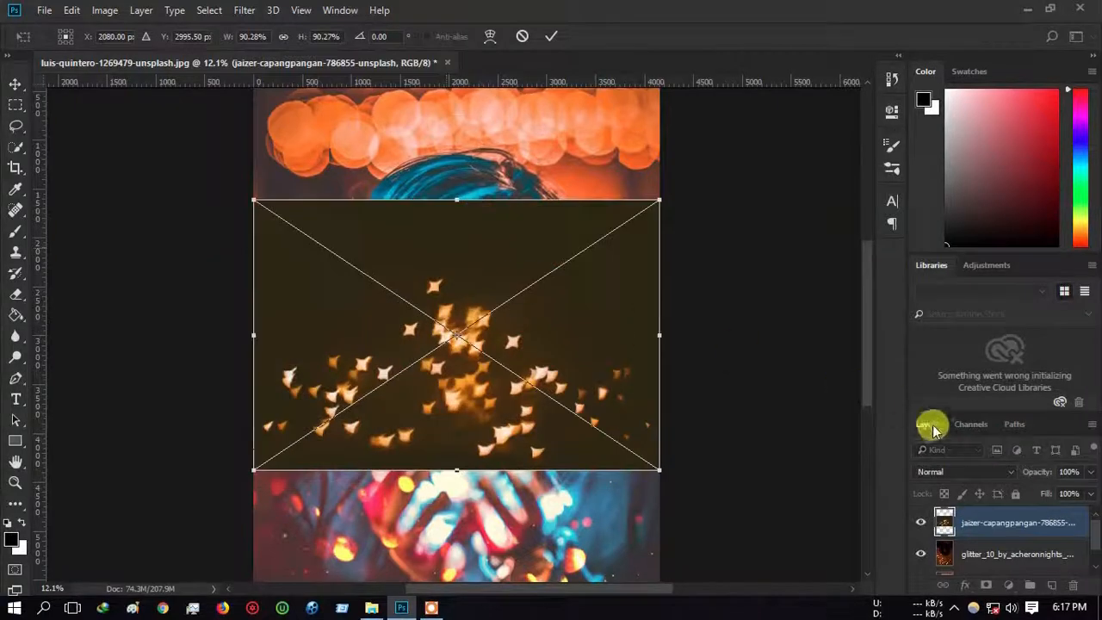
Step: Blend the sparkle image with Lighten and shrink it down over the glasses
click(936, 472)
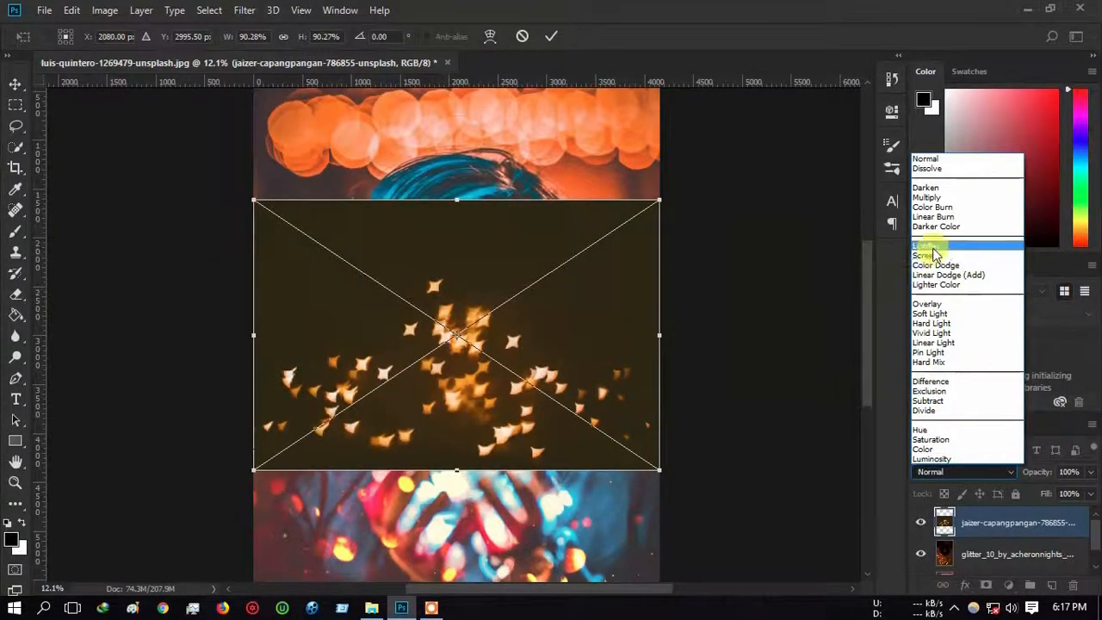
click(933, 248)
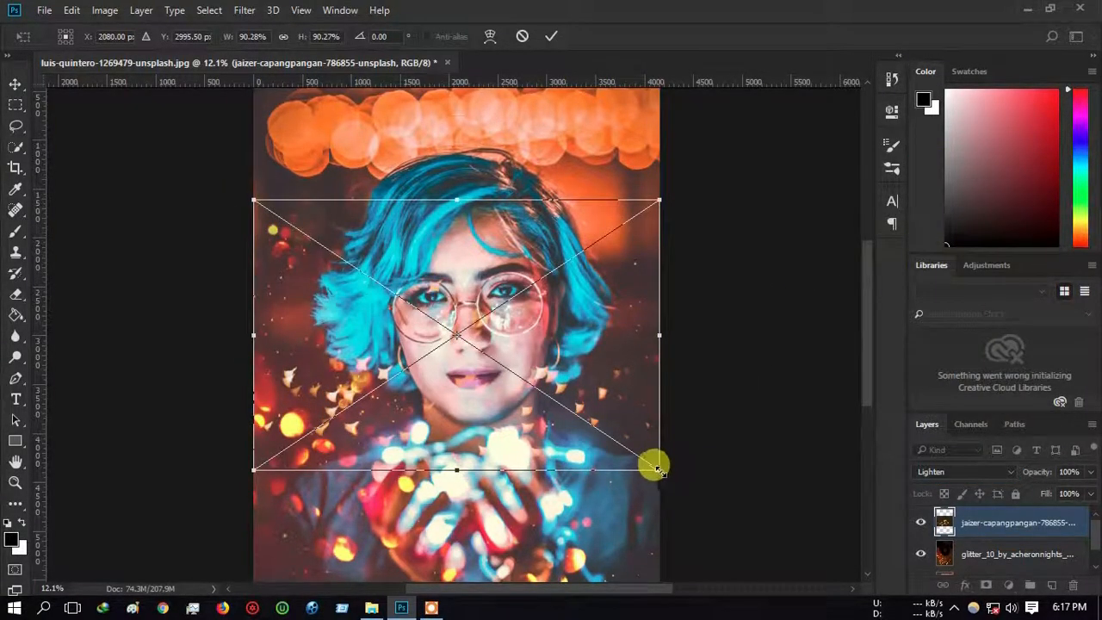
drag(656, 468, 447, 320)
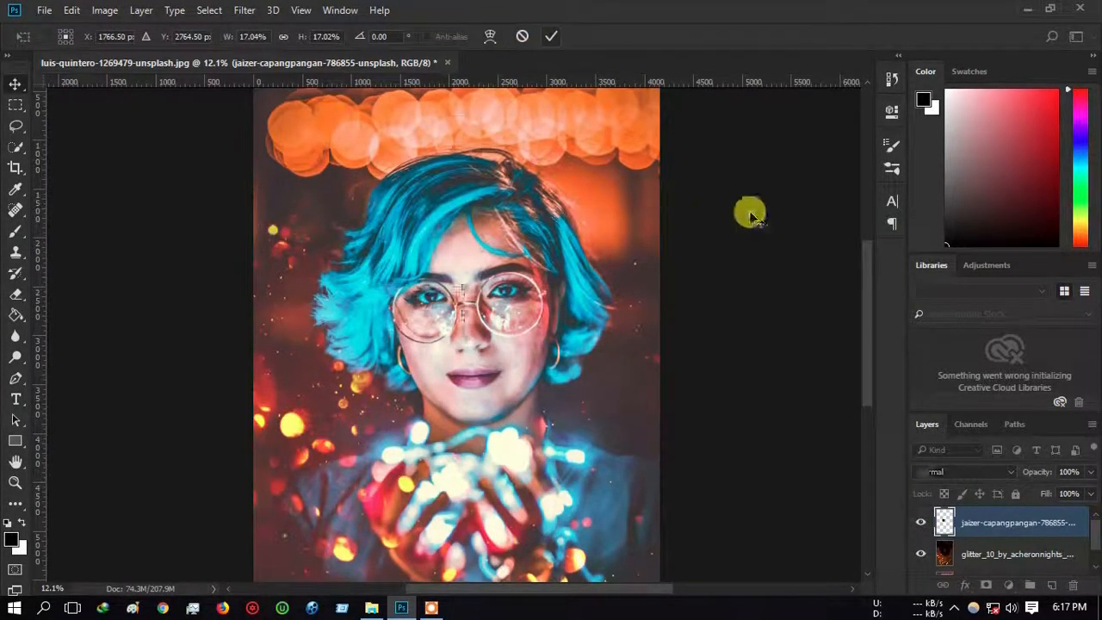
Step: Switch the sparkle layer to Screen, move it over the left lens, and add a white mask
key(Return)
scroll(430, 344, up, 3)
scroll(451, 273, up, 1)
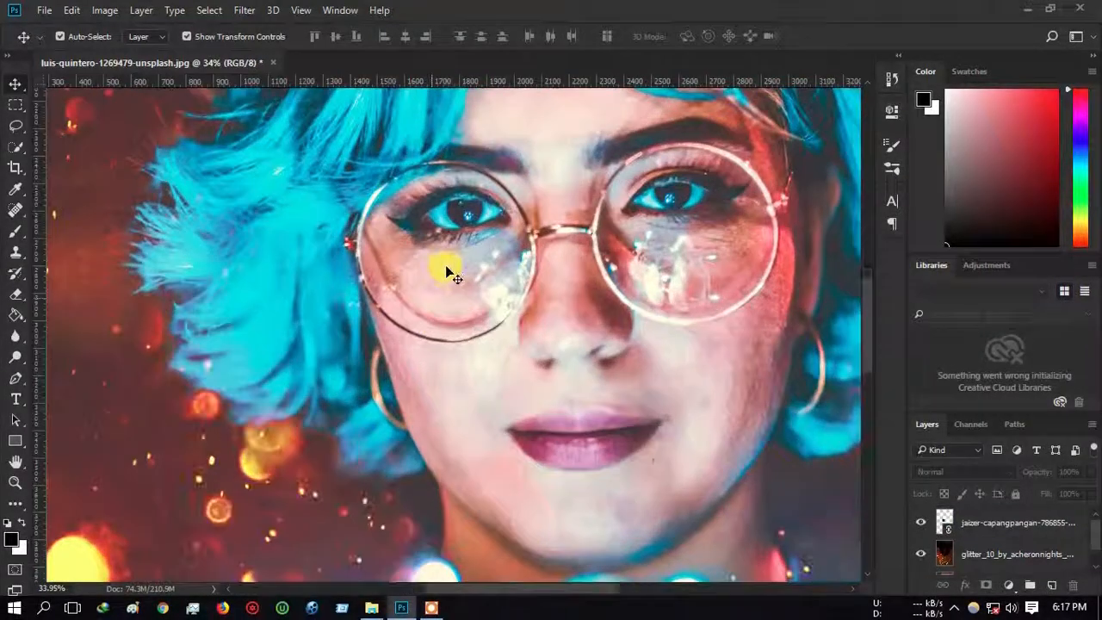
click(981, 525)
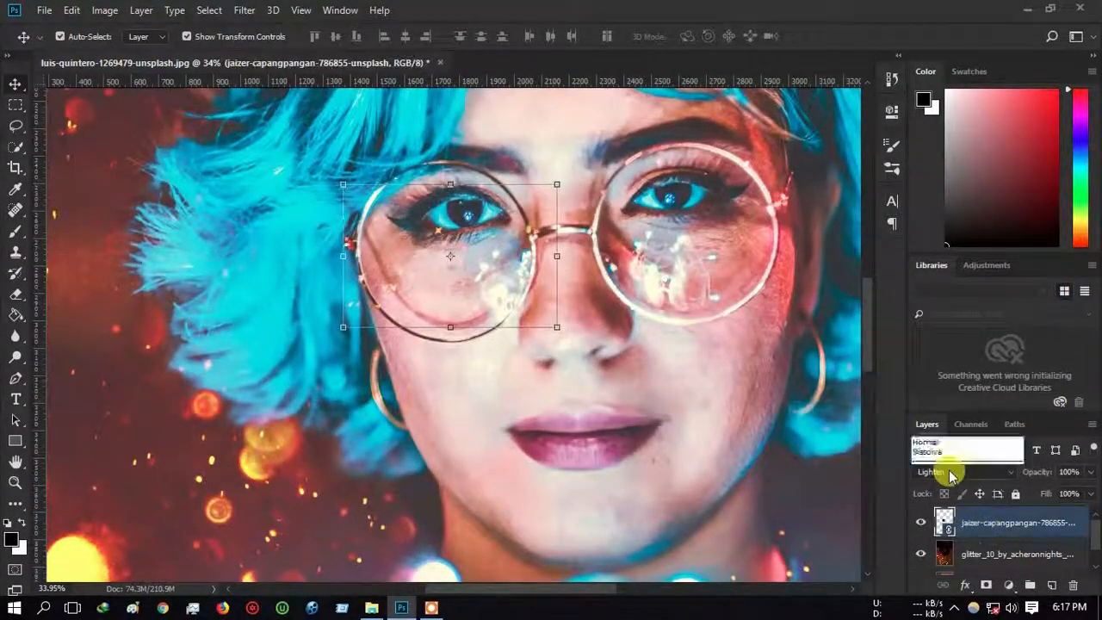
click(962, 471)
click(942, 252)
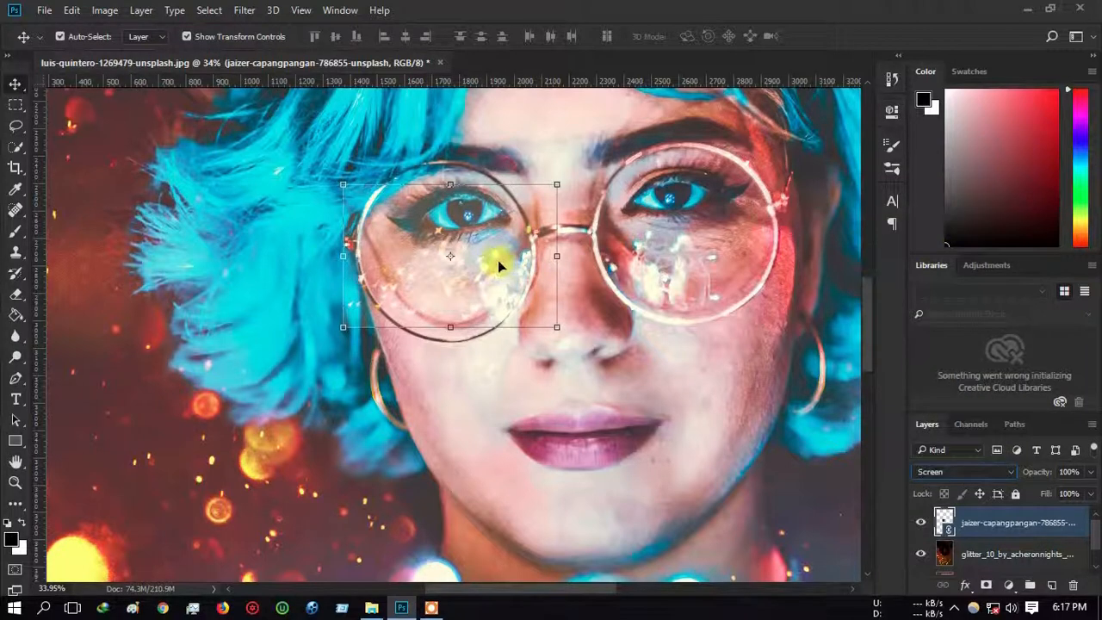
drag(496, 258, 456, 271)
click(17, 230)
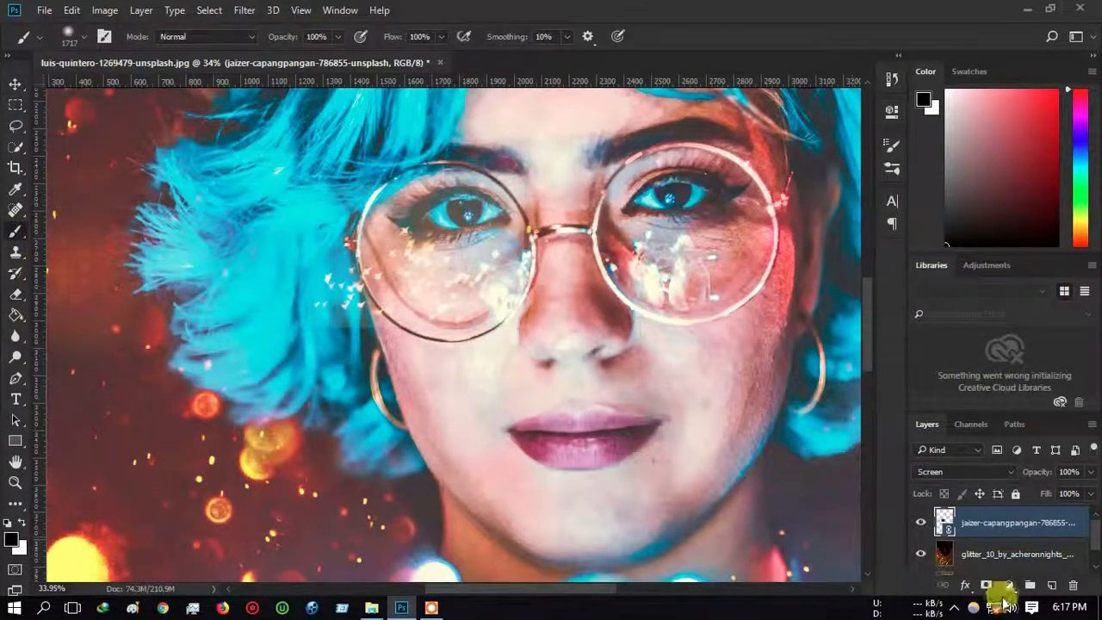
click(988, 585)
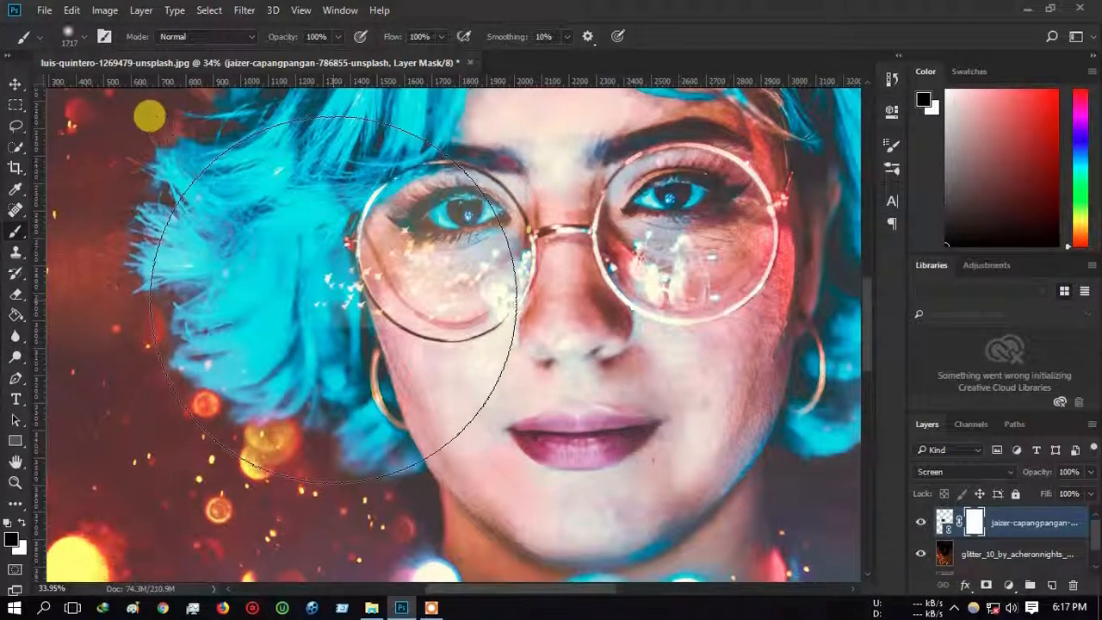
drag(331, 293, 107, 250)
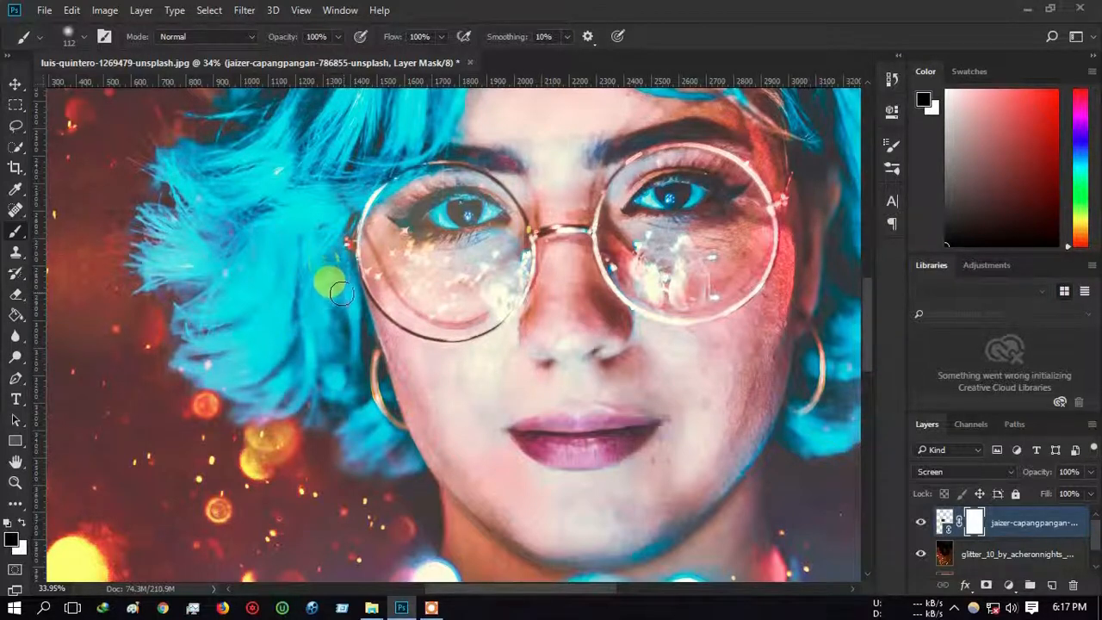
Step: Tilt the sparkle patch about 3°, then Alt-drag a copy onto the right lens
click(15, 84)
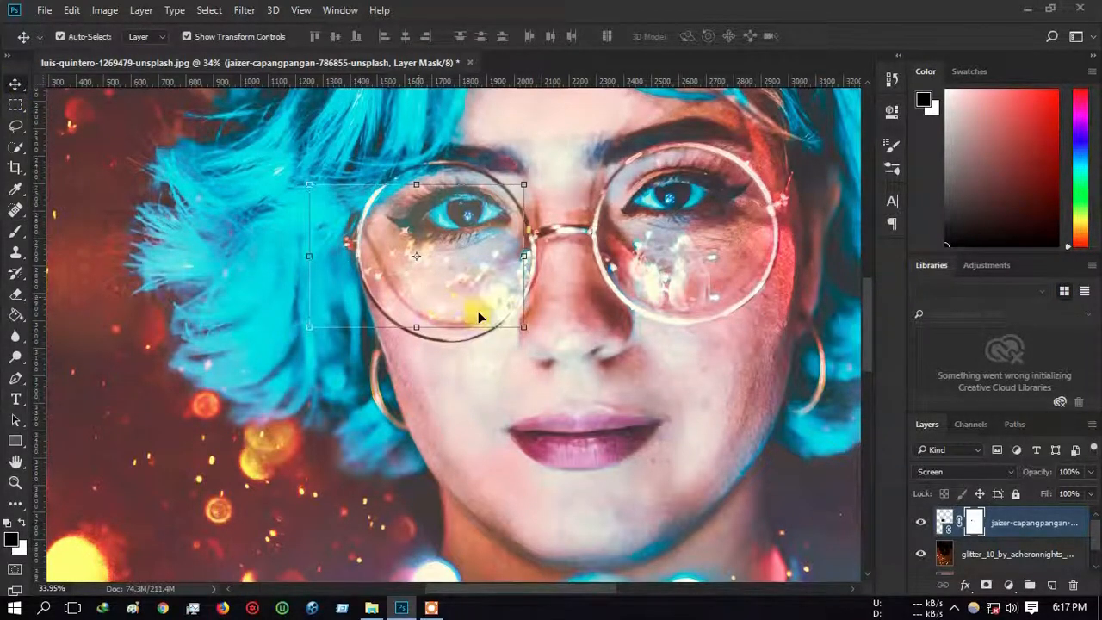
drag(533, 336, 504, 374)
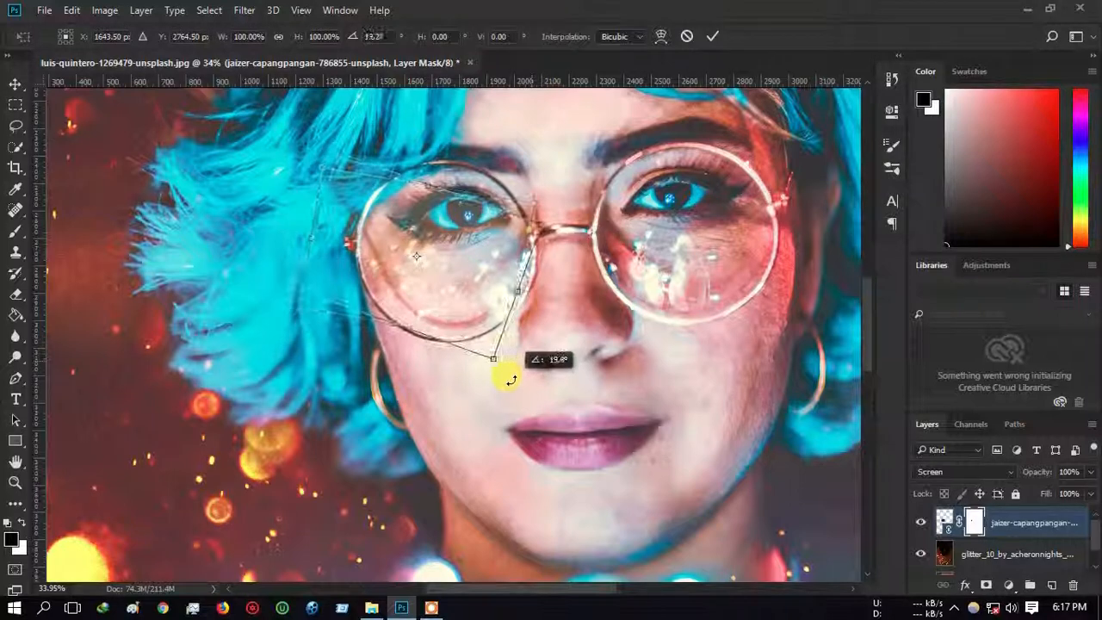
drag(564, 226, 559, 179)
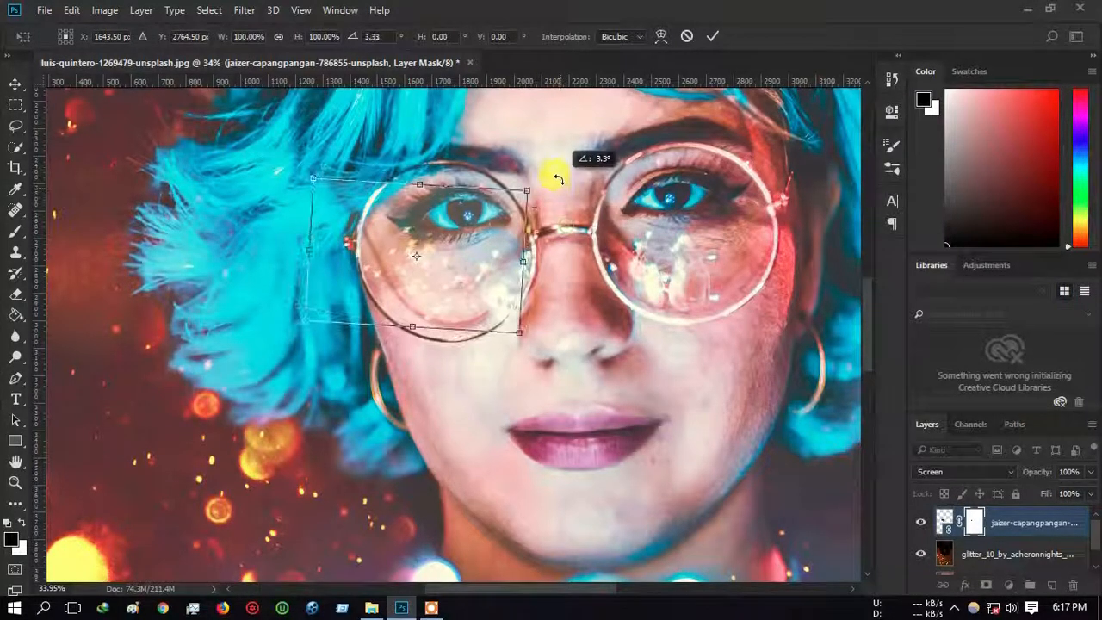
drag(472, 234, 480, 242)
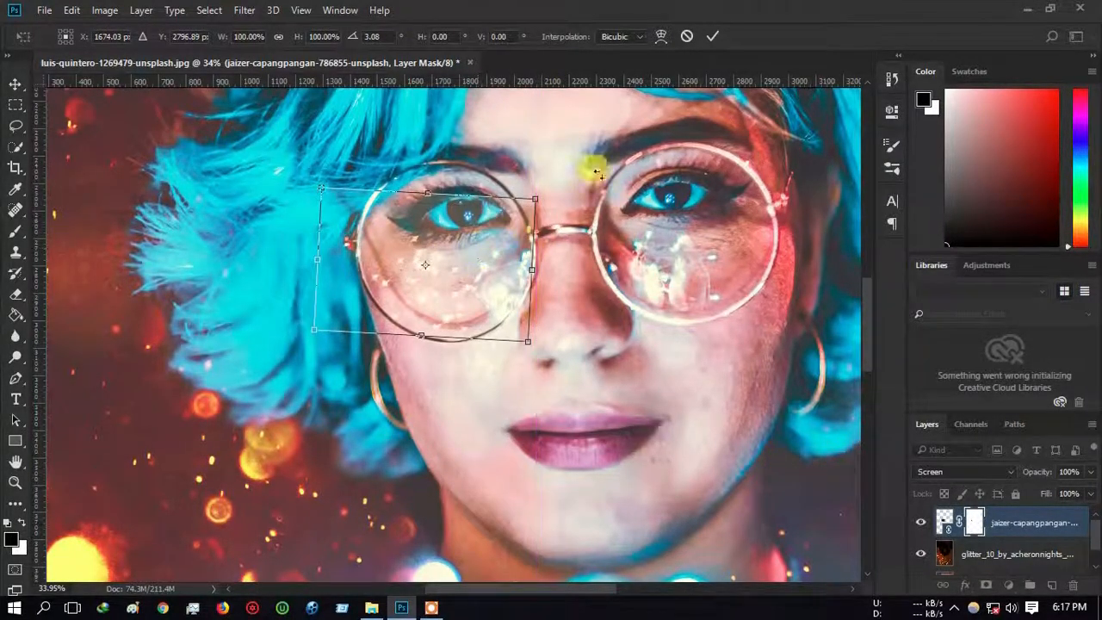
click(707, 38)
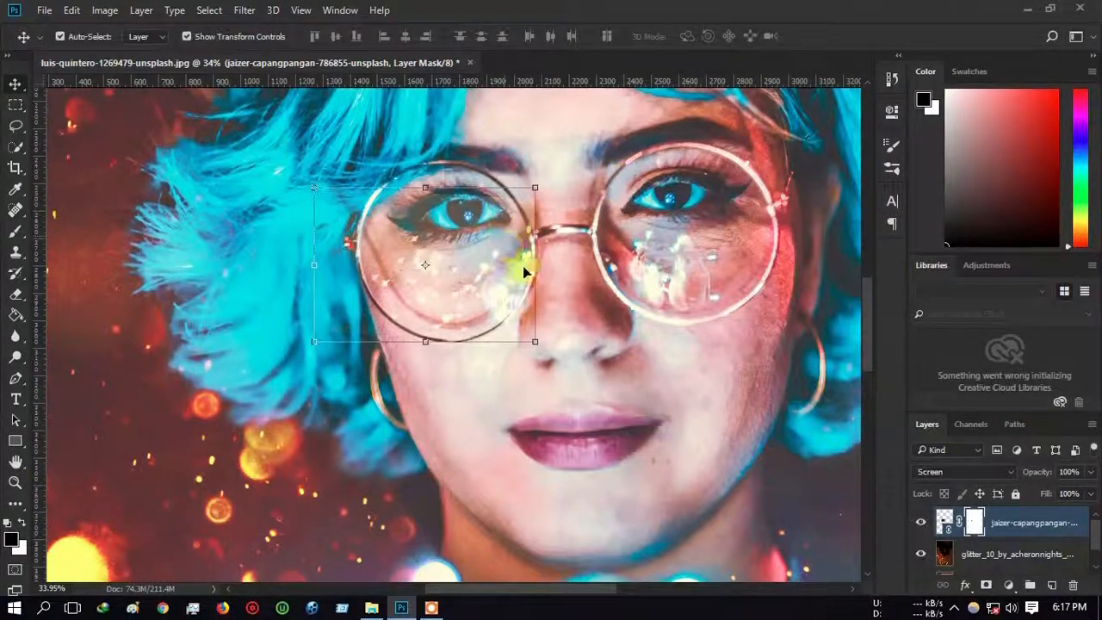
drag(447, 295, 720, 284)
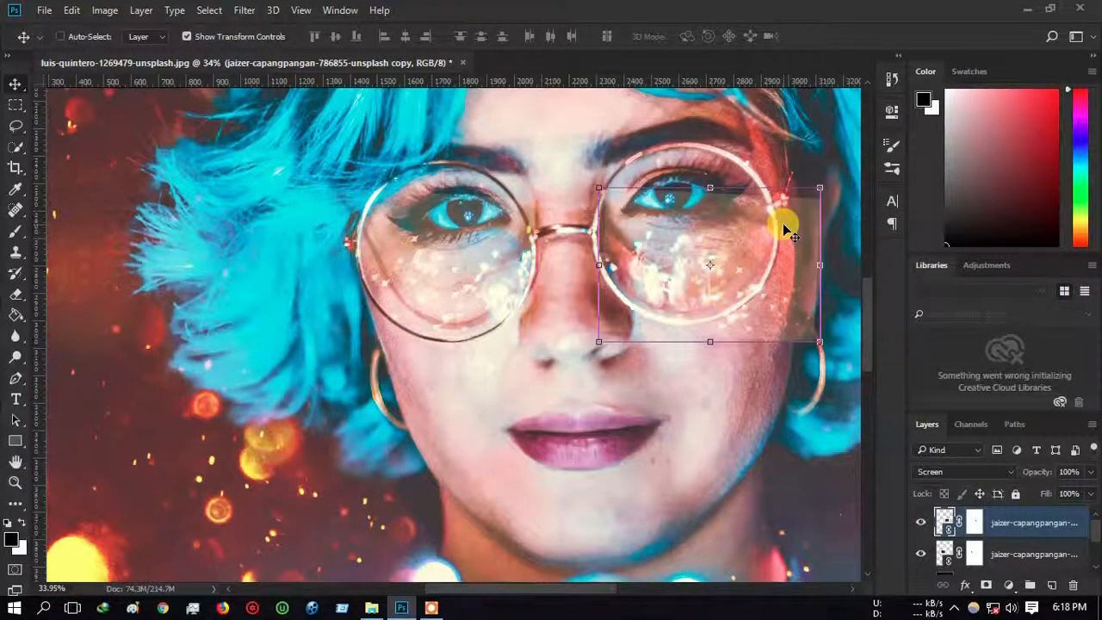
Step: Flip the copied sparkle layer horizontally and position it over the right lens
key(ctrl+t)
right_click(708, 227)
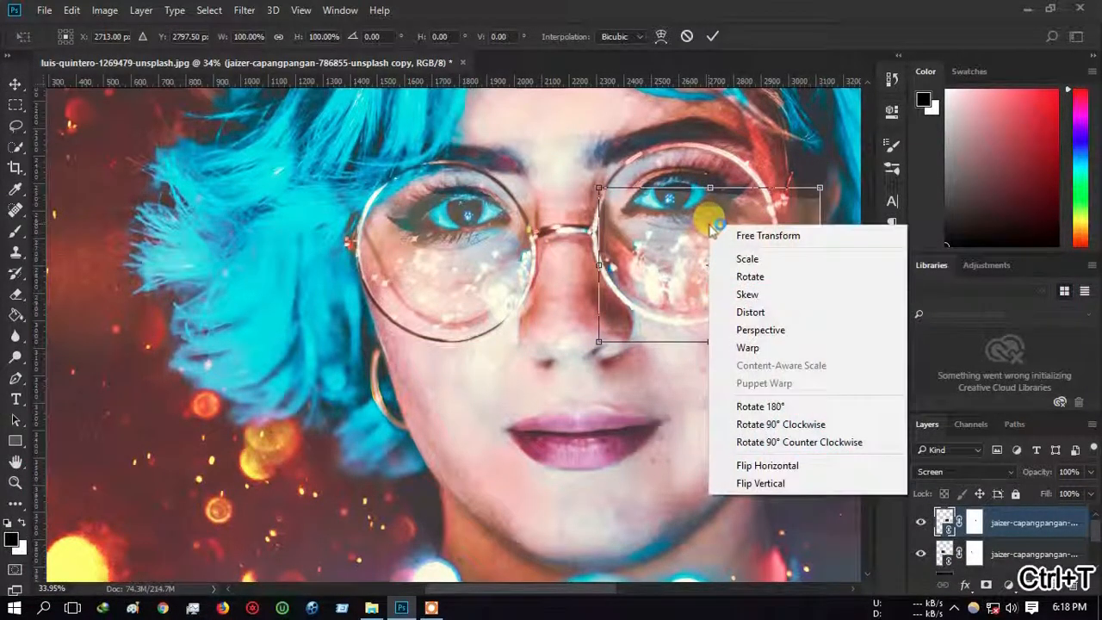
click(740, 459)
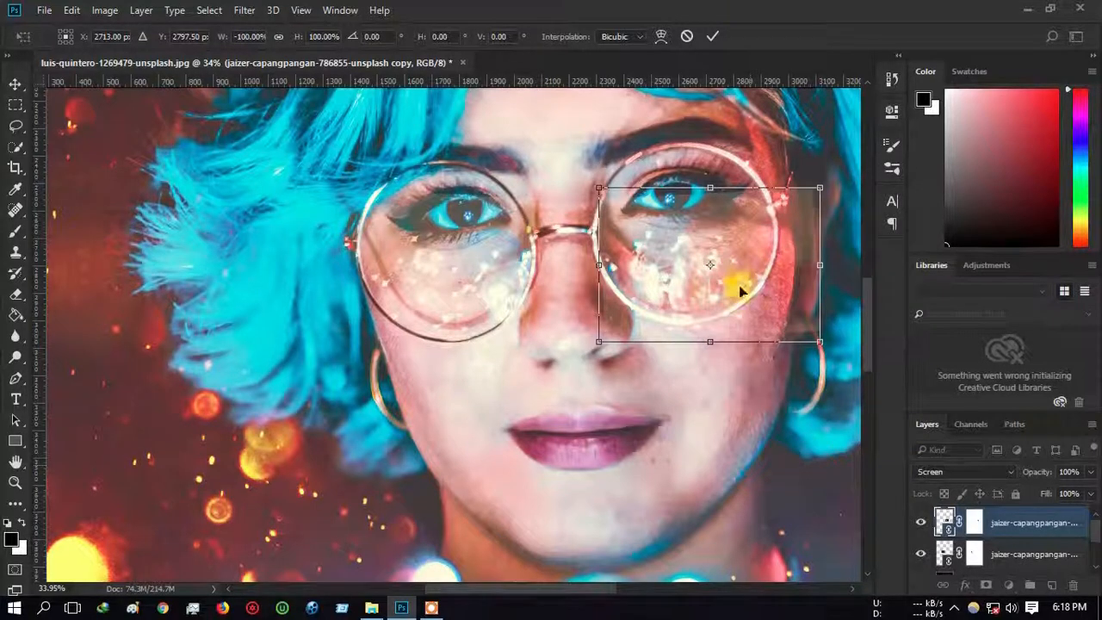
drag(732, 287, 774, 256)
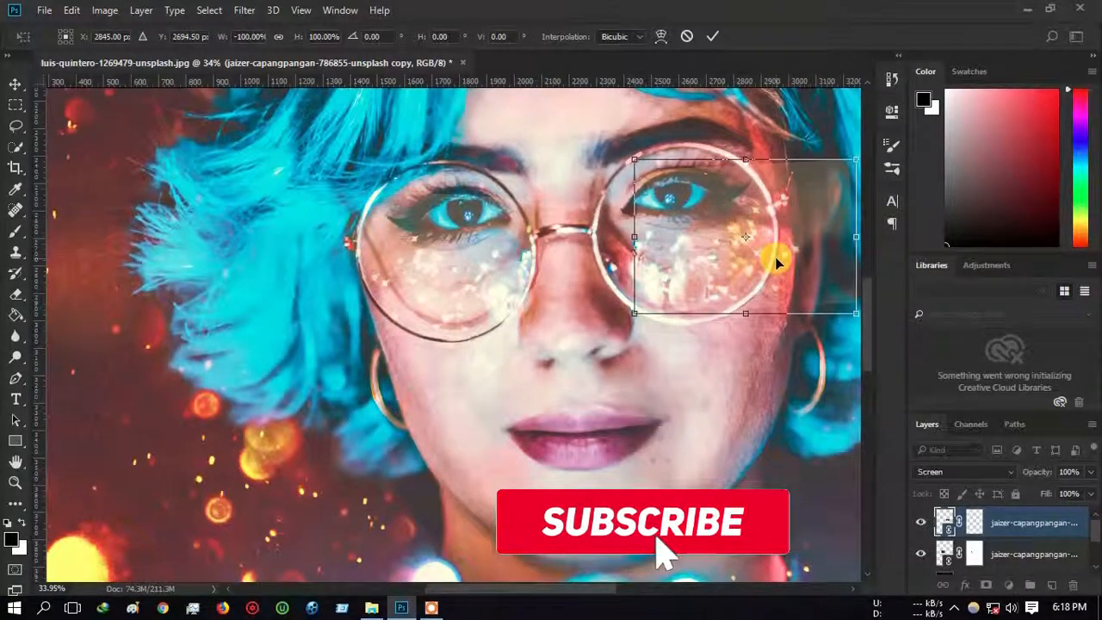
click(711, 38)
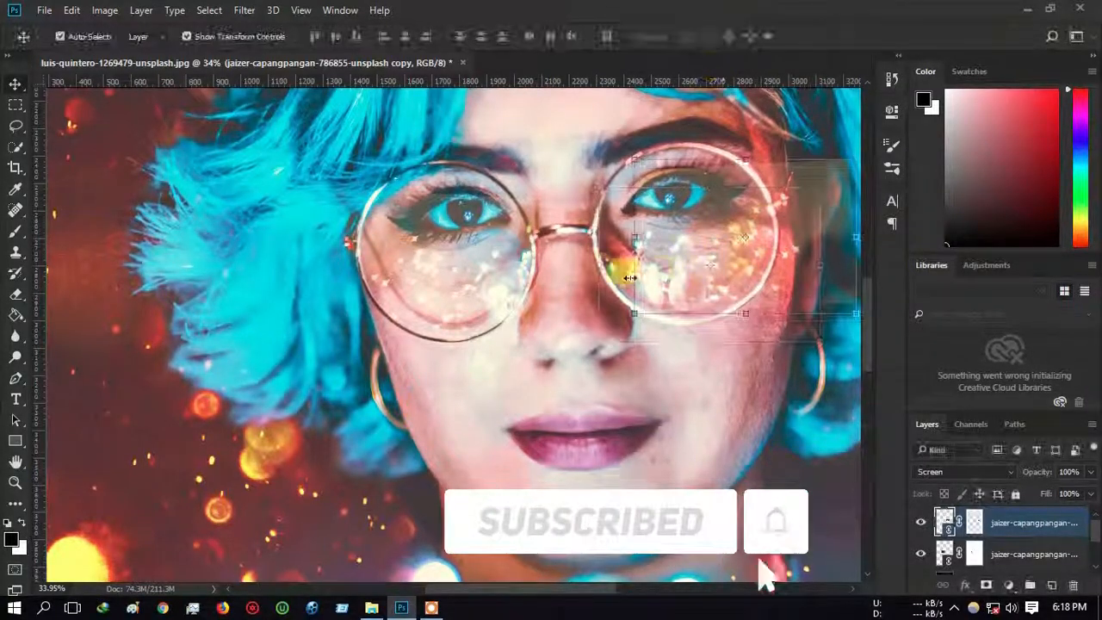
Step: Paint black on the copy's layer mask to hide sparkles spilling onto the hair and cheek
click(16, 231)
scroll(775, 293, right, 2)
scroll(448, 336, right, 3)
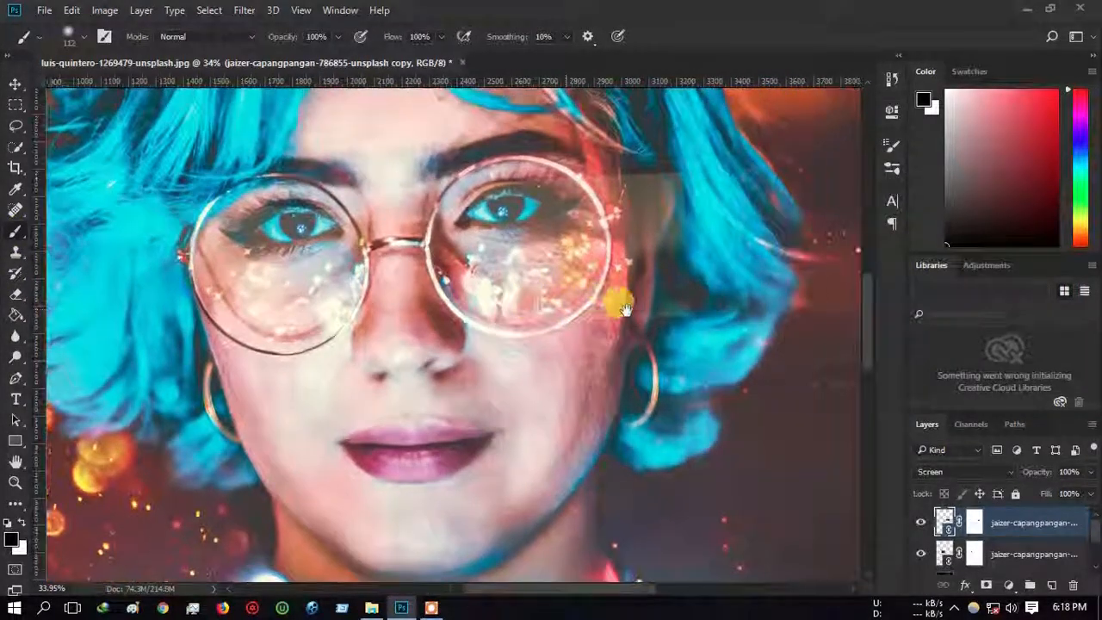
click(973, 521)
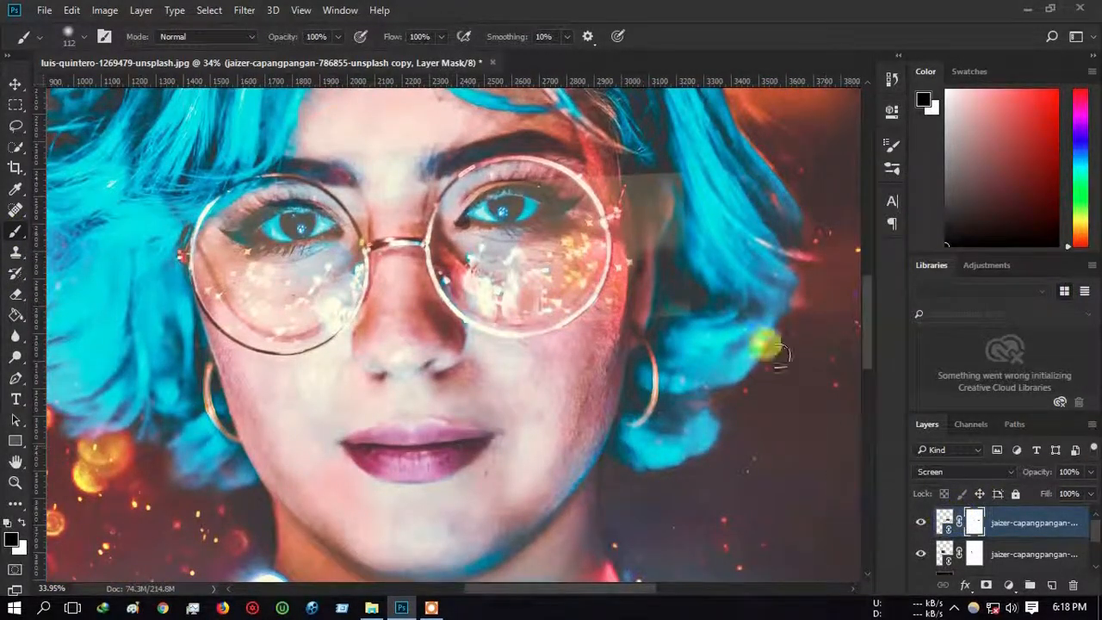
mouse_move(544, 178)
mouse_down()
mouse_move(466, 178)
mouse_move(610, 166)
mouse_move(633, 211)
mouse_move(663, 208)
mouse_move(683, 233)
mouse_up()
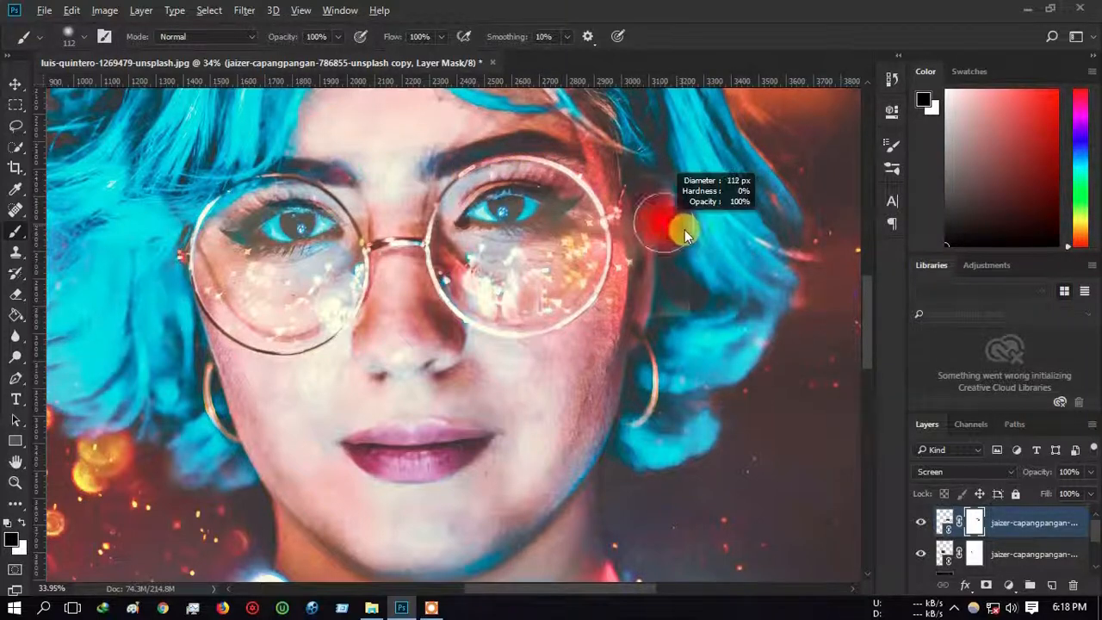
mouse_move(649, 270)
mouse_down()
mouse_move(606, 234)
mouse_move(630, 247)
mouse_move(648, 206)
mouse_move(632, 197)
mouse_move(656, 235)
mouse_move(608, 301)
mouse_up()
mouse_move(619, 200)
mouse_down()
mouse_move(617, 305)
mouse_move(564, 344)
mouse_up()
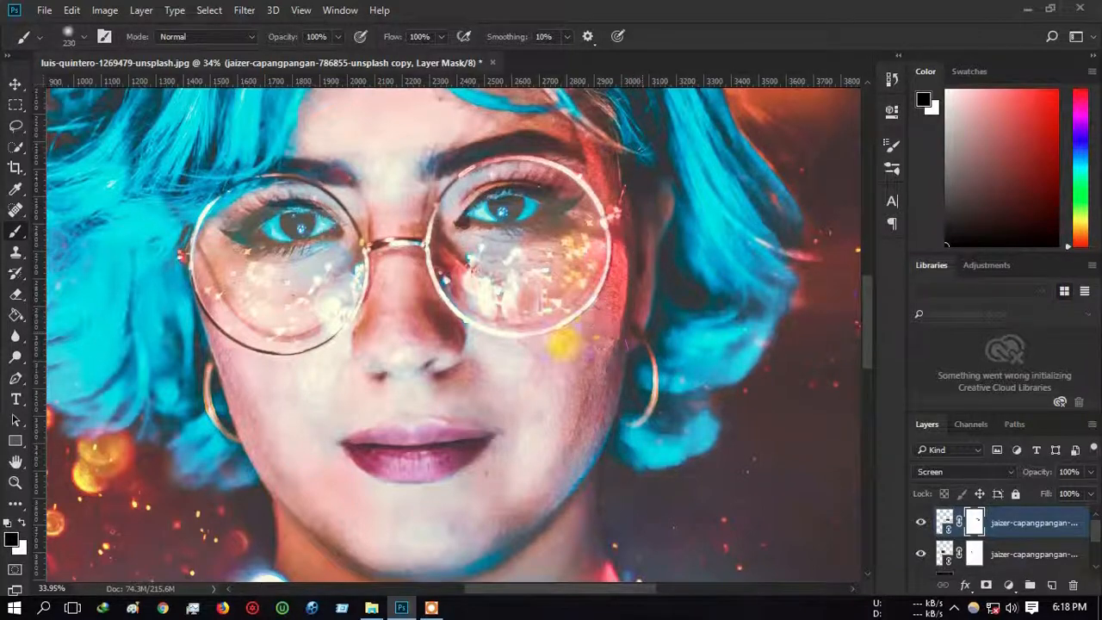
scroll(592, 396, down, 6)
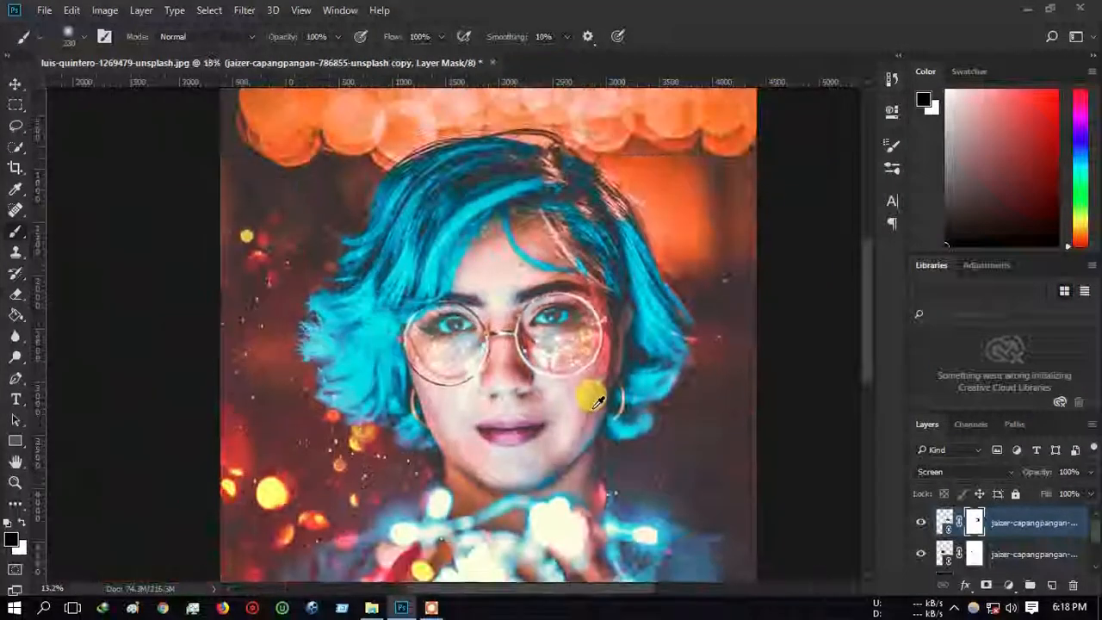
scroll(594, 402, down, 1)
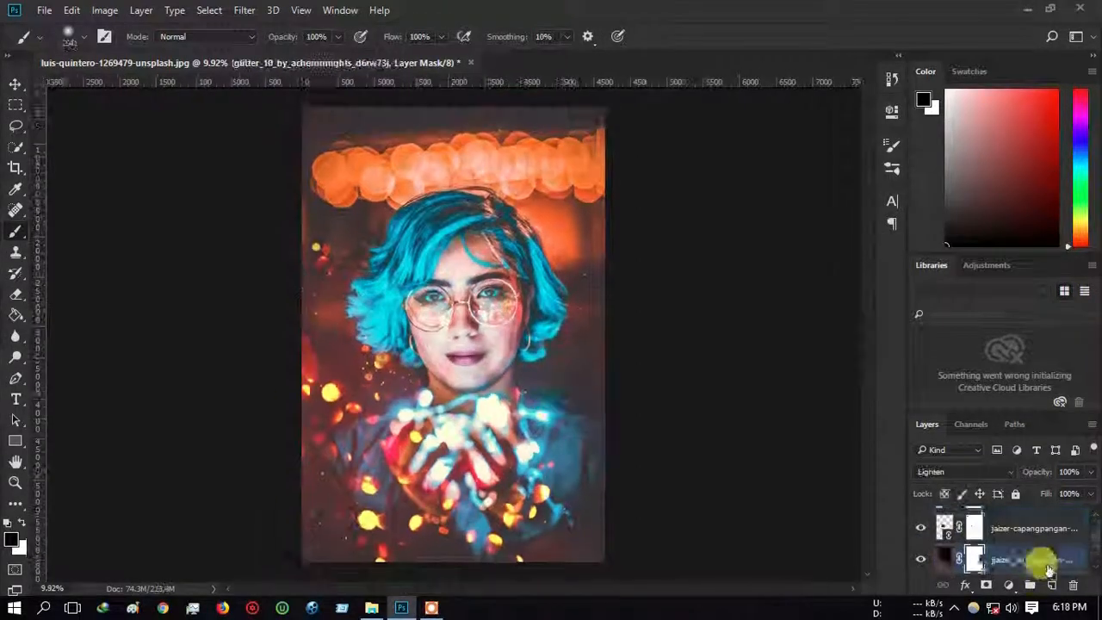
Step: Select the layer just beneath the glitter overlay in the Layers panel
scroll(1032, 544, up, 3)
click(1012, 523)
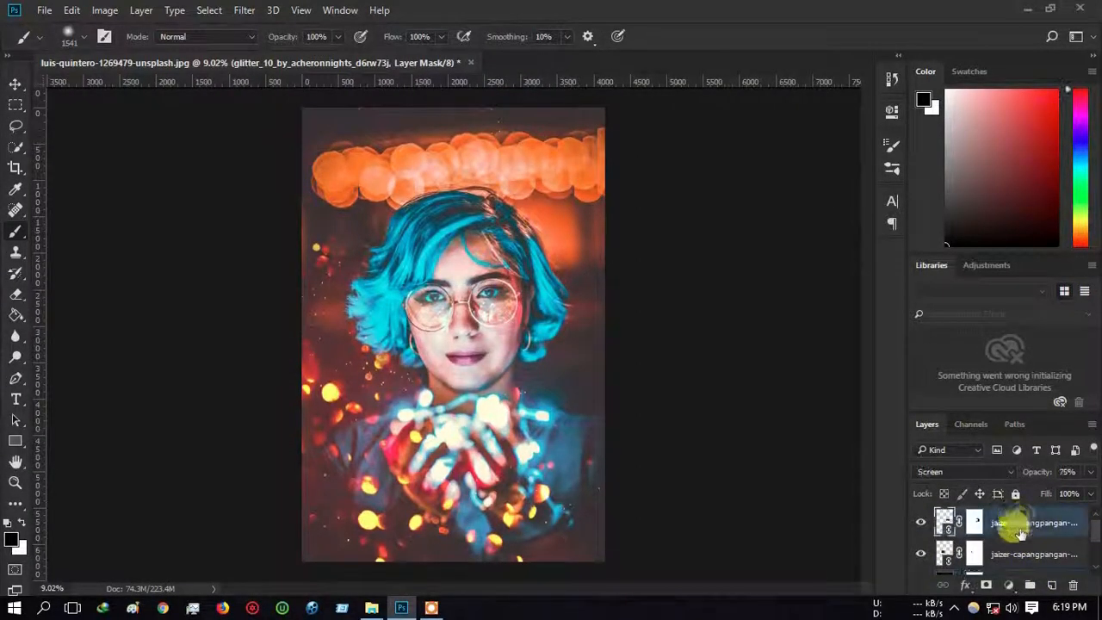
scroll(1041, 562, down, 1)
click(1036, 555)
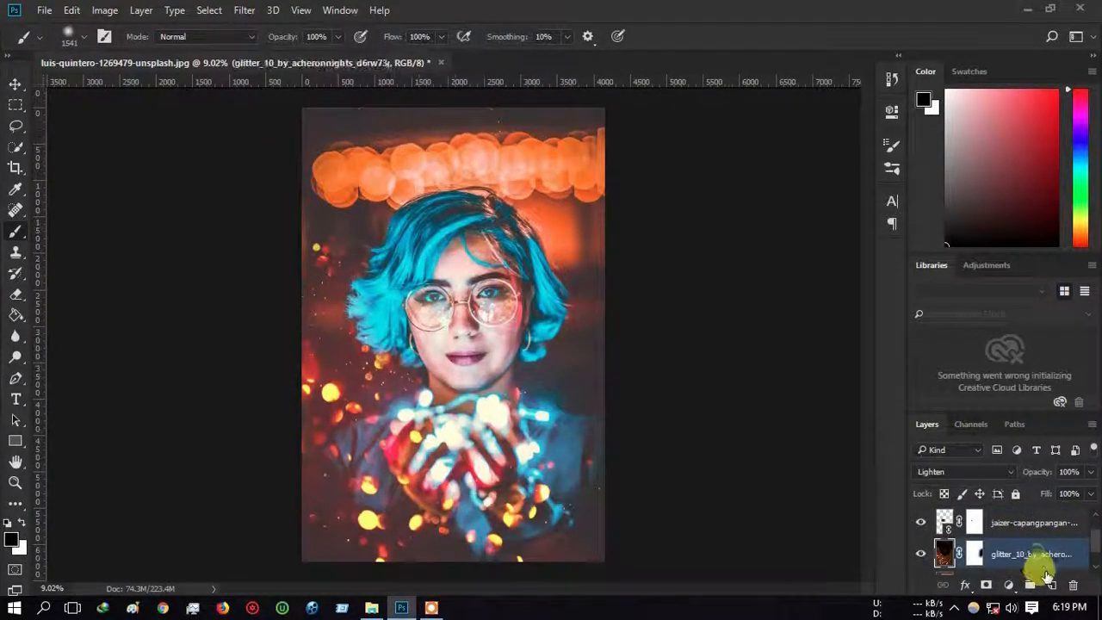
scroll(1046, 576, down, 1)
click(1036, 558)
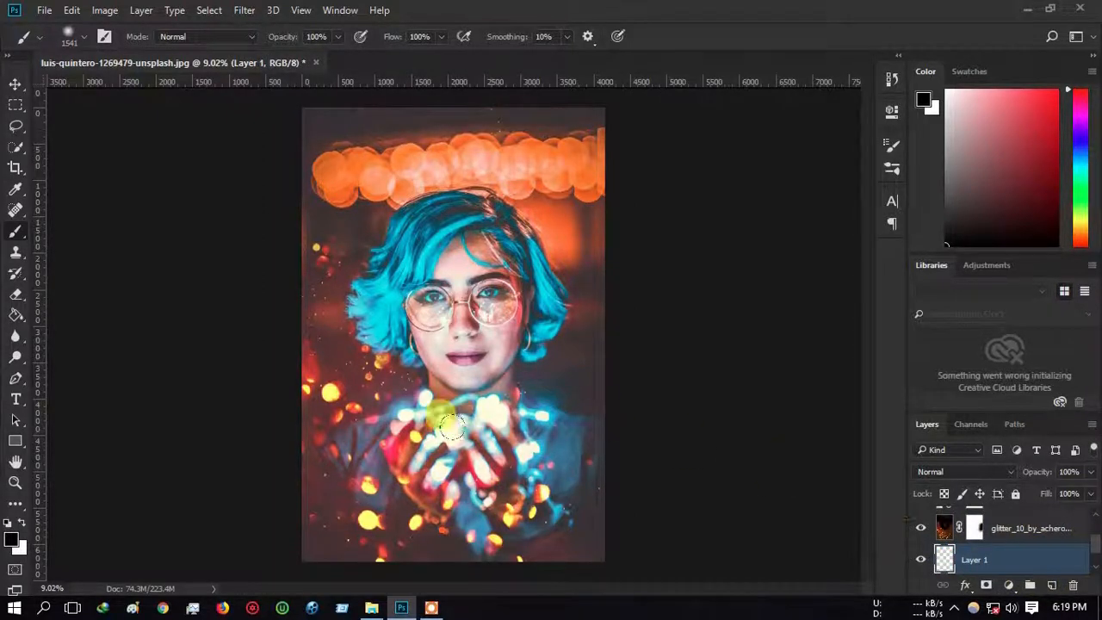
Step: With a much larger brush and saturated yellow-orange colour, paint a warm glow over her hands
drag(443, 424, 469, 435)
alt+click(327, 395)
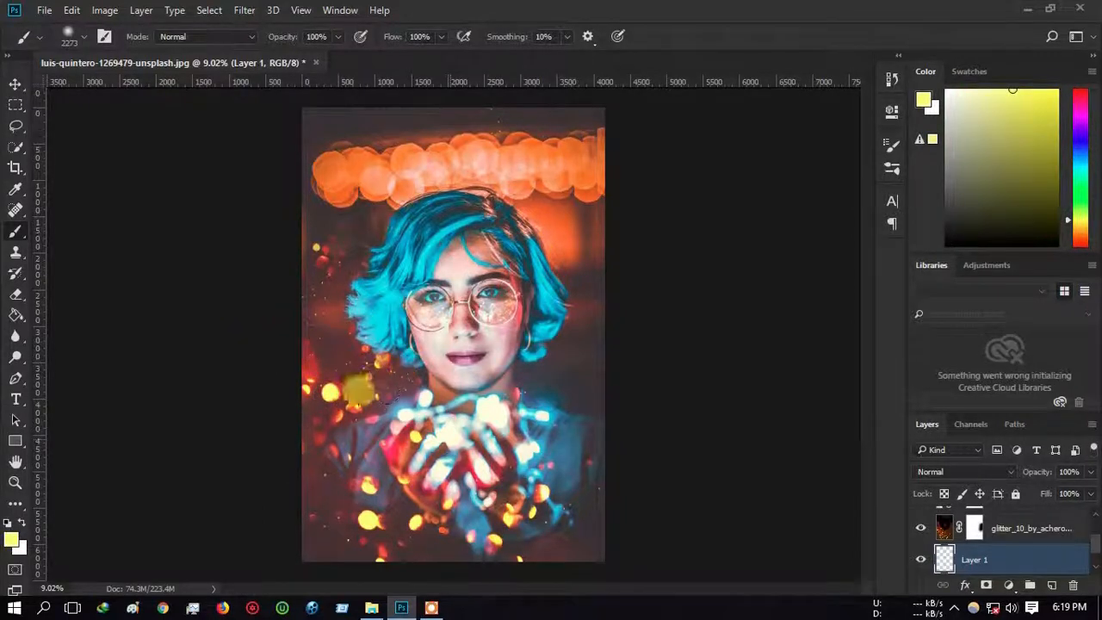
alt+click(369, 520)
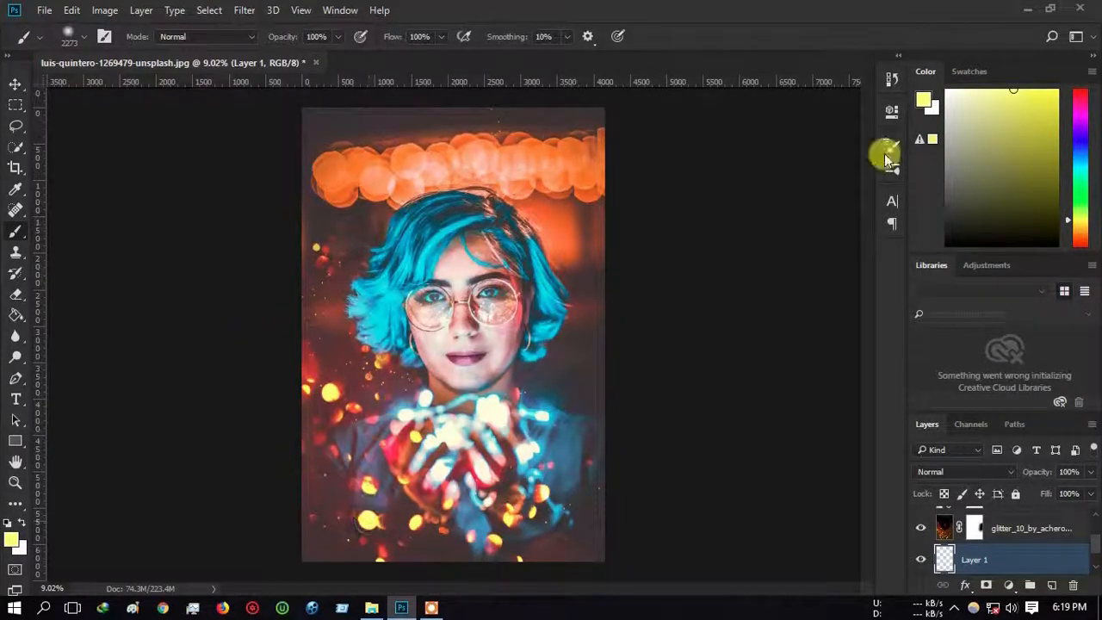
click(1079, 229)
drag(1046, 77, 1062, 69)
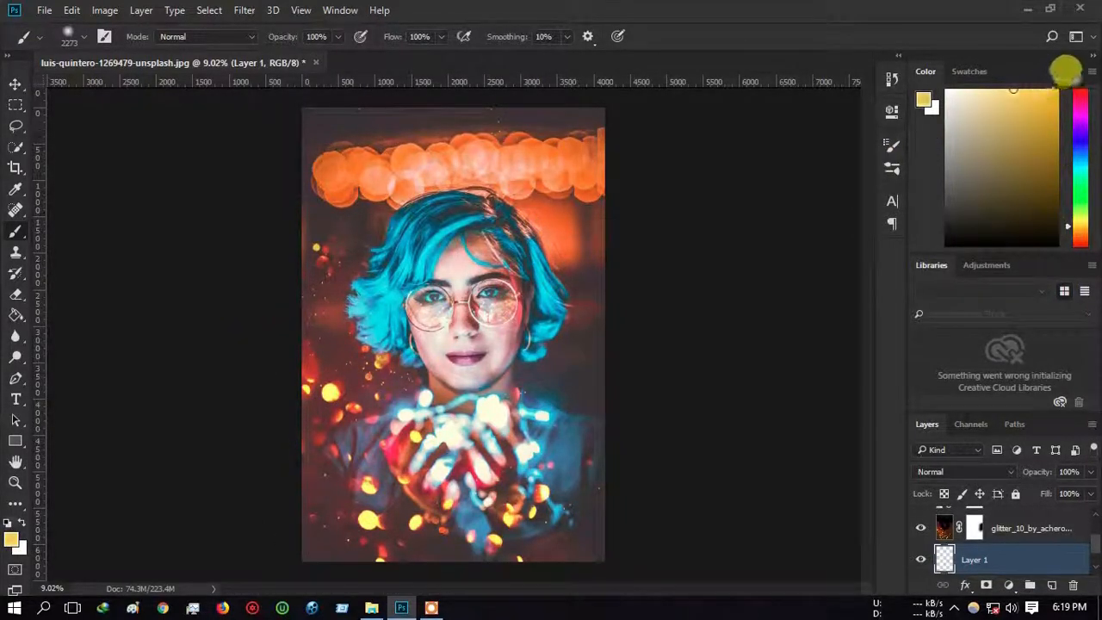
click(401, 384)
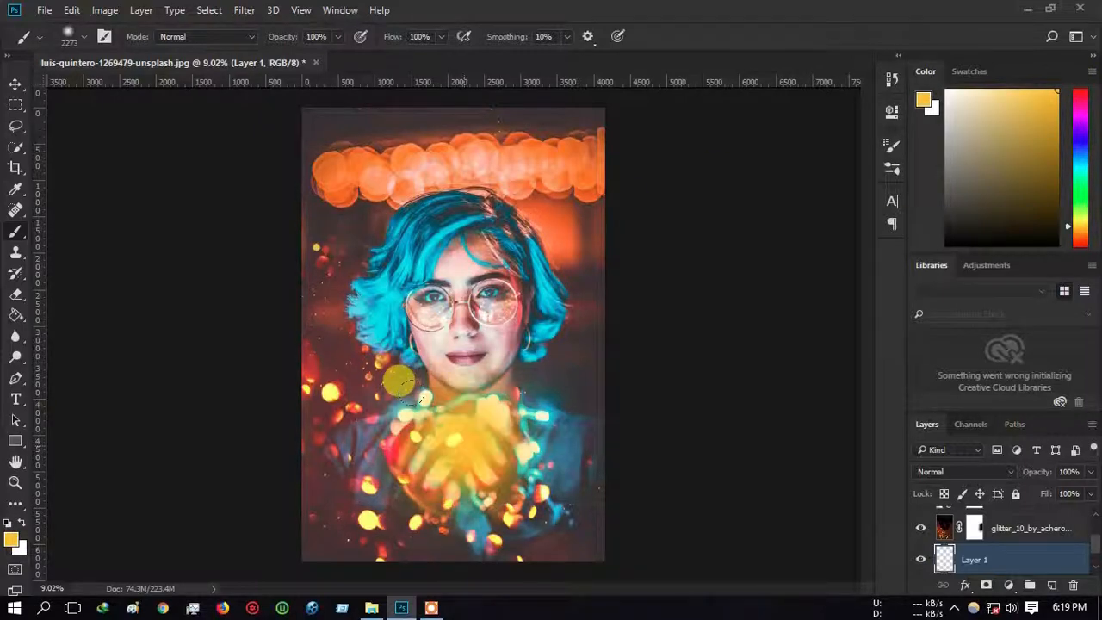
Step: Set the glow layer's blending mode to Screen
click(978, 475)
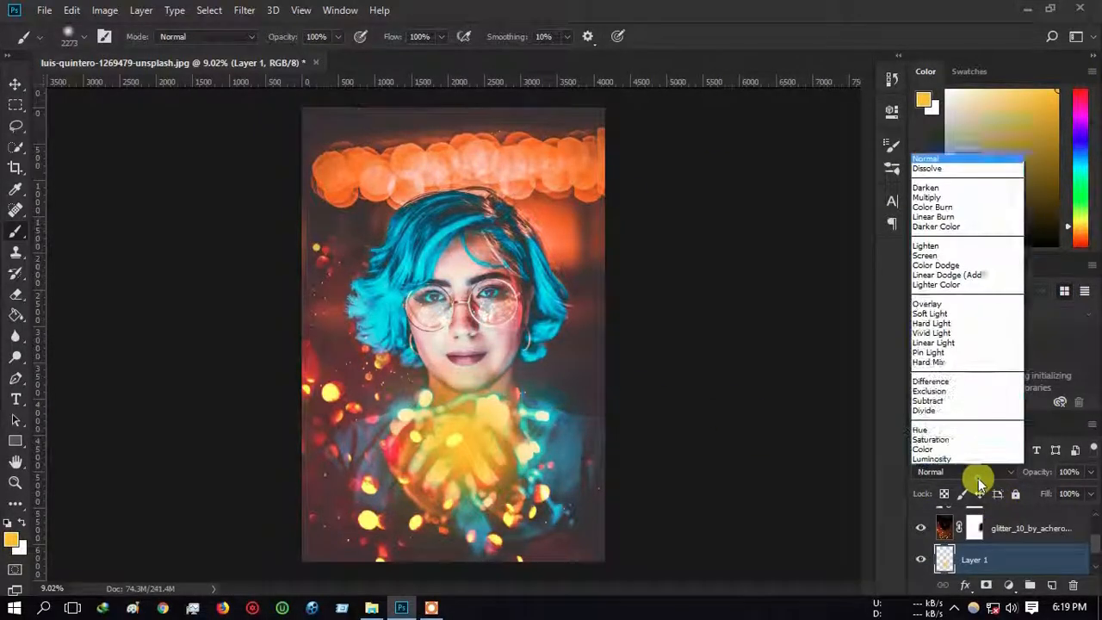
click(965, 257)
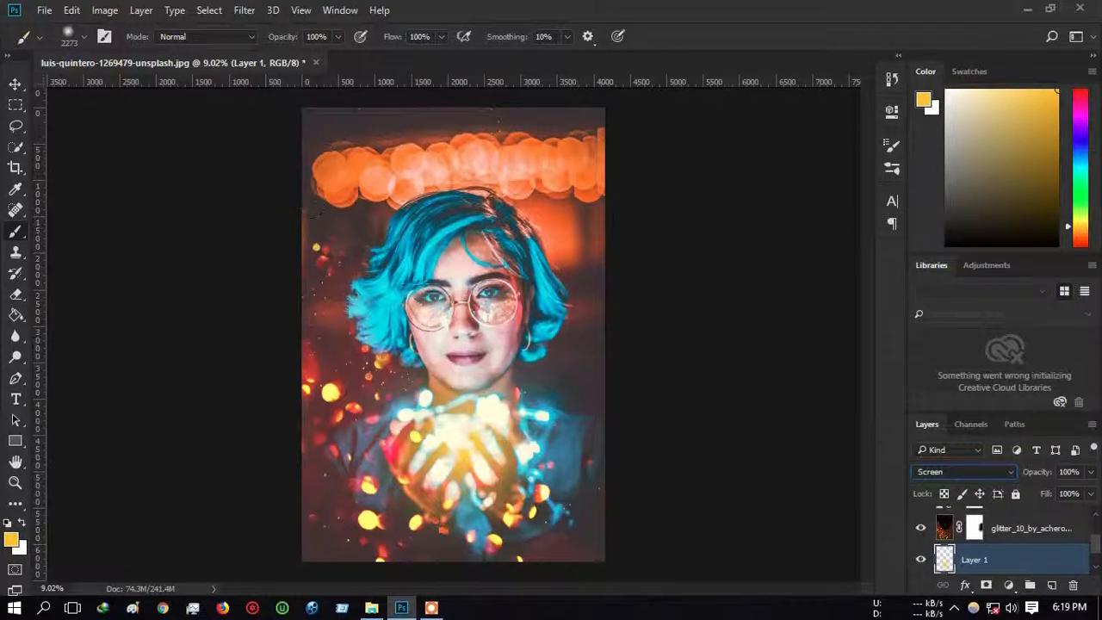
click(19, 84)
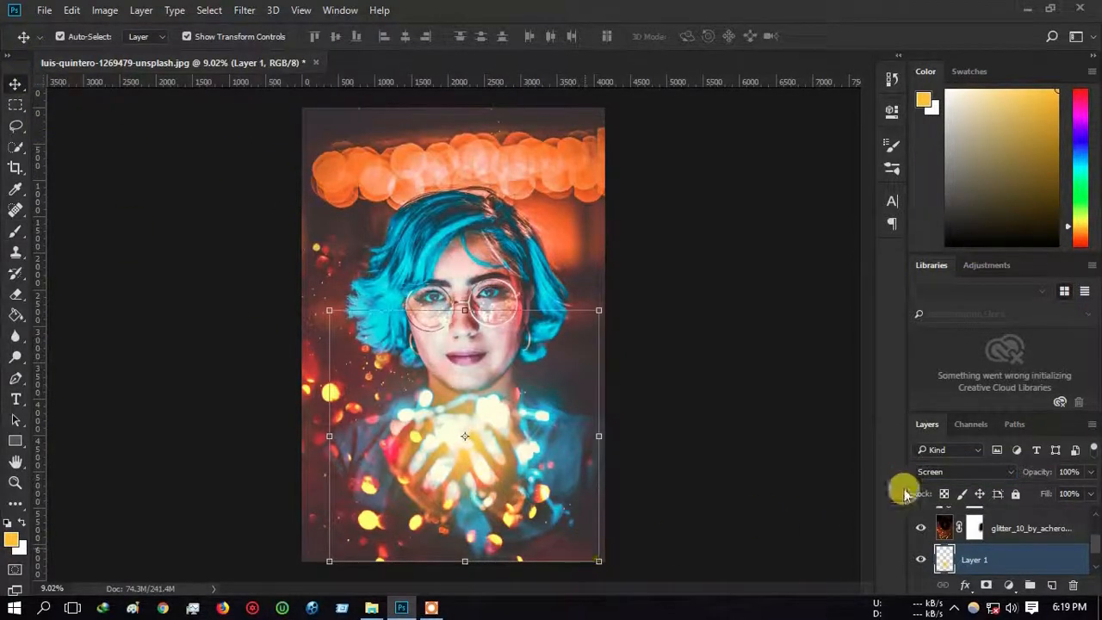
click(932, 472)
click(932, 473)
key(Up)
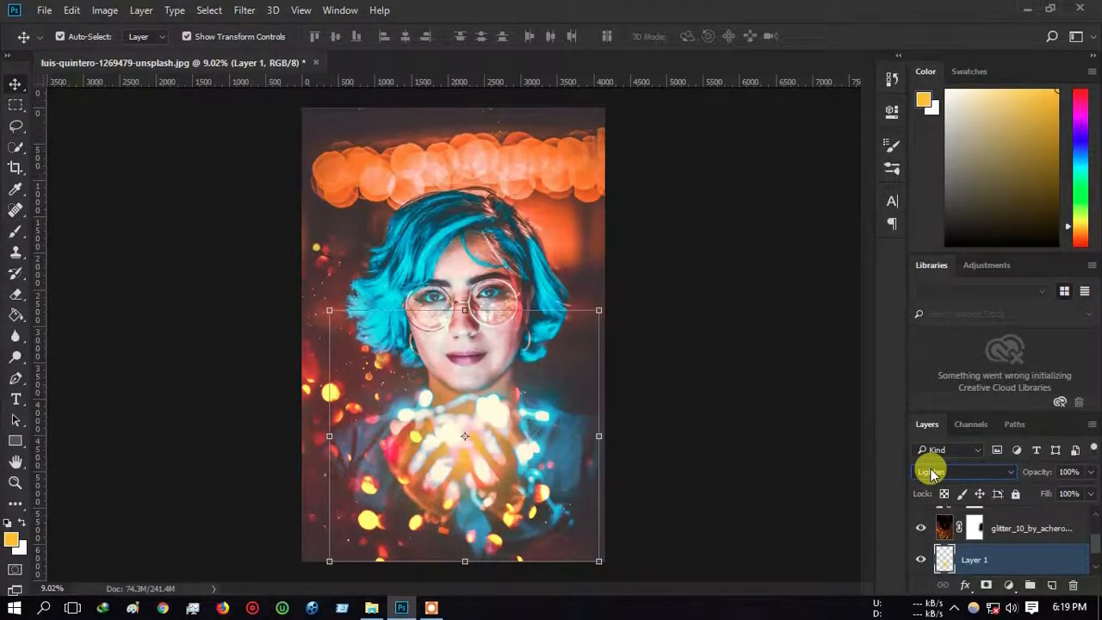
key(Down)
Step: Scale the glow up to about 127%, nudge it slightly left, and commit the transform
drag(600, 312, 635, 276)
drag(534, 376, 529, 373)
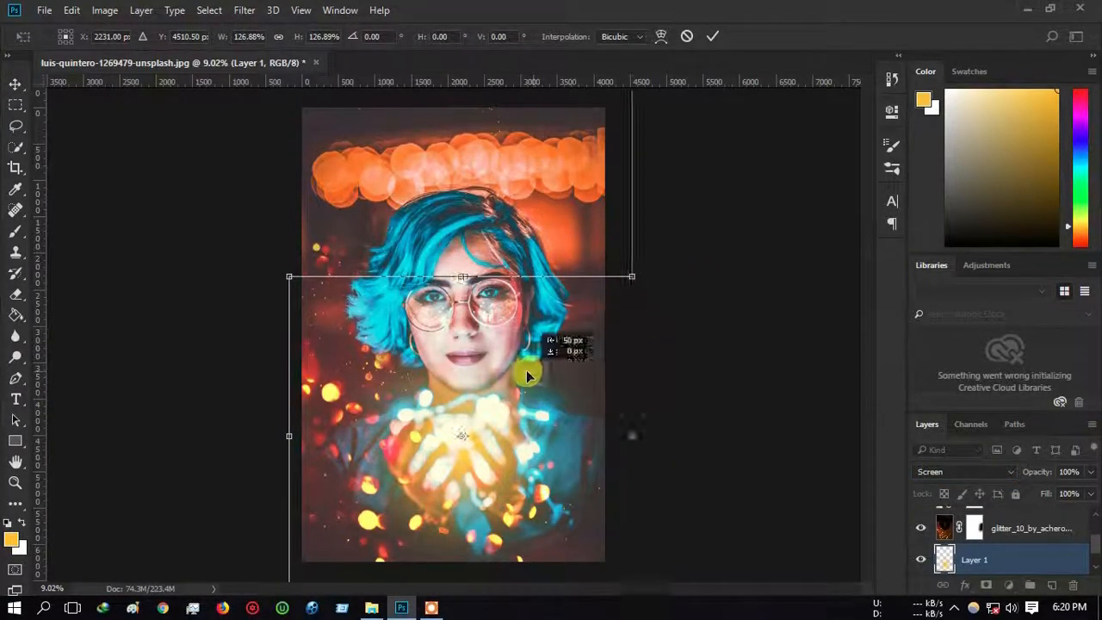
click(710, 39)
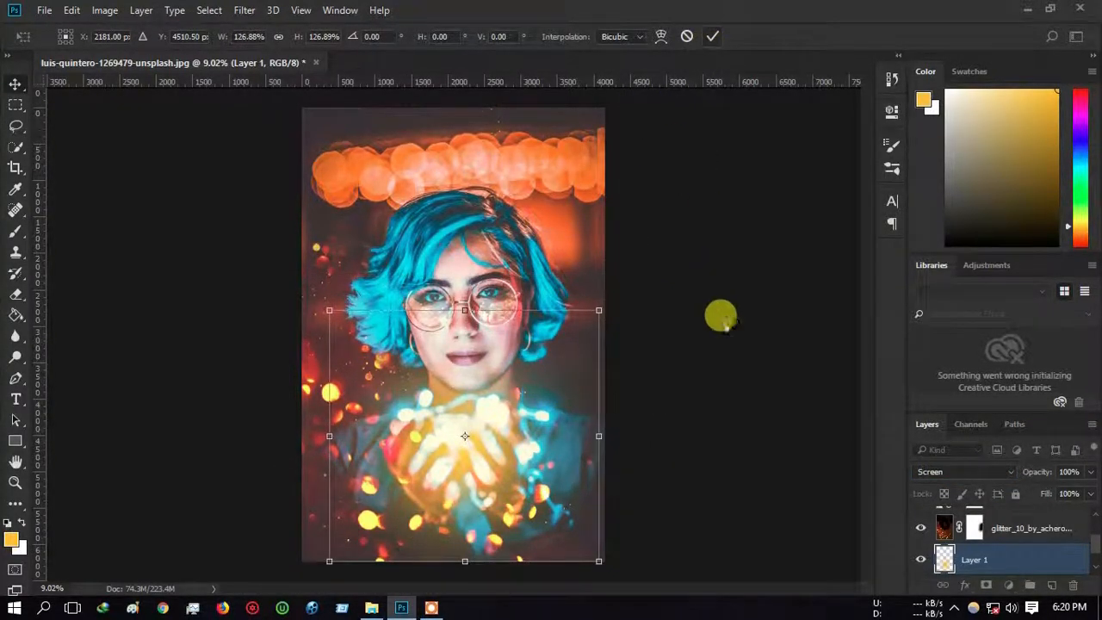
click(728, 322)
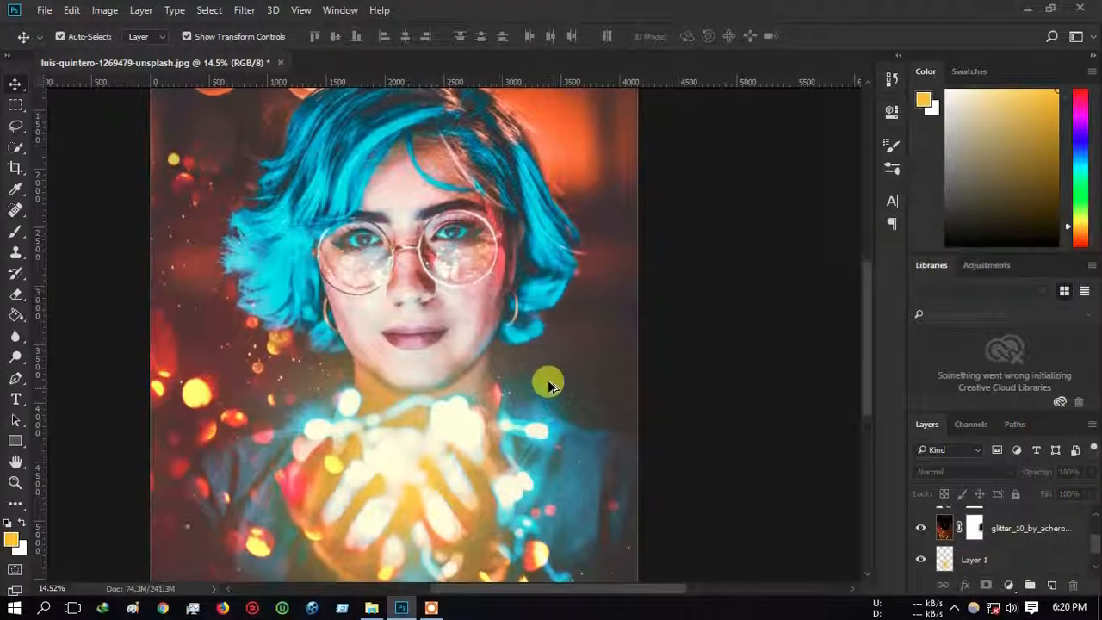